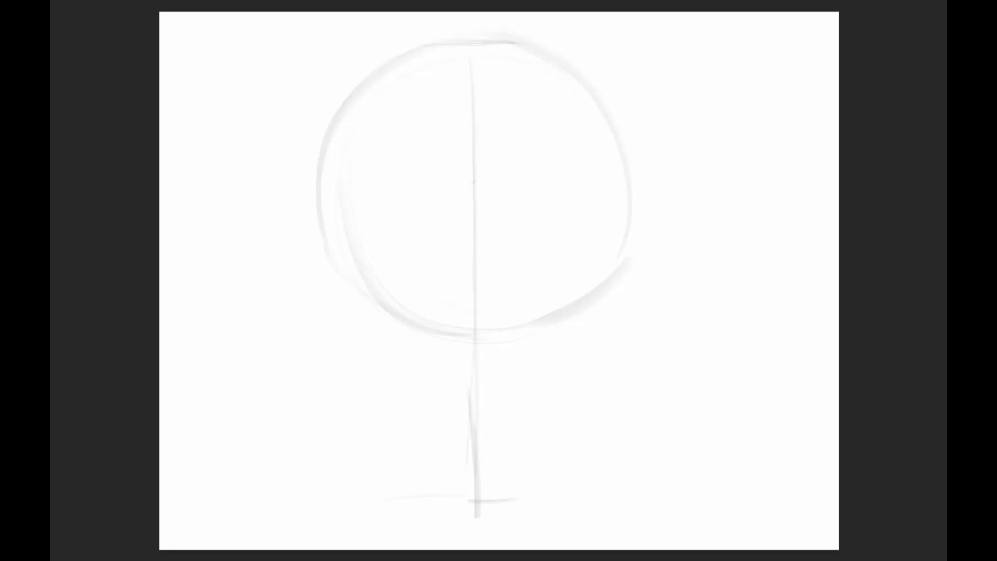
# - Sketch a slightly arched horizontal brow line across the upper part of the head circle with several overlapping light strokes
pyautogui.moveTo(392, 137); pyautogui.dragTo(465, 136)
pyautogui.moveTo(369, 141); pyautogui.dragTo(496, 136)
pyautogui.moveTo(405, 138); pyautogui.dragTo(546, 139)
pyautogui.moveTo(368, 146); pyautogui.dragTo(573, 136)
pyautogui.moveTo(480, 130); pyautogui.dragTo(580, 130)
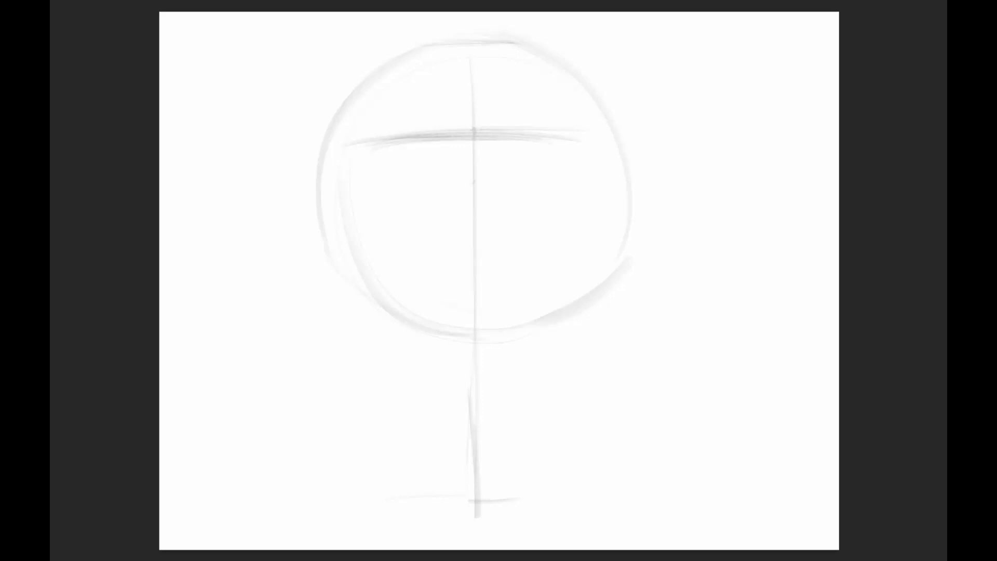
# - Mark the nasal root, nose base, upper jaw and chin levels with short ticks along the vertical centre line
pyautogui.click(479, 254)
pyautogui.click(476, 431)
pyautogui.click(477, 279)
pyautogui.click(473, 467)
pyautogui.moveTo(467, 178); pyautogui.dragTo(483, 178)
# - Angle the cranium outline with straighter strokes along the left side and upper left, and at the right temple
pyautogui.moveTo(314, 171); pyautogui.dragTo(332, 252)
pyautogui.moveTo(338, 88); pyautogui.dragTo(311, 184)
pyautogui.moveTo(347, 87); pyautogui.dragTo(454, 39)
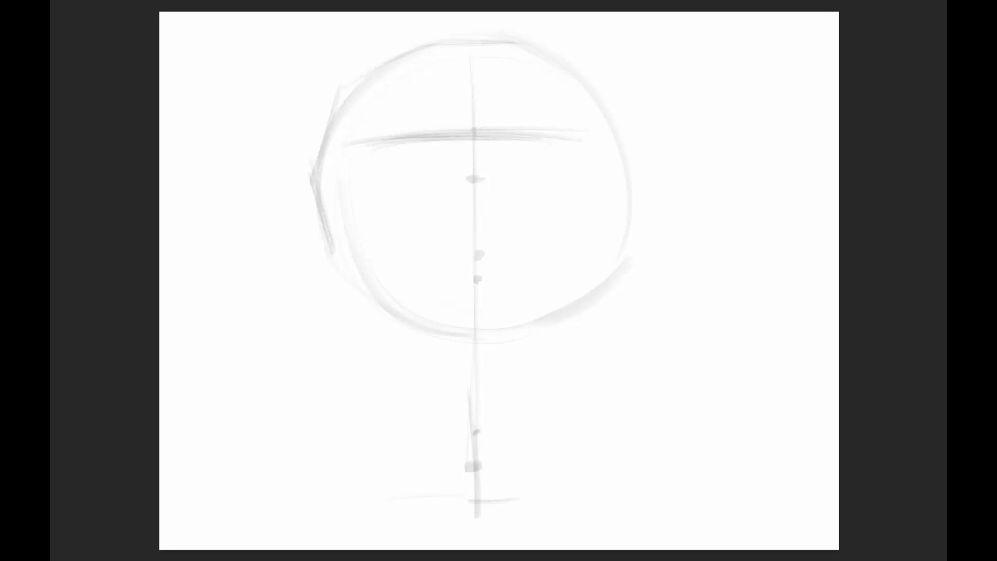
pyautogui.moveTo(635, 179); pyautogui.dragTo(607, 257)
# - Block in the jaw with tapering sides, angled corners and a flat horizontal chin line crossing the centre line
pyautogui.moveTo(330, 244)
pyautogui.mouseDown()
pyautogui.moveTo(378, 427)
pyautogui.moveTo(433, 482)
pyautogui.mouseUp()
pyautogui.moveTo(366, 467); pyautogui.dragTo(593, 462)
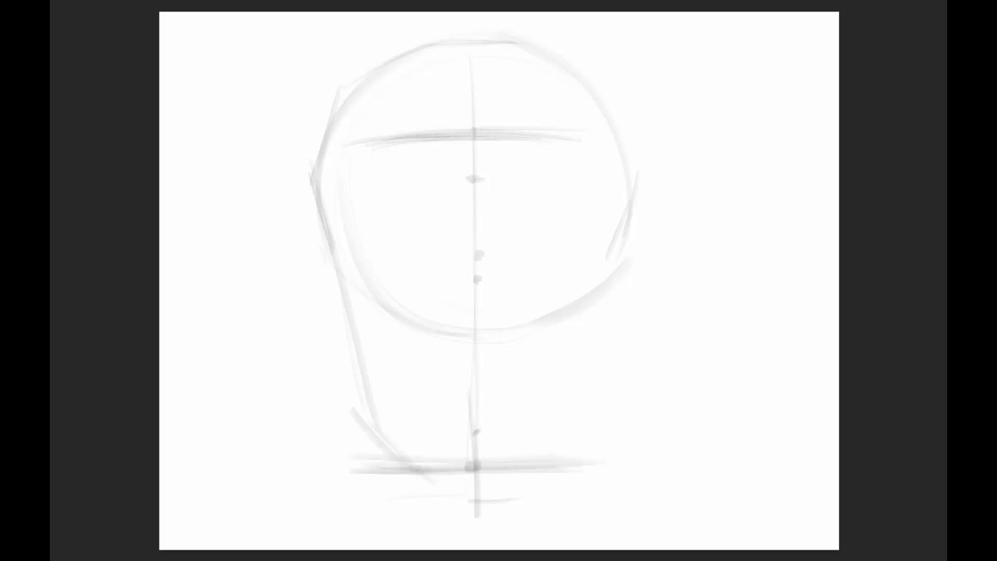
pyautogui.moveTo(363, 468); pyautogui.dragTo(605, 464)
pyautogui.moveTo(586, 421); pyautogui.dragTo(562, 470)
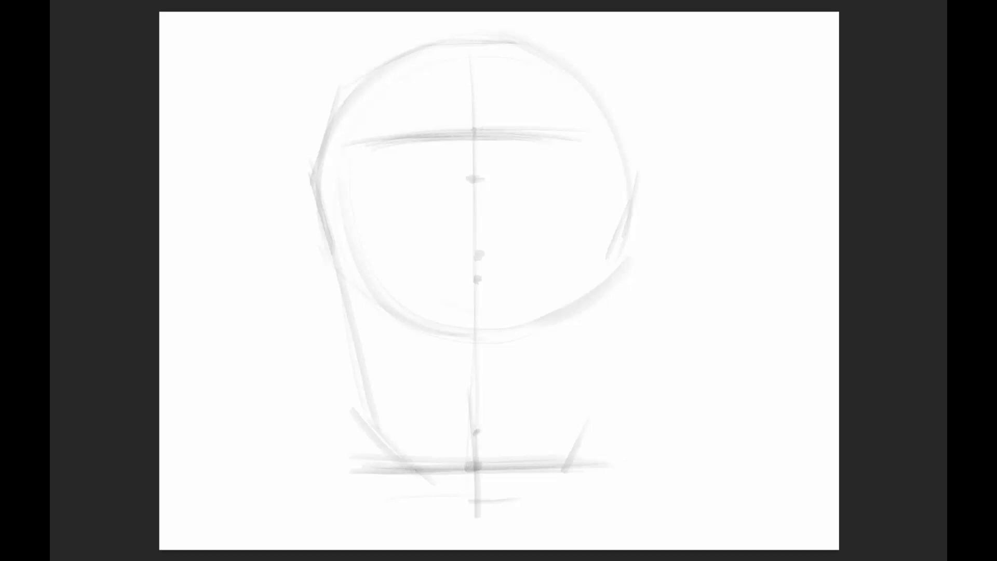
pyautogui.moveTo(626, 258); pyautogui.dragTo(620, 357)
pyautogui.moveTo(588, 326); pyautogui.dragTo(588, 410)
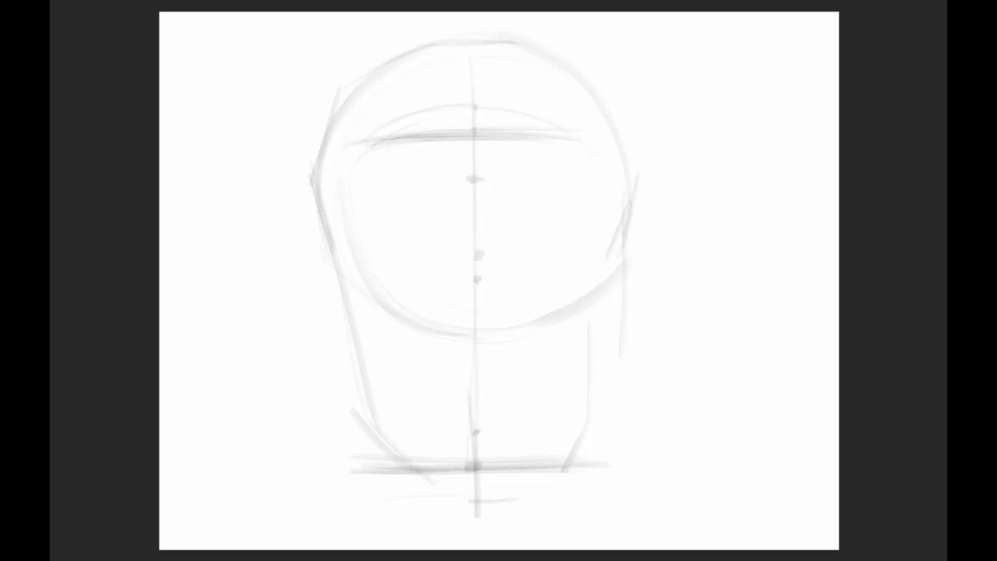
# - Block in the left eye socket's outer edge and a tapered nasal opening centred below the brow line
pyautogui.moveTo(364, 152); pyautogui.dragTo(352, 205)
pyautogui.moveTo(458, 143); pyautogui.dragTo(485, 142)
pyautogui.moveTo(471, 170); pyautogui.dragTo(478, 249)
pyautogui.moveTo(478, 255); pyautogui.dragTo(463, 256)
pyautogui.moveTo(456, 192)
pyautogui.mouseDown()
pyautogui.moveTo(433, 239)
pyautogui.moveTo(457, 255)
pyautogui.mouseUp()
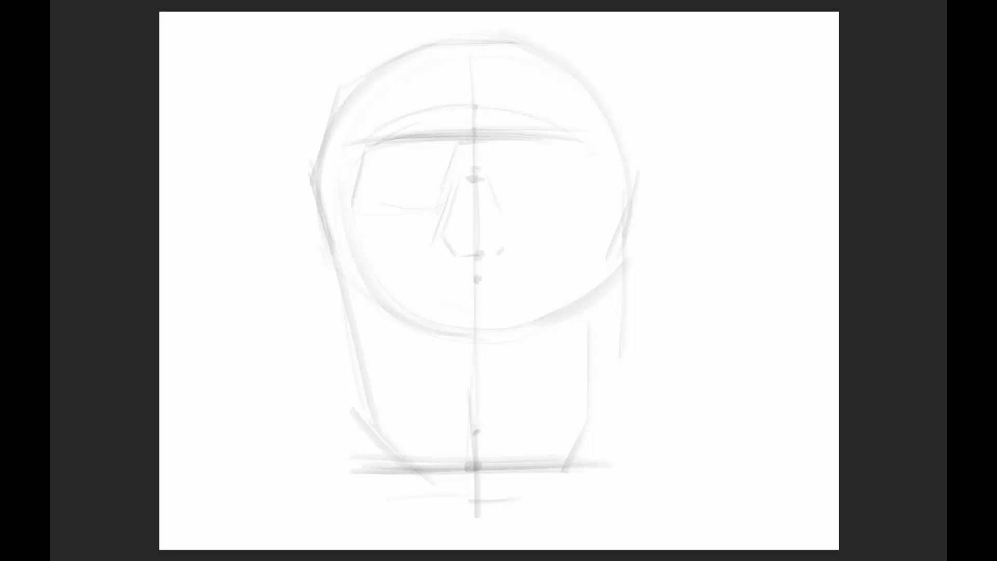
pyautogui.moveTo(491, 187); pyautogui.dragTo(515, 240)
# - Sketch the right temple edge and place the lower corners of both cheekbones, with a light mouth line between them
pyautogui.moveTo(618, 182); pyautogui.dragTo(601, 248)
pyautogui.moveTo(555, 274); pyautogui.dragTo(567, 267)
pyautogui.moveTo(434, 345); pyautogui.dragTo(499, 345)
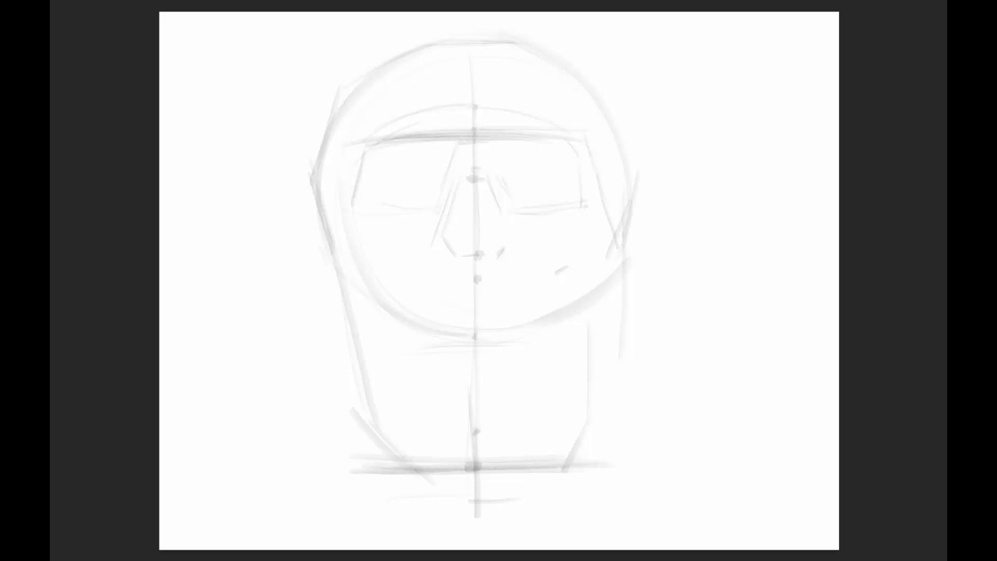
pyautogui.moveTo(559, 276); pyautogui.dragTo(548, 291)
pyautogui.moveTo(375, 273); pyautogui.dragTo(393, 290)
pyautogui.moveTo(337, 268); pyautogui.dragTo(366, 272)
# - Sketch the left eye socket's lower edge and reinforce the horizontal mouth line with two longer strokes
pyautogui.moveTo(360, 196)
pyautogui.mouseDown()
pyautogui.moveTo(373, 210)
pyautogui.moveTo(416, 207)
pyautogui.mouseUp()
pyautogui.moveTo(430, 346); pyautogui.dragTo(547, 346)
pyautogui.moveTo(426, 353); pyautogui.dragTo(523, 352)
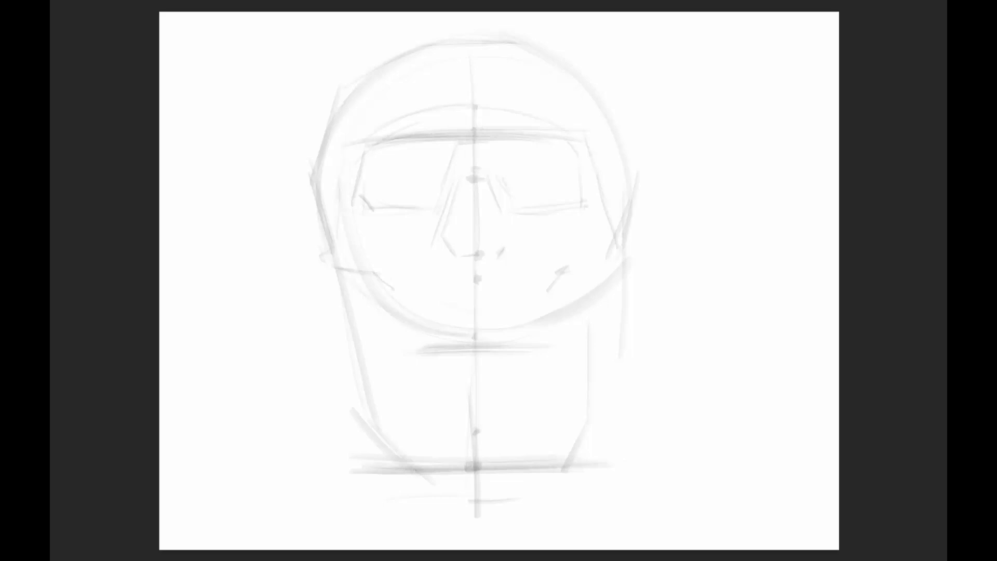
# - Add the left outer orbit edge and forehead temple mark, and mark the nasal root under the brow line
pyautogui.moveTo(344, 155); pyautogui.dragTo(337, 214)
pyautogui.moveTo(344, 167); pyautogui.dragTo(338, 211)
pyautogui.moveTo(368, 118); pyautogui.dragTo(373, 126)
pyautogui.moveTo(470, 143); pyautogui.dragTo(482, 144)
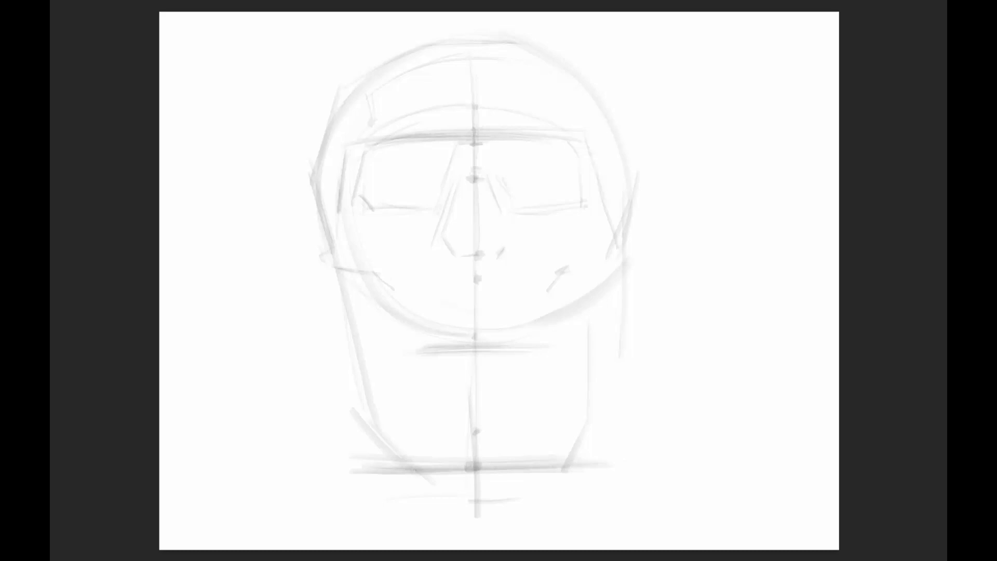
# - Shape both eye sockets with curved upper brow edges, rounded inner sides and defined lower and outer edges
pyautogui.moveTo(388, 139)
pyautogui.mouseDown()
pyautogui.moveTo(425, 132)
pyautogui.moveTo(413, 133)
pyautogui.mouseUp()
pyautogui.moveTo(532, 129)
pyautogui.mouseDown()
pyautogui.moveTo(573, 141)
pyautogui.moveTo(574, 151)
pyautogui.mouseUp()
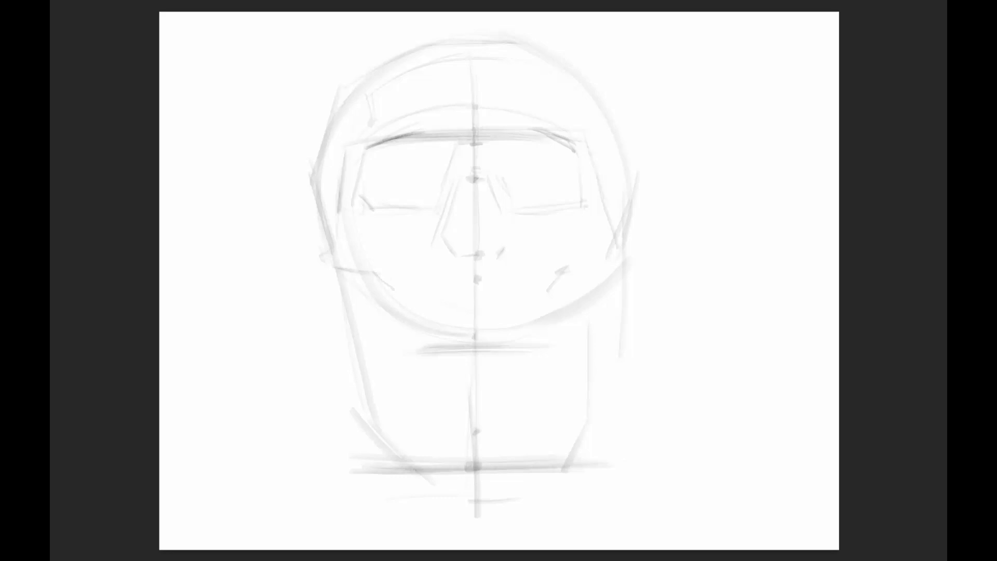
pyautogui.hotkey('ctrl', 'z')
pyautogui.moveTo(359, 154)
pyautogui.mouseDown()
pyautogui.moveTo(350, 207)
pyautogui.moveTo(412, 216)
pyautogui.mouseUp()
pyautogui.moveTo(452, 175); pyautogui.dragTo(419, 212)
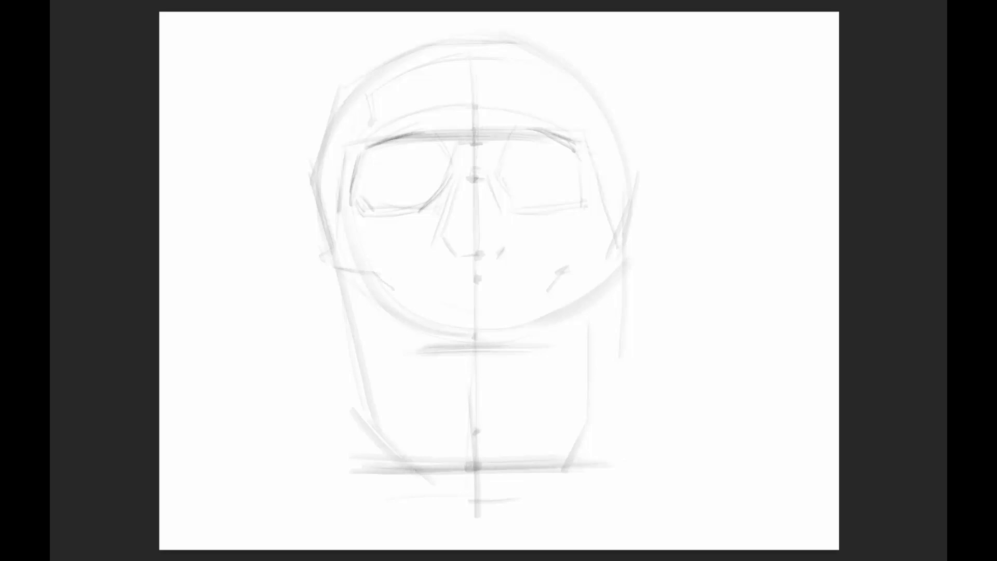
pyautogui.moveTo(585, 164); pyautogui.dragTo(589, 210)
pyautogui.moveTo(502, 188)
pyautogui.mouseDown()
pyautogui.moveTo(521, 207)
pyautogui.moveTo(589, 207)
pyautogui.mouseUp()
# - Mark the upper forehead on the centre line and define the cranium's upper-right contour down to the temple
pyautogui.moveTo(466, 71); pyautogui.dragTo(476, 70)
pyautogui.moveTo(517, 45); pyautogui.dragTo(607, 82)
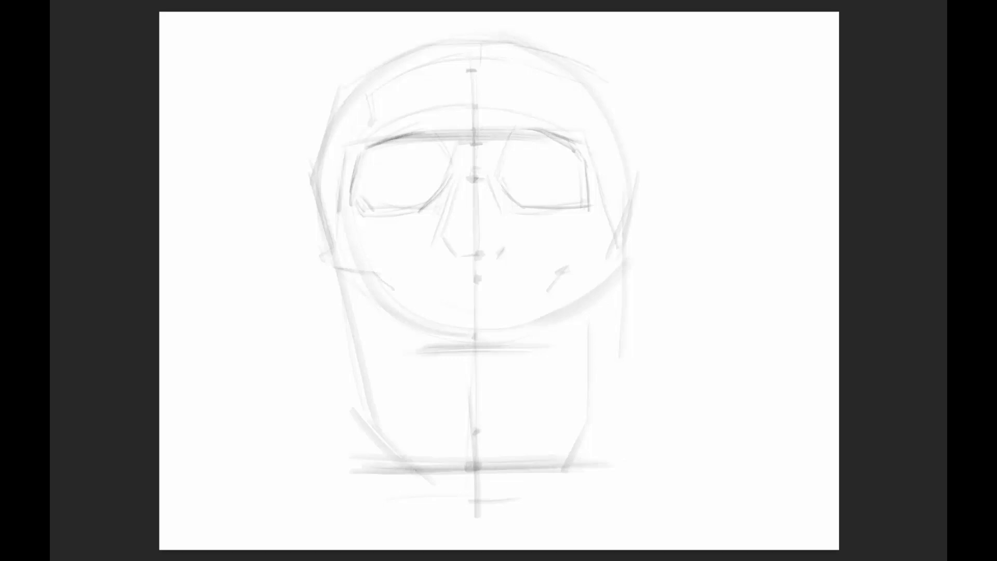
pyautogui.moveTo(603, 117); pyautogui.dragTo(610, 135)
pyautogui.moveTo(593, 84); pyautogui.dragTo(620, 153)
pyautogui.moveTo(601, 112); pyautogui.dragTo(623, 169)
# - Outline the right cheekbone's underside toward the mouth and draw a shallow arc for the upper jaw below the nose
pyautogui.moveTo(610, 226)
pyautogui.mouseDown()
pyautogui.moveTo(624, 255)
pyautogui.moveTo(595, 285)
pyautogui.moveTo(547, 294)
pyautogui.moveTo(549, 342)
pyautogui.mouseUp()
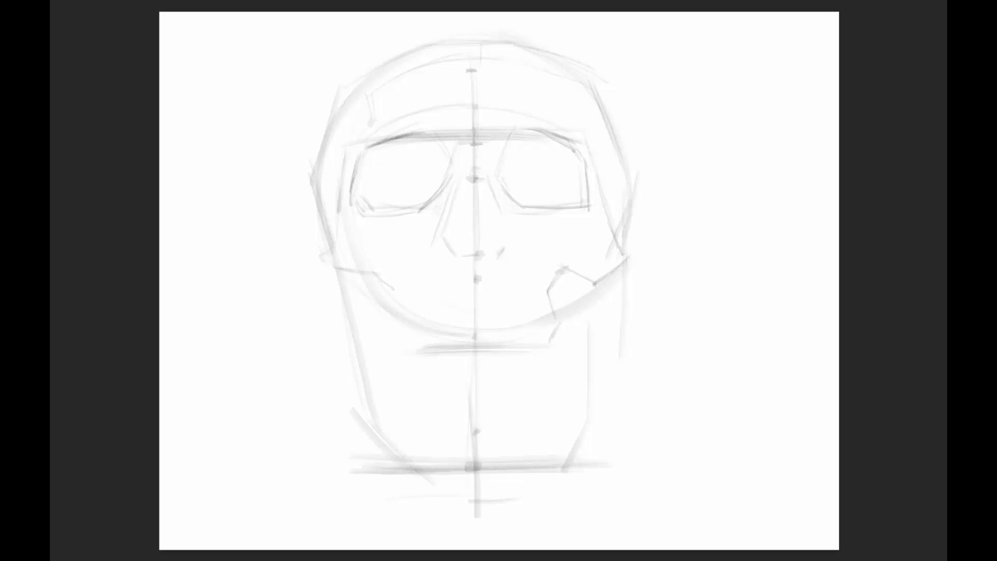
pyautogui.moveTo(468, 308); pyautogui.dragTo(472, 309)
pyautogui.moveTo(403, 321); pyautogui.dragTo(512, 312)
pyautogui.moveTo(444, 311); pyautogui.dragTo(503, 314)
# - Block in the left cheekbone with angled plane lines and its side arch below the temple
pyautogui.moveTo(396, 252)
pyautogui.mouseDown()
pyautogui.moveTo(416, 287)
pyautogui.moveTo(400, 286)
pyautogui.mouseUp()
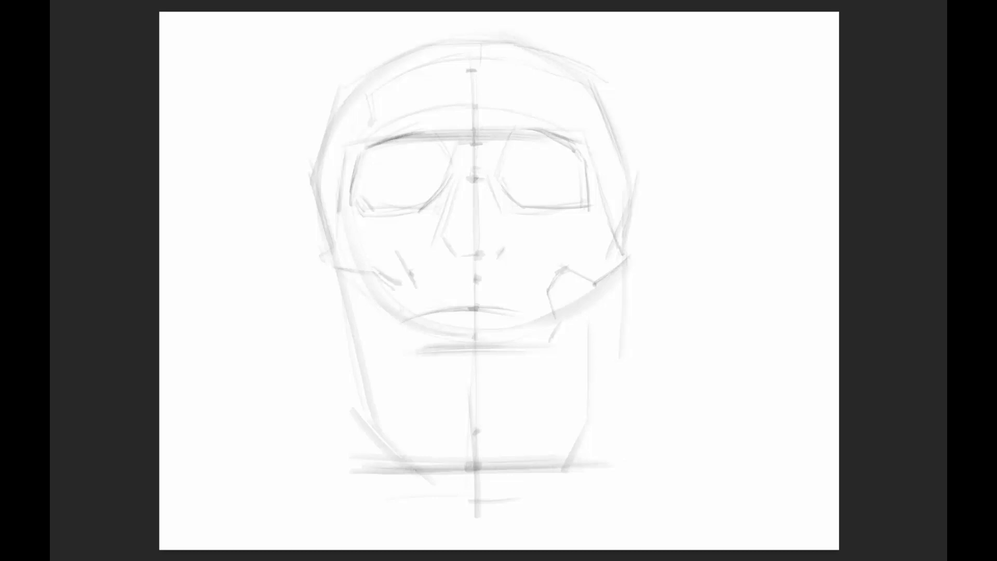
pyautogui.moveTo(397, 244); pyautogui.dragTo(374, 262)
pyautogui.moveTo(405, 228); pyautogui.dragTo(368, 265)
pyautogui.moveTo(341, 190)
pyautogui.mouseDown()
pyautogui.moveTo(337, 236)
pyautogui.moveTo(320, 265)
pyautogui.mouseUp()
# - Draw the left jaw branch beneath the cheekbone, including its outer side and the inner edge beside the teeth
pyautogui.moveTo(334, 179)
pyautogui.mouseDown()
pyautogui.moveTo(319, 286)
pyautogui.moveTo(363, 360)
pyautogui.mouseUp()
pyautogui.moveTo(349, 316); pyautogui.dragTo(363, 378)
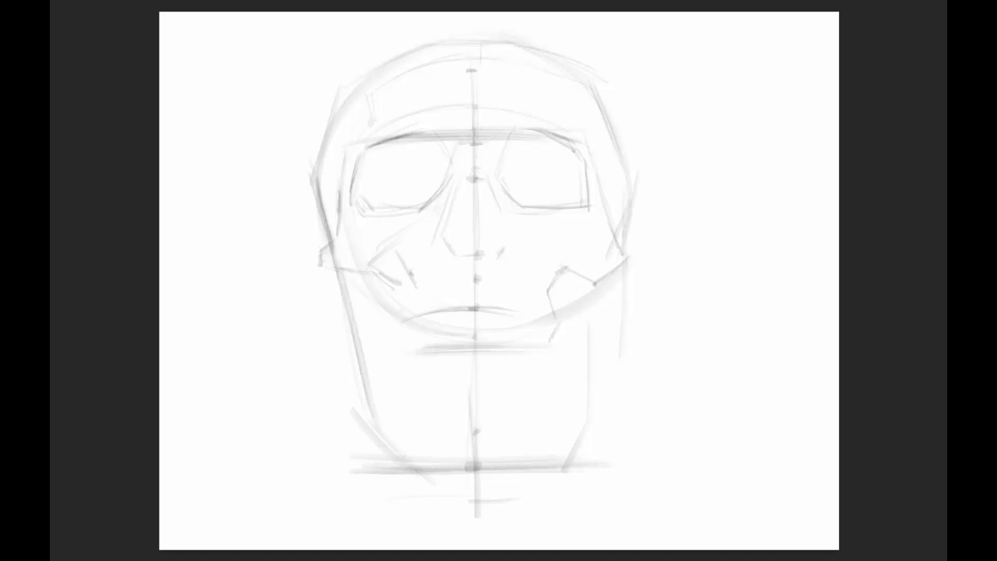
pyautogui.moveTo(337, 268)
pyautogui.mouseDown()
pyautogui.moveTo(362, 278)
pyautogui.moveTo(374, 265)
pyautogui.moveTo(388, 314)
pyautogui.mouseUp()
pyautogui.moveTo(388, 372); pyautogui.dragTo(398, 372)
pyautogui.moveTo(367, 282); pyautogui.dragTo(399, 347)
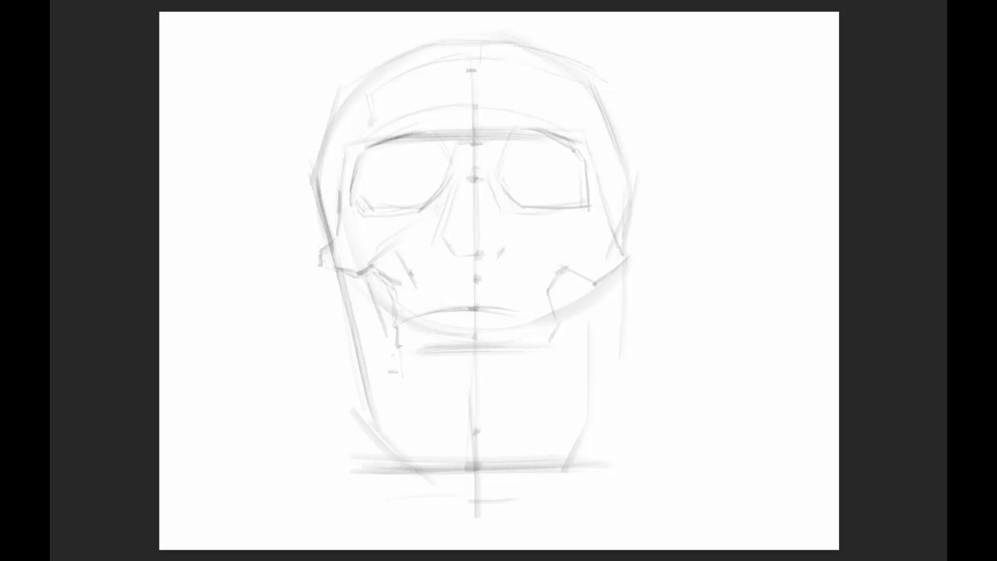
pyautogui.moveTo(372, 308); pyautogui.dragTo(391, 352)
pyautogui.moveTo(387, 355); pyautogui.dragTo(395, 363)
pyautogui.moveTo(363, 293); pyautogui.dragTo(379, 364)
pyautogui.moveTo(350, 300); pyautogui.dragTo(366, 362)
# - Mark the hollow above the chin and define the chin's flat base with angled corners on both sides
pyautogui.moveTo(469, 388); pyautogui.dragTo(488, 385)
pyautogui.moveTo(433, 459); pyautogui.dragTo(519, 459)
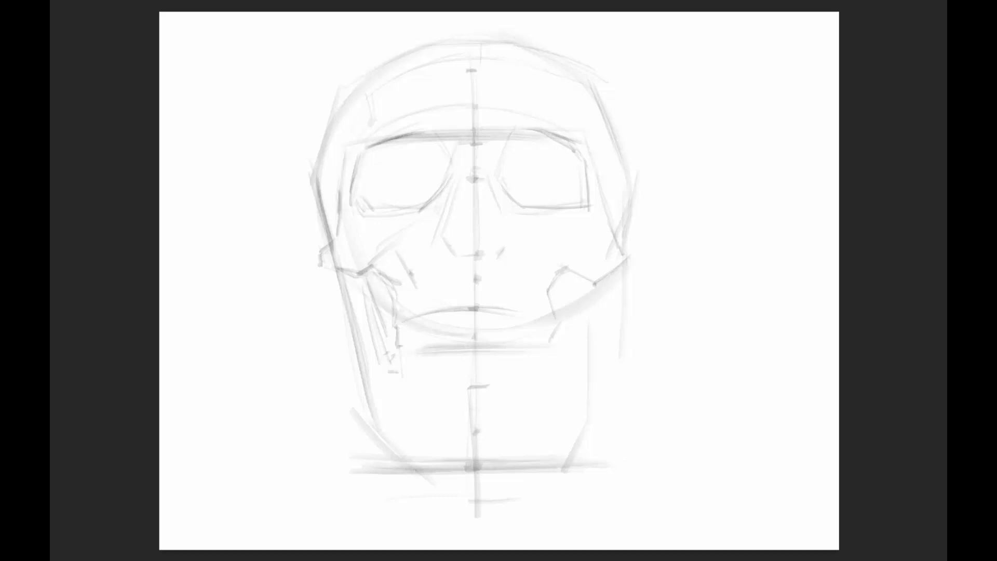
pyautogui.moveTo(423, 459); pyautogui.dragTo(425, 468)
pyautogui.moveTo(539, 465); pyautogui.dragTo(562, 458)
# - Sketch the lower boundary of the teeth as a shallow curve and mark the front teeth at the centre line
pyautogui.moveTo(549, 355); pyautogui.dragTo(549, 366)
pyautogui.moveTo(401, 370); pyautogui.dragTo(549, 371)
pyautogui.moveTo(470, 338)
pyautogui.mouseDown()
pyautogui.moveTo(486, 338)
pyautogui.moveTo(452, 335)
pyautogui.moveTo(495, 336)
pyautogui.mouseUp()
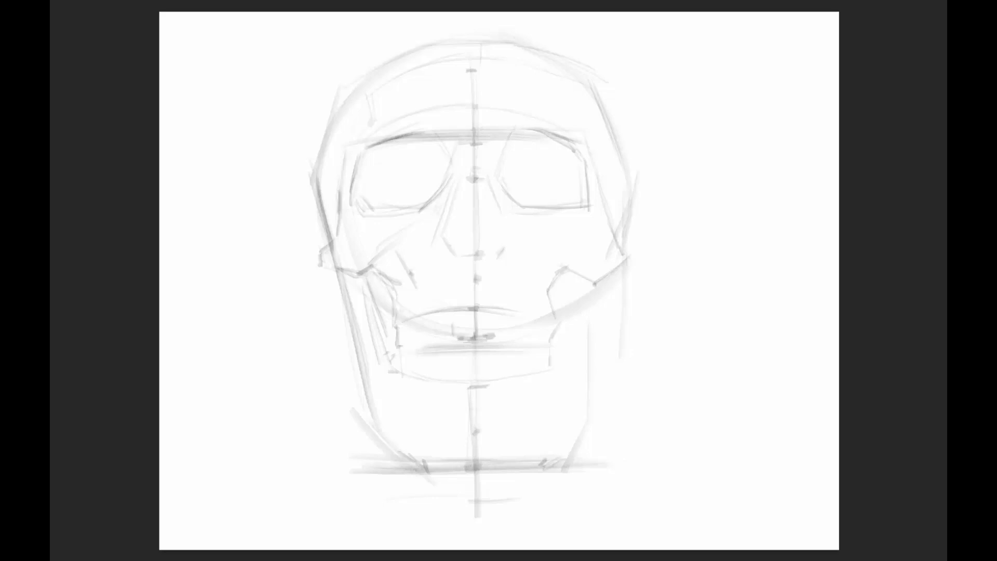
# - Define the nasal opening's lower notch and left edge, and strengthen the left brow and upper-left cranium contour
pyautogui.moveTo(471, 242)
pyautogui.mouseDown()
pyautogui.moveTo(477, 238)
pyautogui.moveTo(467, 258)
pyautogui.moveTo(495, 254)
pyautogui.mouseUp()
pyautogui.moveTo(461, 178)
pyautogui.mouseDown()
pyautogui.moveTo(483, 177)
pyautogui.moveTo(443, 222)
pyautogui.moveTo(442, 239)
pyautogui.mouseUp()
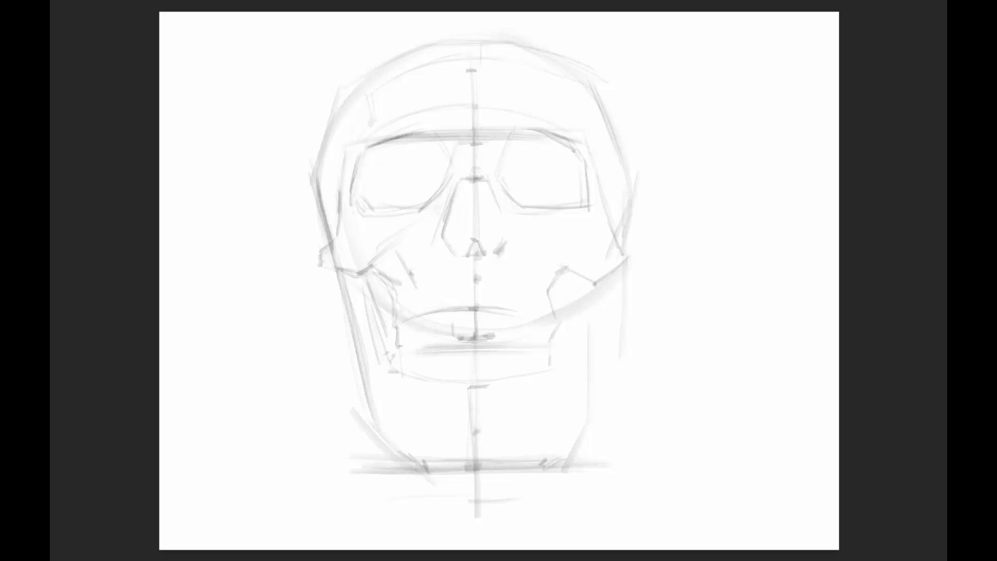
pyautogui.moveTo(362, 157); pyautogui.dragTo(426, 127)
pyautogui.moveTo(366, 94)
pyautogui.mouseDown()
pyautogui.moveTo(369, 118)
pyautogui.moveTo(331, 131)
pyautogui.moveTo(392, 58)
pyautogui.moveTo(428, 47)
pyautogui.mouseUp()
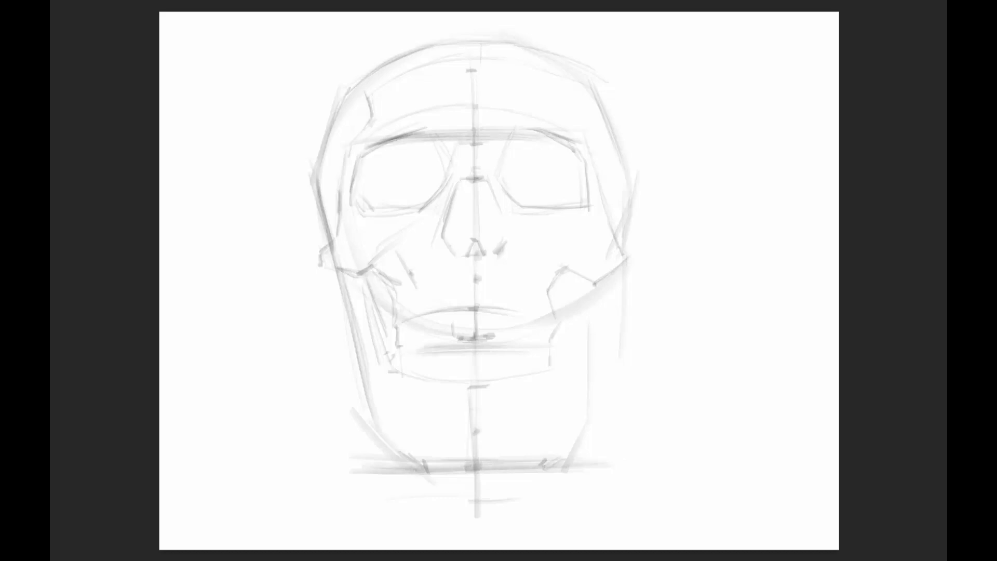
# - Refine the right cheekbone's underside and the eye sockets' outer edges, and add the nasal bridge line
pyautogui.moveTo(545, 289); pyautogui.dragTo(580, 267)
pyautogui.moveTo(574, 207); pyautogui.dragTo(586, 194)
pyautogui.moveTo(350, 155); pyautogui.dragTo(345, 181)
pyautogui.moveTo(435, 149)
pyautogui.mouseDown()
pyautogui.moveTo(448, 169)
pyautogui.moveTo(487, 143)
pyautogui.mouseUp()
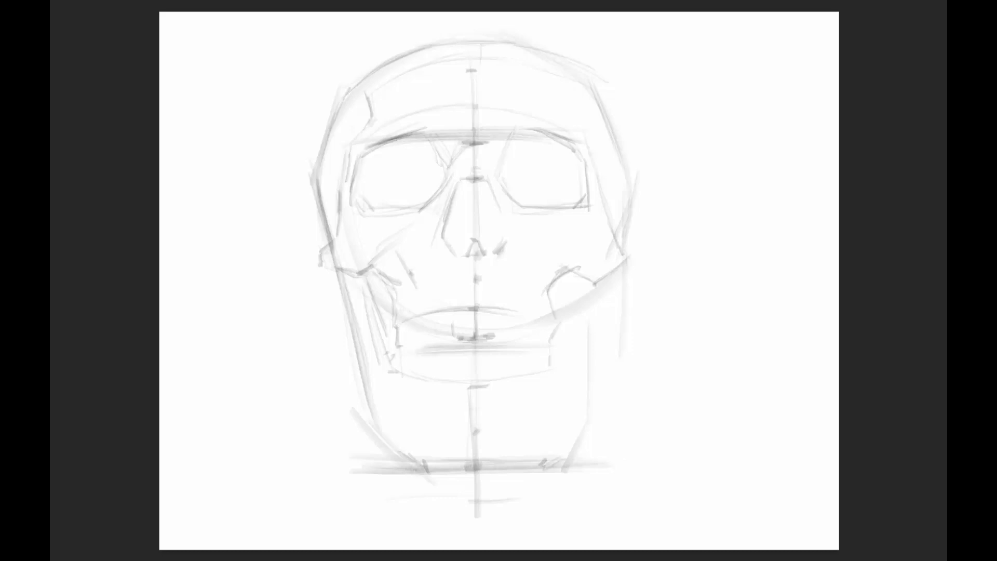
# - Draw the right brow-ridge arch and outer socket corner, and add temple ridge lines on both sides of the forehead
pyautogui.moveTo(475, 104); pyautogui.dragTo(475, 141)
pyautogui.moveTo(504, 109); pyautogui.dragTo(483, 133)
pyautogui.moveTo(575, 126); pyautogui.dragTo(592, 159)
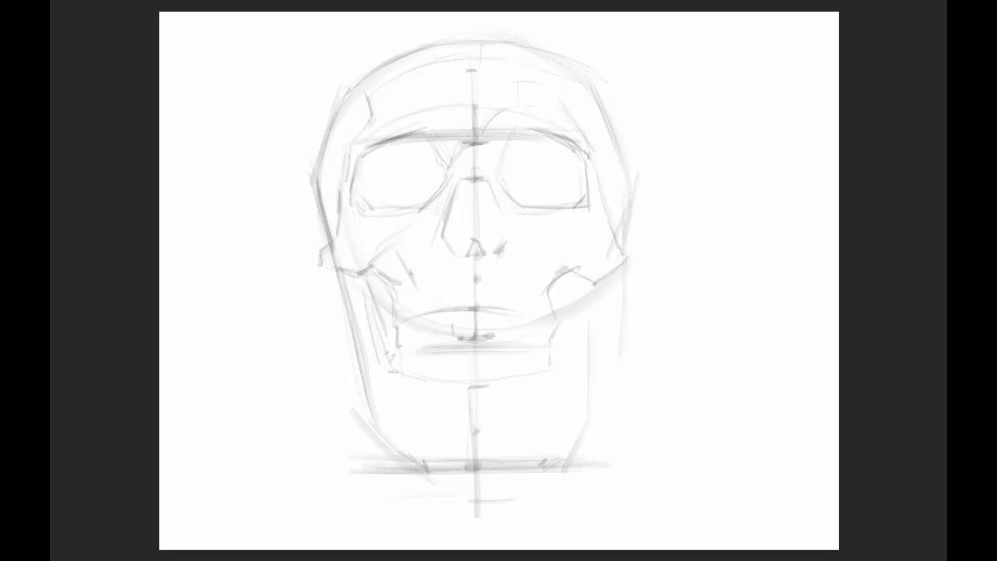
pyautogui.moveTo(570, 75); pyautogui.dragTo(564, 107)
pyautogui.moveTo(353, 98); pyautogui.dragTo(372, 125)
# - Define the nasal opening's top edge, notched base and right side
pyautogui.moveTo(468, 181); pyautogui.dragTo(484, 181)
pyautogui.moveTo(442, 230)
pyautogui.mouseDown()
pyautogui.moveTo(444, 251)
pyautogui.moveTo(491, 258)
pyautogui.mouseUp()
pyautogui.moveTo(493, 188); pyautogui.dragTo(504, 234)
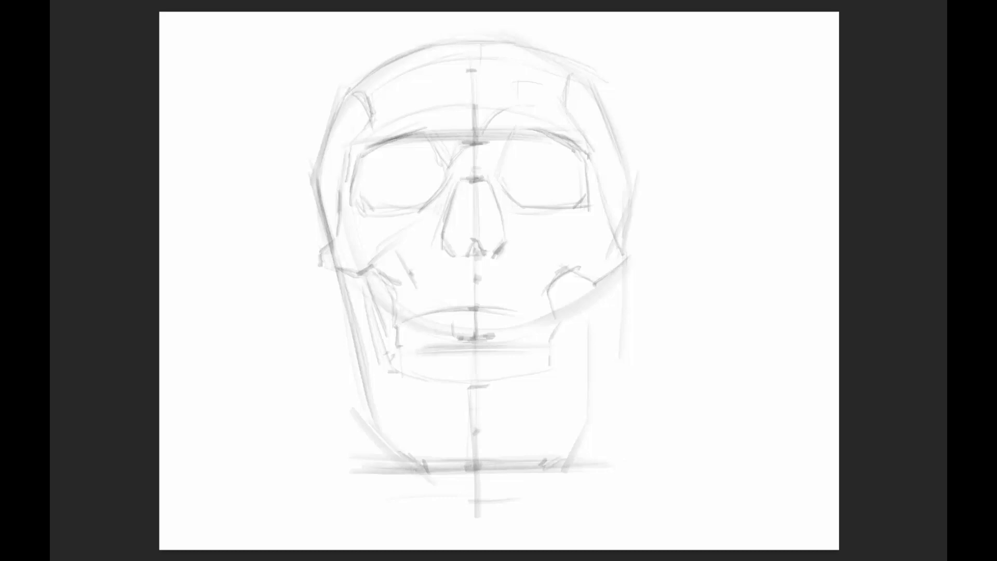
# - Strengthen the left temple contour and teeth corner, and draw the left jaw's outline down and across the chin
pyautogui.moveTo(317, 157); pyautogui.dragTo(327, 239)
pyautogui.moveTo(402, 351); pyautogui.dragTo(396, 366)
pyautogui.moveTo(397, 324); pyautogui.dragTo(376, 357)
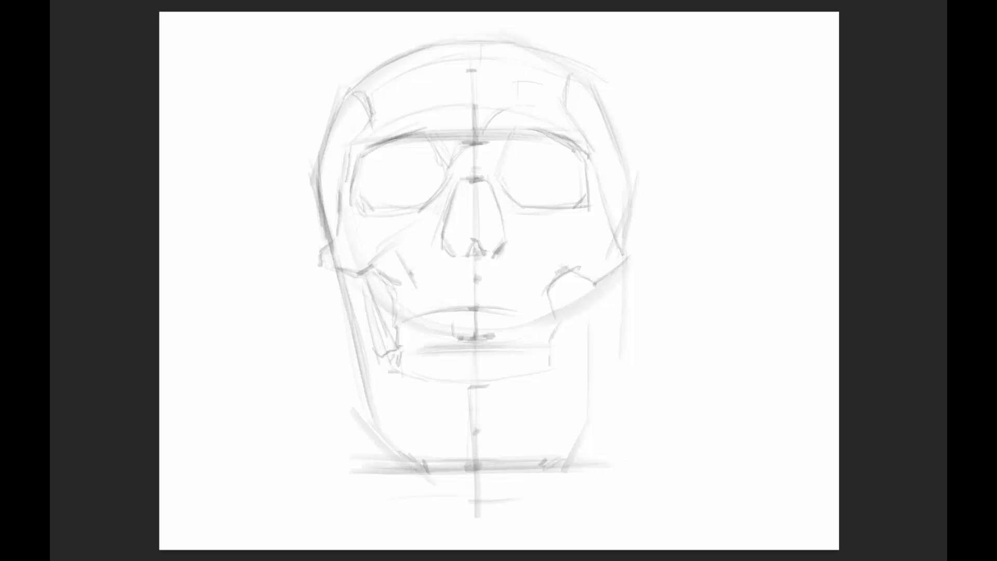
pyautogui.moveTo(397, 333); pyautogui.dragTo(400, 365)
pyautogui.moveTo(361, 394)
pyautogui.mouseDown()
pyautogui.moveTo(374, 423)
pyautogui.moveTo(429, 470)
pyautogui.moveTo(535, 460)
pyautogui.mouseUp()
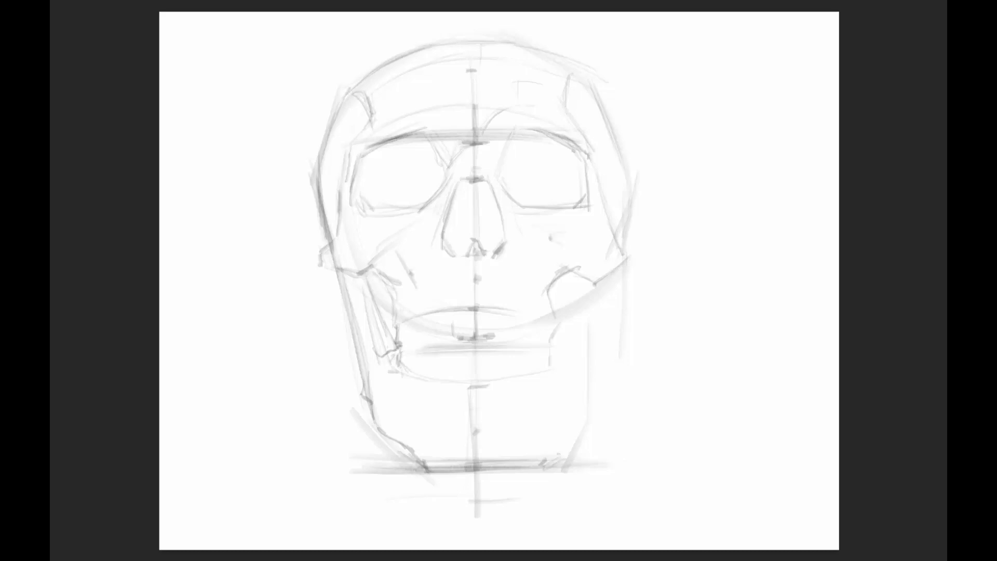
# - Outline the right cheekbone's angled planes and draw the right jaw side down to the chin corner
pyautogui.moveTo(562, 268); pyautogui.dragTo(544, 289)
pyautogui.moveTo(535, 225); pyautogui.dragTo(572, 260)
pyautogui.moveTo(599, 170)
pyautogui.mouseDown()
pyautogui.moveTo(630, 259)
pyautogui.moveTo(621, 311)
pyautogui.moveTo(596, 337)
pyautogui.moveTo(582, 324)
pyautogui.moveTo(590, 408)
pyautogui.moveTo(600, 406)
pyautogui.mouseUp()
pyautogui.moveTo(592, 366)
pyautogui.mouseDown()
pyautogui.moveTo(594, 408)
pyautogui.moveTo(564, 456)
pyautogui.moveTo(548, 458)
pyautogui.mouseUp()
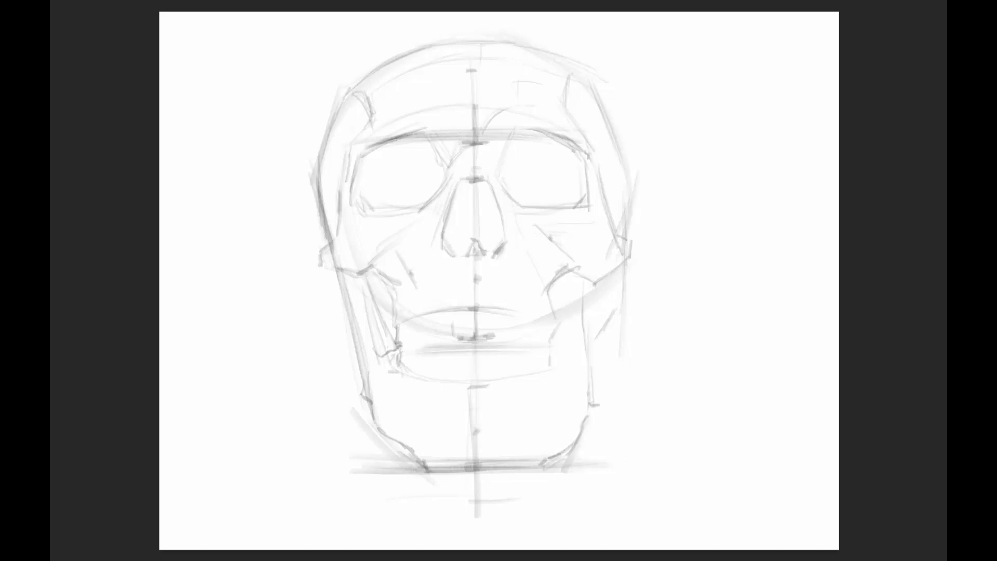
# - Reinforce the curved lower edge of the teeth area at its left and right ends
pyautogui.moveTo(444, 380); pyautogui.dragTo(456, 383)
pyautogui.moveTo(410, 371); pyautogui.dragTo(429, 385)
pyautogui.moveTo(521, 379); pyautogui.dragTo(547, 371)
# - Add the lower tip, inner edge and top corner to the left cheekbone's front plane
pyautogui.moveTo(398, 285); pyautogui.dragTo(411, 298)
pyautogui.moveTo(404, 254); pyautogui.dragTo(410, 302)
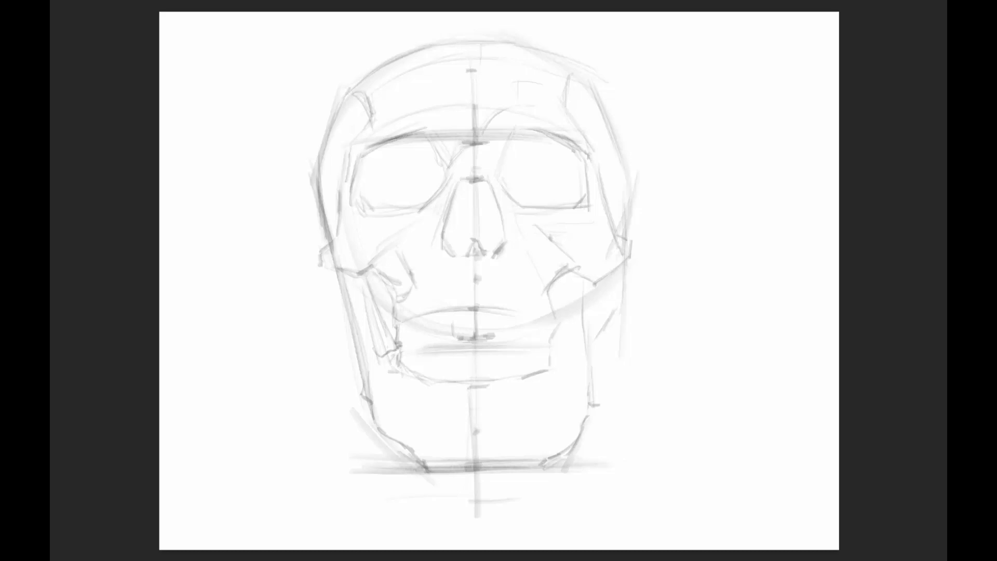
pyautogui.moveTo(394, 245); pyautogui.dragTo(415, 243)
# - Draw the left brow-ridge arch and refine the eye sockets' edges around the nasal bridge and left temple
pyautogui.moveTo(345, 177)
pyautogui.mouseDown()
pyautogui.moveTo(338, 206)
pyautogui.moveTo(370, 224)
pyautogui.mouseUp()
pyautogui.moveTo(460, 122); pyautogui.dragTo(460, 143)
pyautogui.moveTo(416, 105)
pyautogui.mouseDown()
pyautogui.moveTo(453, 103)
pyautogui.moveTo(460, 118)
pyautogui.mouseUp()
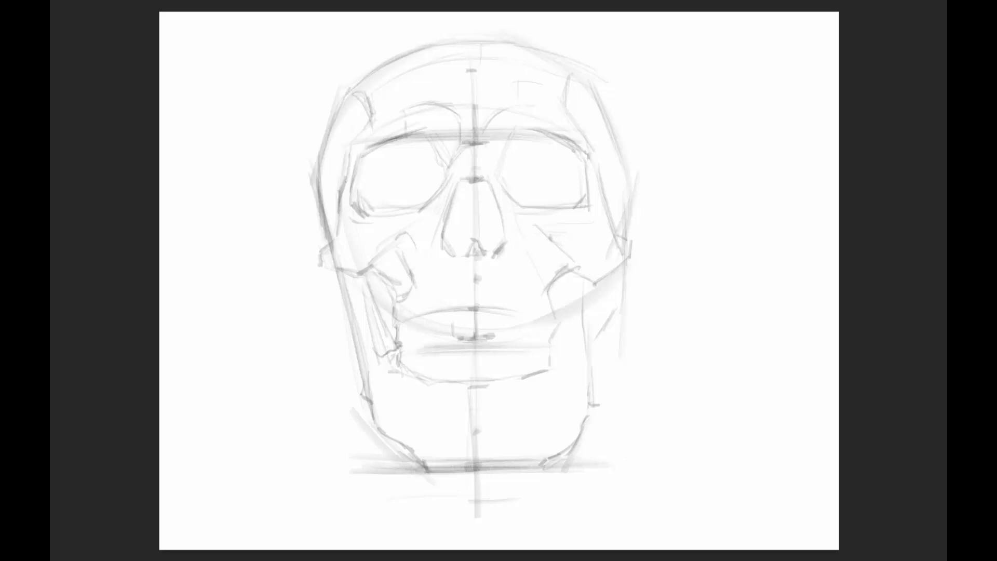
pyautogui.moveTo(484, 144); pyautogui.dragTo(491, 160)
pyautogui.moveTo(513, 141); pyautogui.dragTo(499, 168)
pyautogui.moveTo(367, 207); pyautogui.dragTo(415, 211)
pyautogui.moveTo(323, 146); pyautogui.dragTo(315, 217)
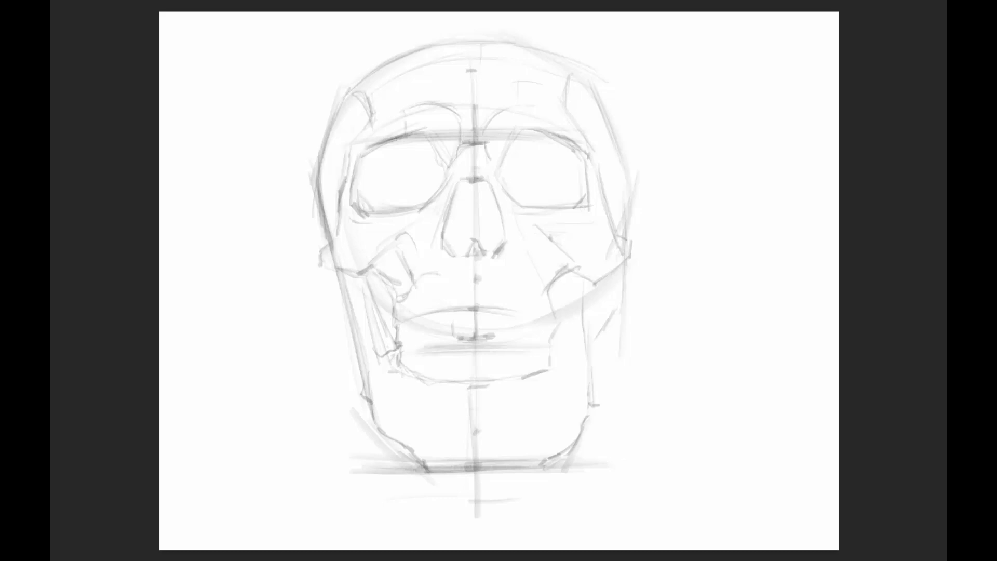
# - Refine the right brow and forehead plane, and define the right cheekbone and the edge descending beside the teeth
pyautogui.moveTo(529, 123); pyautogui.dragTo(539, 130)
pyautogui.moveTo(531, 81); pyautogui.dragTo(563, 95)
pyautogui.moveTo(531, 220); pyautogui.dragTo(556, 219)
pyautogui.hotkey('ctrl', 'z')
pyautogui.moveTo(532, 225)
pyautogui.mouseDown()
pyautogui.moveTo(556, 230)
pyautogui.moveTo(573, 266)
pyautogui.moveTo(591, 272)
pyautogui.moveTo(625, 259)
pyautogui.mouseUp()
pyautogui.moveTo(555, 322); pyautogui.dragTo(549, 335)
pyautogui.moveTo(572, 292)
pyautogui.mouseDown()
pyautogui.moveTo(569, 344)
pyautogui.moveTo(546, 370)
pyautogui.mouseUp()
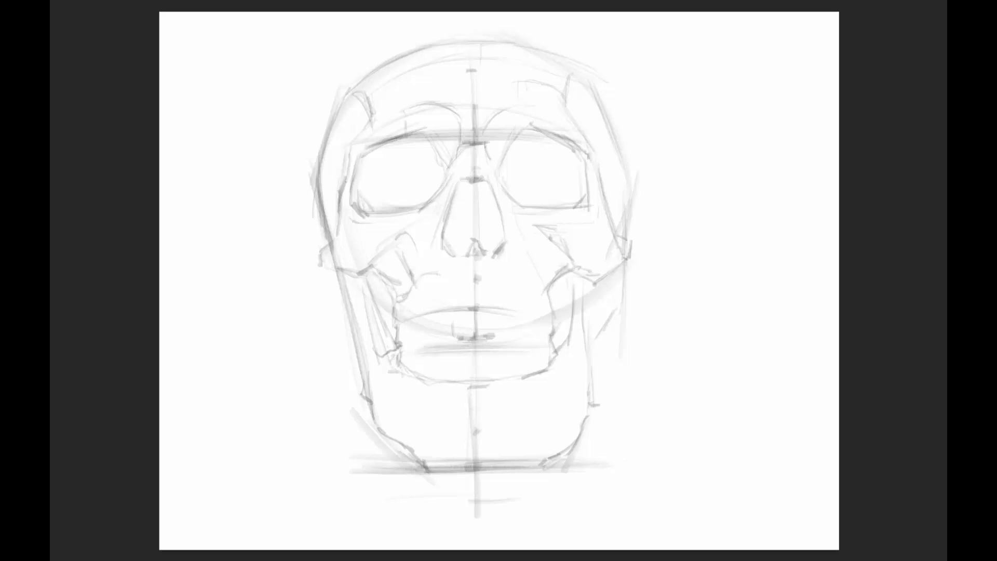
# - Indicate the first upper teeth left of the centre line and darken both sides of the nasal opening
pyautogui.moveTo(453, 335)
pyautogui.mouseDown()
pyautogui.moveTo(474, 342)
pyautogui.moveTo(439, 340)
pyautogui.mouseUp()
pyautogui.moveTo(444, 232); pyautogui.dragTo(453, 251)
pyautogui.moveTo(453, 191); pyautogui.dragTo(446, 229)
pyautogui.moveTo(493, 194); pyautogui.dragTo(504, 233)
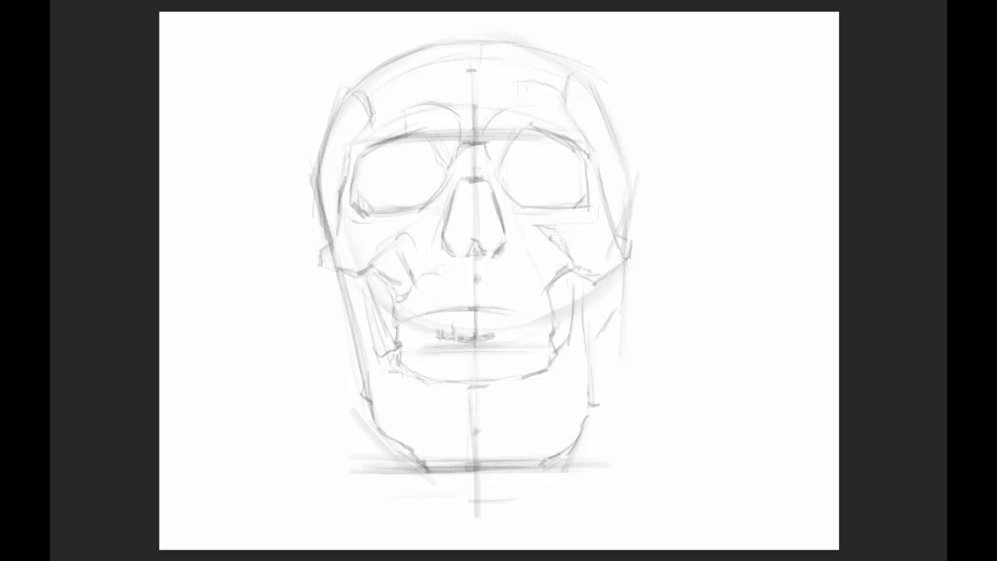
# - Fade the construction sketch by lowering its opacity
pyautogui.moveTo(364, 273); pyautogui.dragTo(372, 269)
pyautogui.hotkey('ctrl', 'z')
pyautogui.press('5')
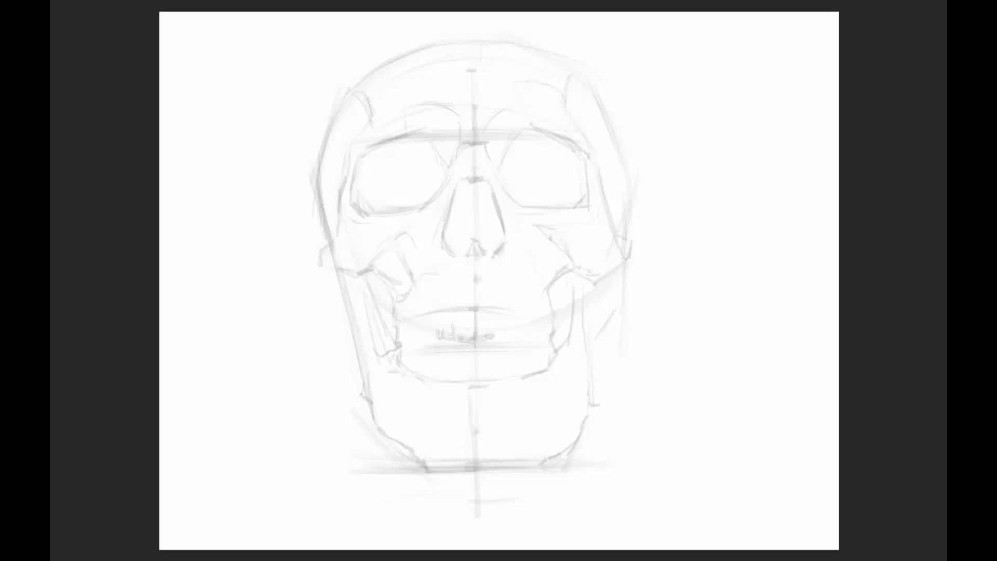
# - Draw a darker, cleaner contour around the left eye socket and along the nasal root over the faded sketch
pyautogui.moveTo(371, 212)
pyautogui.mouseDown()
pyautogui.moveTo(423, 206)
pyautogui.moveTo(414, 209)
pyautogui.mouseUp()
pyautogui.hotkey('ctrl', 'z')
pyautogui.moveTo(463, 142); pyautogui.dragTo(485, 140)
pyautogui.moveTo(366, 150)
pyautogui.mouseDown()
pyautogui.moveTo(358, 167)
pyautogui.moveTo(445, 127)
pyautogui.moveTo(443, 183)
pyautogui.mouseUp()
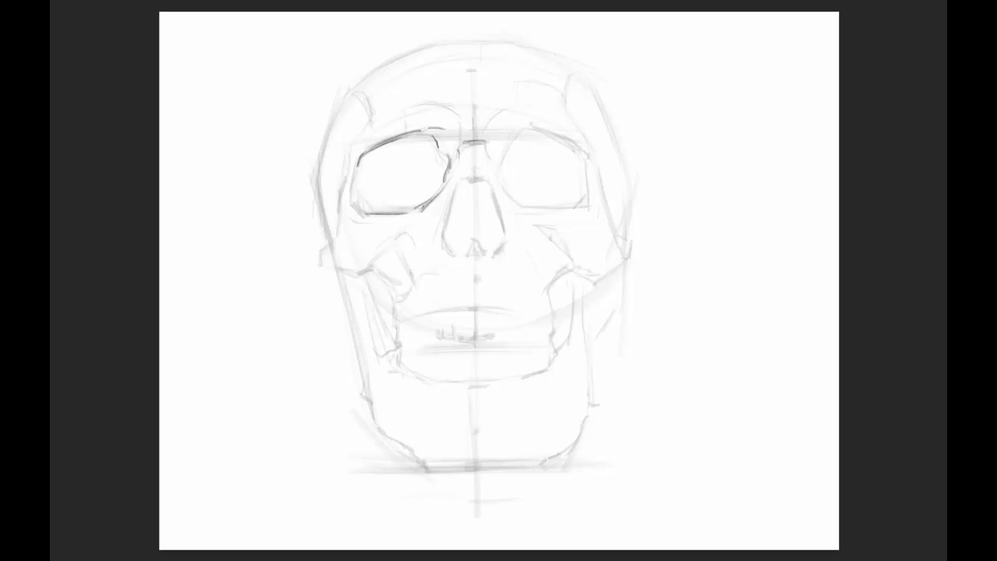
pyautogui.moveTo(357, 171)
pyautogui.mouseDown()
pyautogui.moveTo(350, 202)
pyautogui.moveTo(369, 213)
pyautogui.mouseUp()
# - Darken the left temple ridge from the forehead past the eye socket's outer edge down to the cheek arch
pyautogui.moveTo(358, 142); pyautogui.dragTo(352, 156)
pyautogui.moveTo(369, 122); pyautogui.dragTo(350, 158)
pyautogui.hotkey('ctrl', 'z')
pyautogui.moveTo(372, 103); pyautogui.dragTo(372, 115)
pyautogui.moveTo(350, 161)
pyautogui.mouseDown()
pyautogui.moveTo(338, 233)
pyautogui.moveTo(318, 255)
pyautogui.mouseUp()
# - Draw dark contour lines along the left cheekbone's underside, lower tip and inner edge
pyautogui.moveTo(334, 238)
pyautogui.mouseDown()
pyautogui.moveTo(321, 253)
pyautogui.moveTo(340, 270)
pyautogui.moveTo(375, 267)
pyautogui.moveTo(403, 298)
pyautogui.mouseUp()
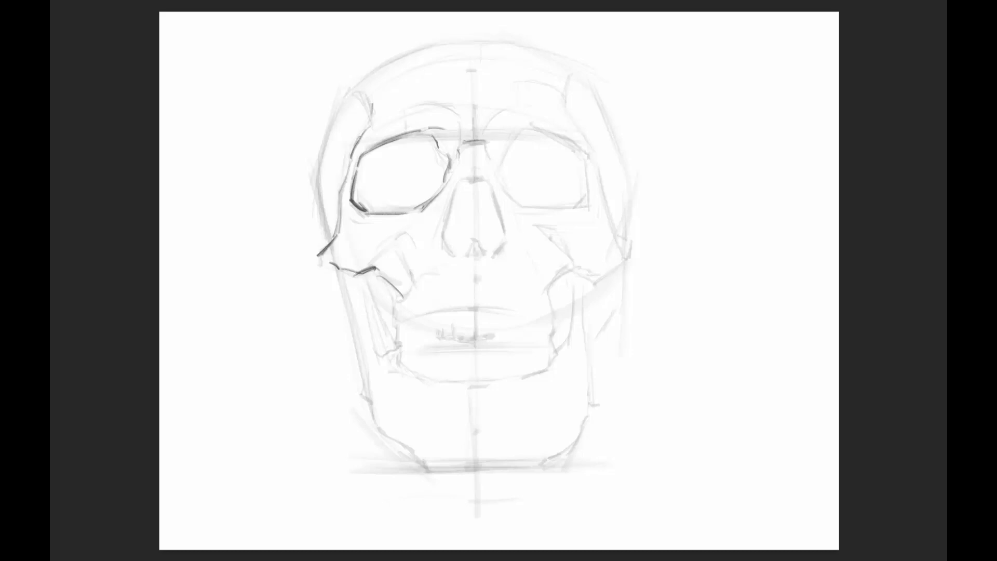
pyautogui.moveTo(376, 266)
pyautogui.mouseDown()
pyautogui.moveTo(397, 297)
pyautogui.moveTo(413, 283)
pyautogui.moveTo(399, 297)
pyautogui.mouseUp()
pyautogui.moveTo(406, 260); pyautogui.dragTo(417, 289)
pyautogui.moveTo(403, 238); pyautogui.dragTo(424, 262)
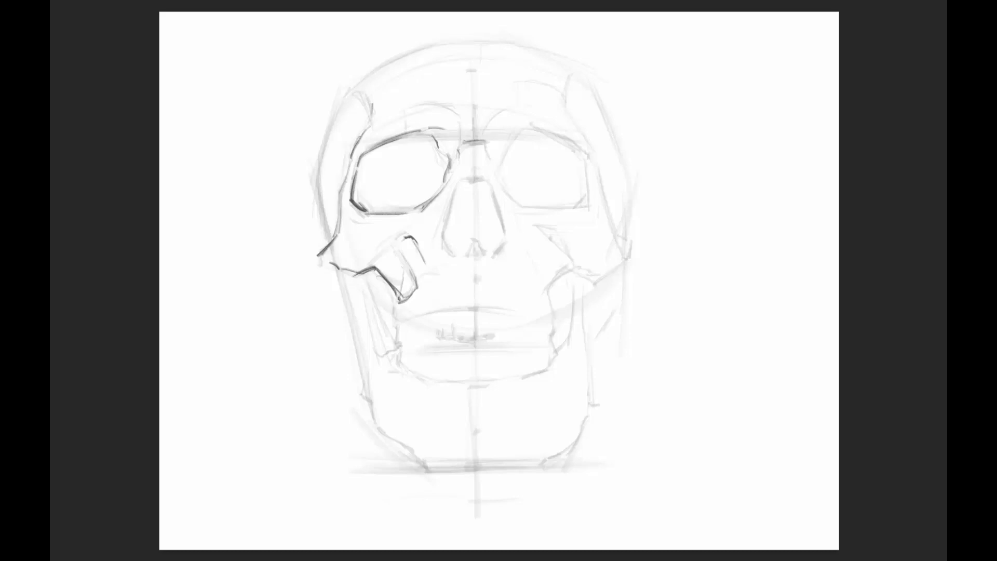
# - Darken the contour of the nasal opening, including its notched lower edge over the centre line
pyautogui.moveTo(453, 192)
pyautogui.mouseDown()
pyautogui.moveTo(443, 241)
pyautogui.moveTo(454, 257)
pyautogui.moveTo(471, 244)
pyautogui.moveTo(484, 257)
pyautogui.moveTo(495, 252)
pyautogui.moveTo(502, 236)
pyautogui.mouseUp()
pyautogui.moveTo(465, 179)
pyautogui.mouseDown()
pyautogui.moveTo(493, 192)
pyautogui.moveTo(503, 244)
pyautogui.mouseUp()
pyautogui.moveTo(468, 180); pyautogui.dragTo(446, 230)
pyautogui.moveTo(464, 181)
pyautogui.mouseDown()
pyautogui.moveTo(490, 182)
pyautogui.moveTo(521, 206)
pyautogui.mouseUp()
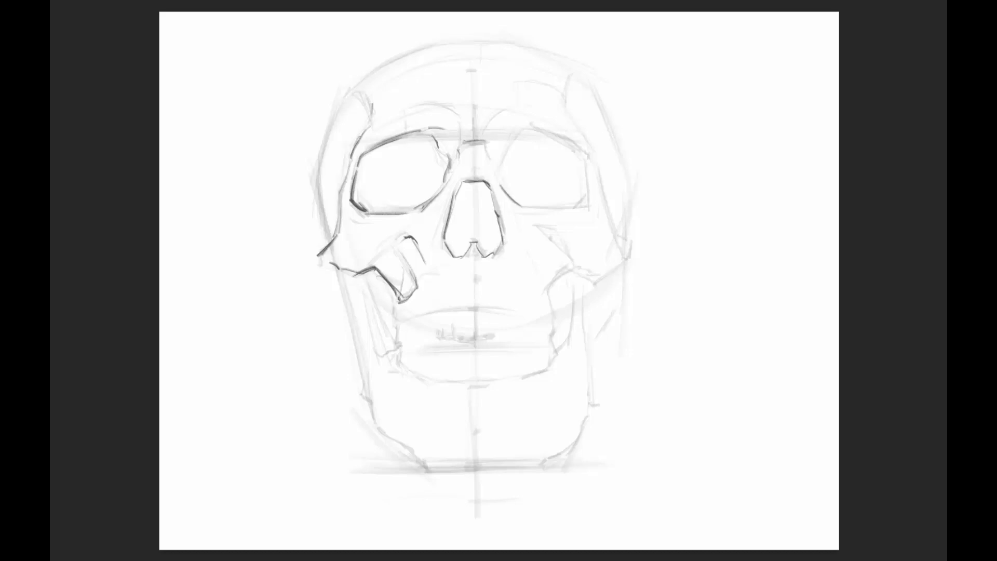
# - Darken the right eye socket's lower, outer and upper edges and the temple ridge beside it up to the forehead
pyautogui.moveTo(521, 206)
pyautogui.mouseDown()
pyautogui.moveTo(583, 209)
pyautogui.moveTo(593, 197)
pyautogui.mouseUp()
pyautogui.moveTo(587, 156); pyautogui.dragTo(590, 207)
pyautogui.moveTo(585, 153); pyautogui.dragTo(590, 200)
pyautogui.moveTo(589, 152); pyautogui.dragTo(608, 213)
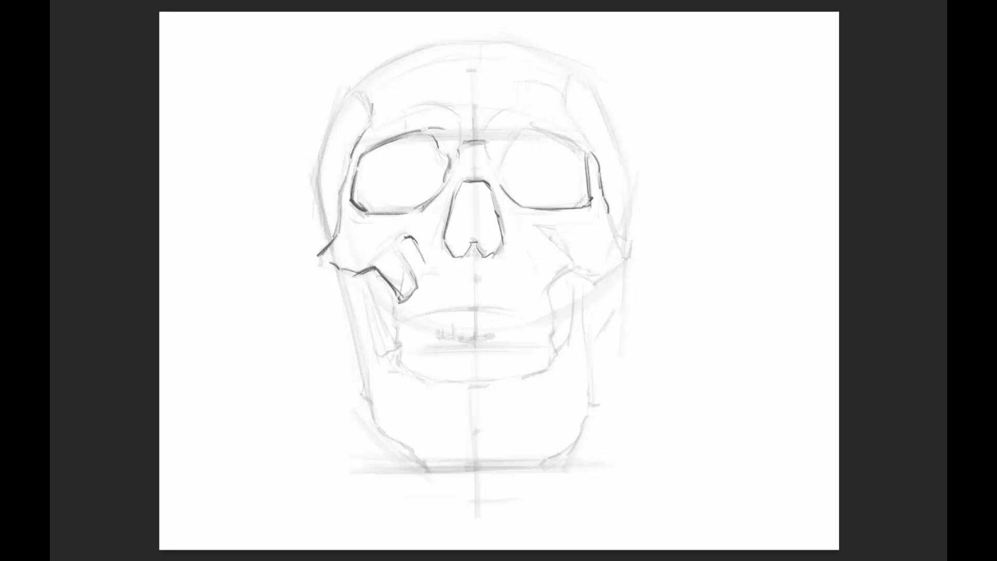
pyautogui.moveTo(534, 129); pyautogui.dragTo(555, 136)
pyautogui.moveTo(532, 128); pyautogui.dragTo(584, 156)
pyautogui.moveTo(565, 121); pyautogui.dragTo(592, 153)
pyautogui.moveTo(566, 80); pyautogui.dragTo(566, 110)
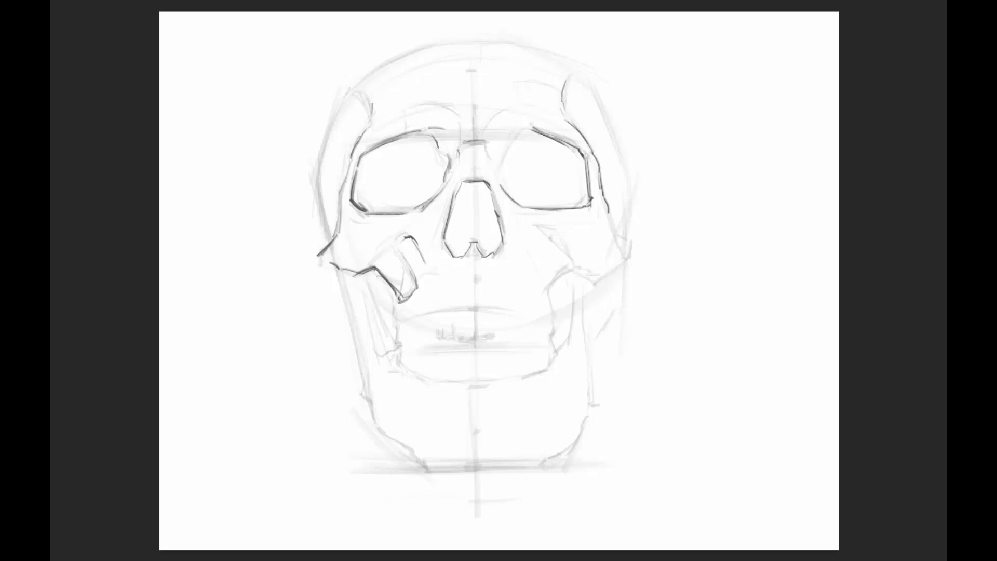
# - Draw dark contours for the cranium's right side and the right cheekbone's underside and inner corner
pyautogui.moveTo(588, 76); pyautogui.dragTo(610, 147)
pyautogui.moveTo(597, 95)
pyautogui.mouseDown()
pyautogui.moveTo(627, 171)
pyautogui.moveTo(630, 243)
pyautogui.mouseUp()
pyautogui.moveTo(573, 267)
pyautogui.mouseDown()
pyautogui.moveTo(597, 274)
pyautogui.moveTo(628, 253)
pyautogui.moveTo(554, 279)
pyautogui.mouseUp()
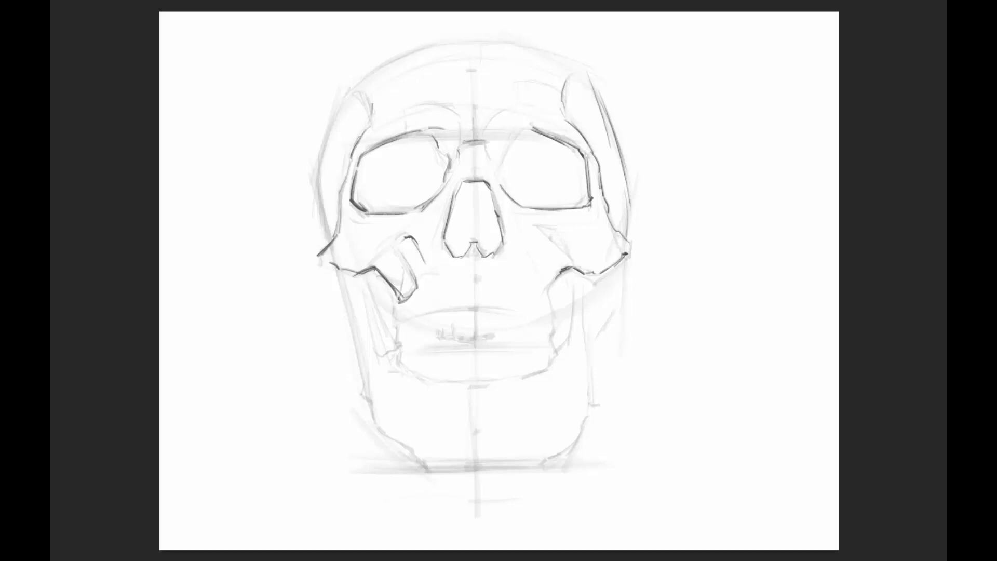
pyautogui.moveTo(533, 222); pyautogui.dragTo(550, 236)
# - Darken the right socket's inner edge and nasal root, and the centre line from the nose to the upper front teeth
pyautogui.moveTo(516, 137)
pyautogui.mouseDown()
pyautogui.moveTo(502, 172)
pyautogui.moveTo(507, 156)
pyautogui.mouseUp()
pyautogui.moveTo(465, 143); pyautogui.dragTo(485, 141)
pyautogui.moveTo(474, 266)
pyautogui.mouseDown()
pyautogui.moveTo(475, 316)
pyautogui.moveTo(483, 308)
pyautogui.moveTo(475, 340)
pyautogui.moveTo(494, 337)
pyautogui.moveTo(455, 337)
pyautogui.mouseUp()
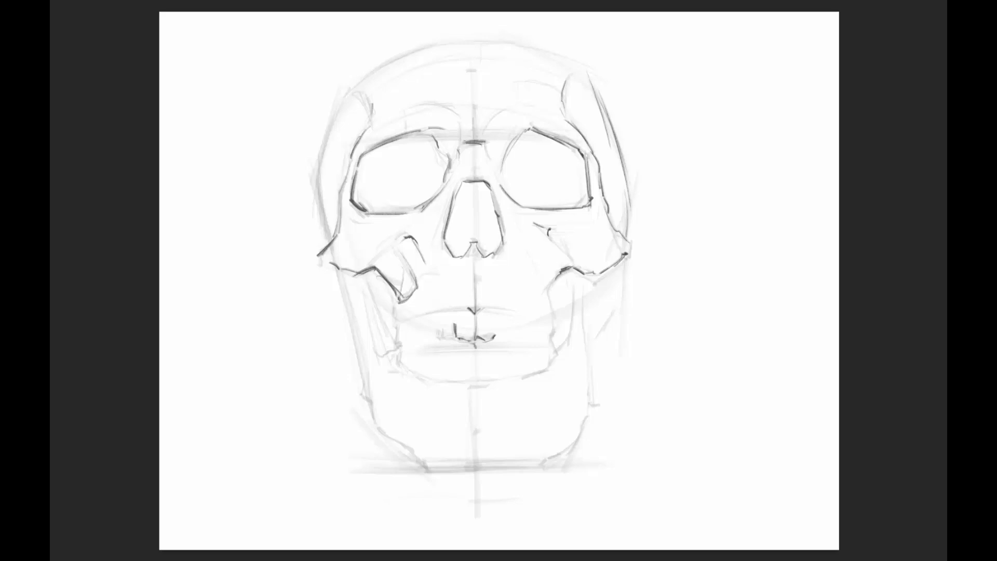
# - Mark the lower front teeth and chin along the centre line and darken the chin's base line
pyautogui.moveTo(467, 343); pyautogui.dragTo(480, 341)
pyautogui.moveTo(474, 344)
pyautogui.mouseDown()
pyautogui.moveTo(474, 369)
pyautogui.moveTo(487, 369)
pyautogui.mouseUp()
pyautogui.hotkey('ctrl', 'z')
pyautogui.moveTo(473, 370)
pyautogui.mouseDown()
pyautogui.moveTo(493, 376)
pyautogui.moveTo(463, 379)
pyautogui.moveTo(478, 411)
pyautogui.moveTo(490, 411)
pyautogui.moveTo(474, 456)
pyautogui.moveTo(487, 466)
pyautogui.moveTo(529, 461)
pyautogui.mouseUp()
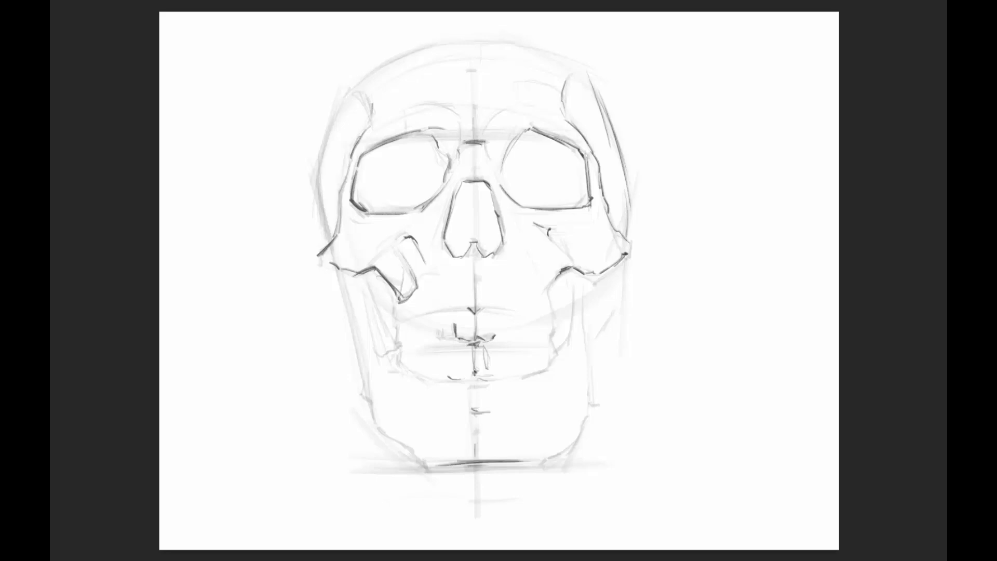
pyautogui.hotkey('ctrl', 'z')
pyautogui.moveTo(442, 464)
pyautogui.mouseDown()
pyautogui.moveTo(511, 468)
pyautogui.moveTo(476, 467)
pyautogui.moveTo(525, 458)
pyautogui.mouseUp()
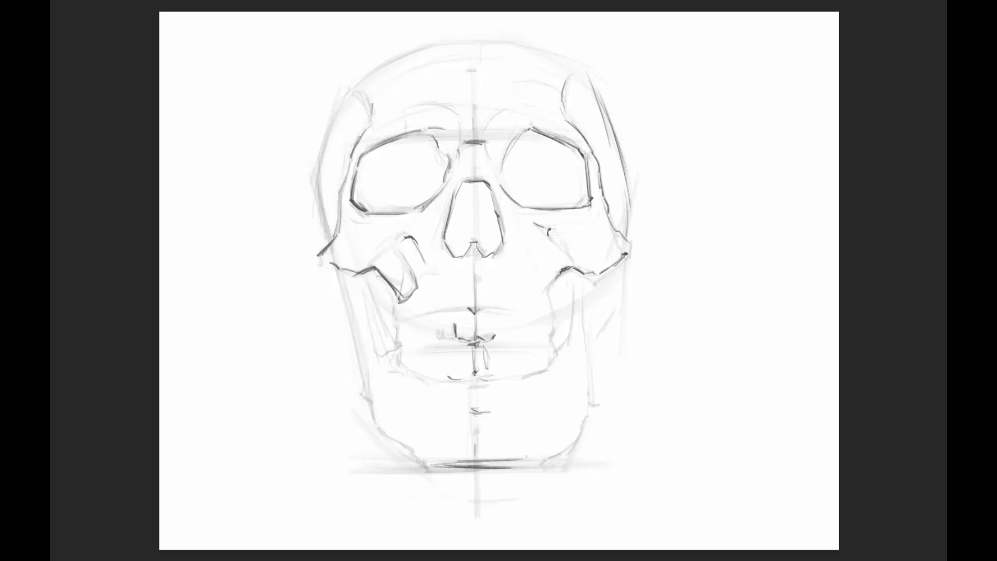
# - Darken the cranium's lower left side and the brow ridge above the left eye socket
pyautogui.moveTo(341, 232); pyautogui.dragTo(338, 249)
pyautogui.moveTo(317, 180); pyautogui.dragTo(330, 242)
pyautogui.moveTo(368, 146); pyautogui.dragTo(451, 105)
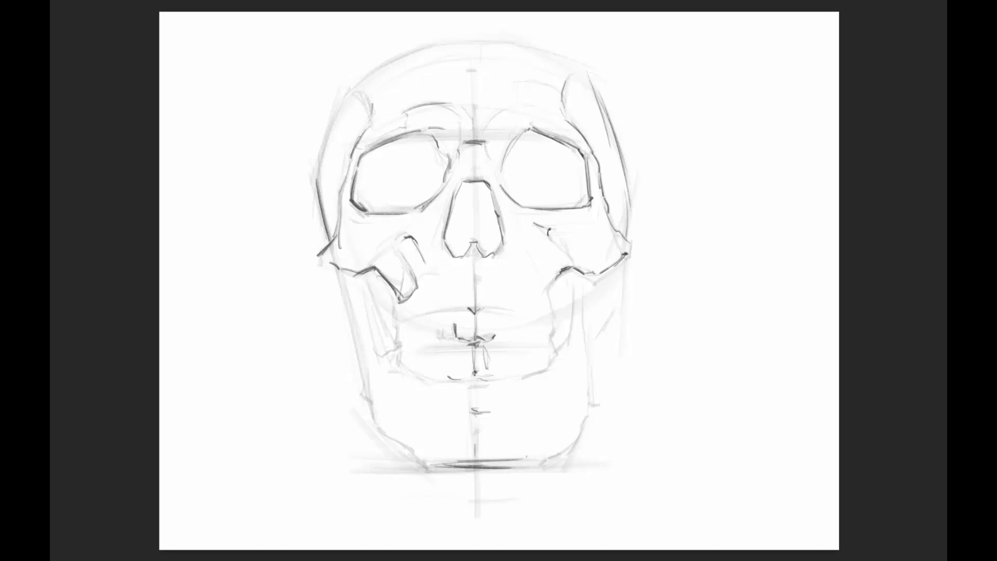
# - Draw a broken centre line down the forehead and darken the sides of the nasal bone
pyautogui.moveTo(481, 42); pyautogui.dragTo(482, 59)
pyautogui.hotkey('ctrl', 'z')
pyautogui.moveTo(477, 65)
pyautogui.mouseDown()
pyautogui.moveTo(467, 71)
pyautogui.moveTo(462, 104)
pyautogui.moveTo(499, 191)
pyautogui.mouseUp()
pyautogui.hotkey('ctrl', 'z')
pyautogui.moveTo(458, 151); pyautogui.dragTo(453, 182)
pyautogui.moveTo(502, 237); pyautogui.dragTo(492, 260)
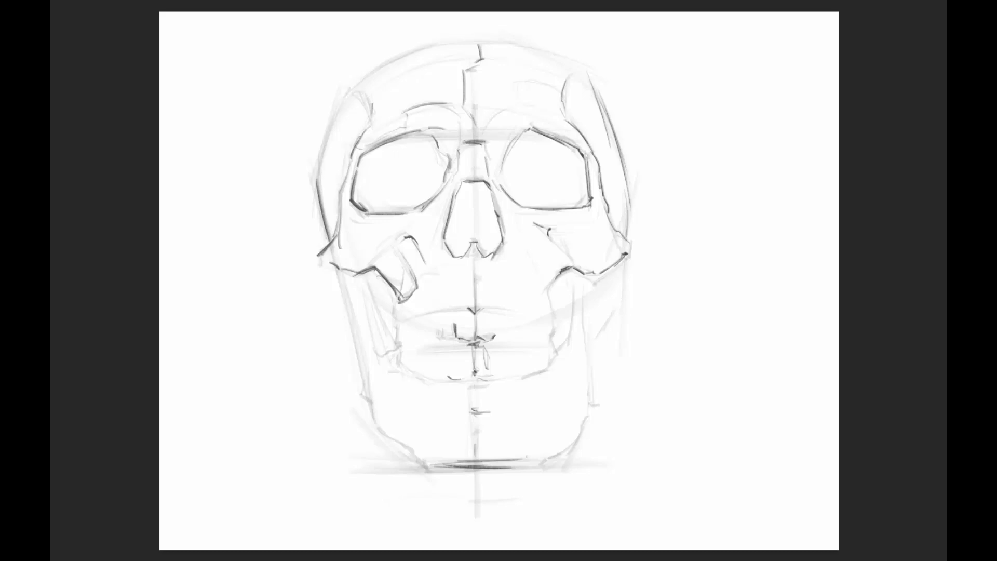
# - Undo the stroke at the nasal opening's lower left edge and draw the septum line inside the opening
pyautogui.moveTo(457, 230); pyautogui.dragTo(451, 247)
pyautogui.hotkey('ctrl', 'z')
pyautogui.hotkey('ctrl', 'z')
pyautogui.moveTo(472, 191); pyautogui.dragTo(475, 221)
# - Darken the cranium outline over the crown and down the left side, redrawing the upper left arc
pyautogui.moveTo(583, 78); pyautogui.dragTo(615, 140)
pyautogui.moveTo(431, 49); pyautogui.dragTo(334, 107)
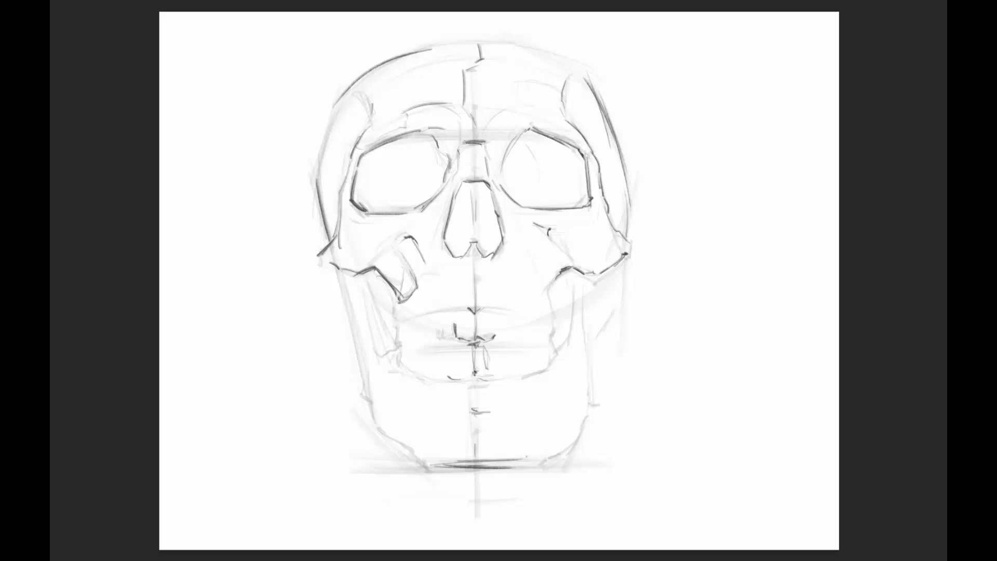
pyautogui.hotkey('ctrl', 'z')
pyautogui.moveTo(456, 42); pyautogui.dragTo(336, 107)
pyautogui.moveTo(418, 48)
pyautogui.mouseDown()
pyautogui.moveTo(497, 38)
pyautogui.moveTo(541, 45)
pyautogui.mouseUp()
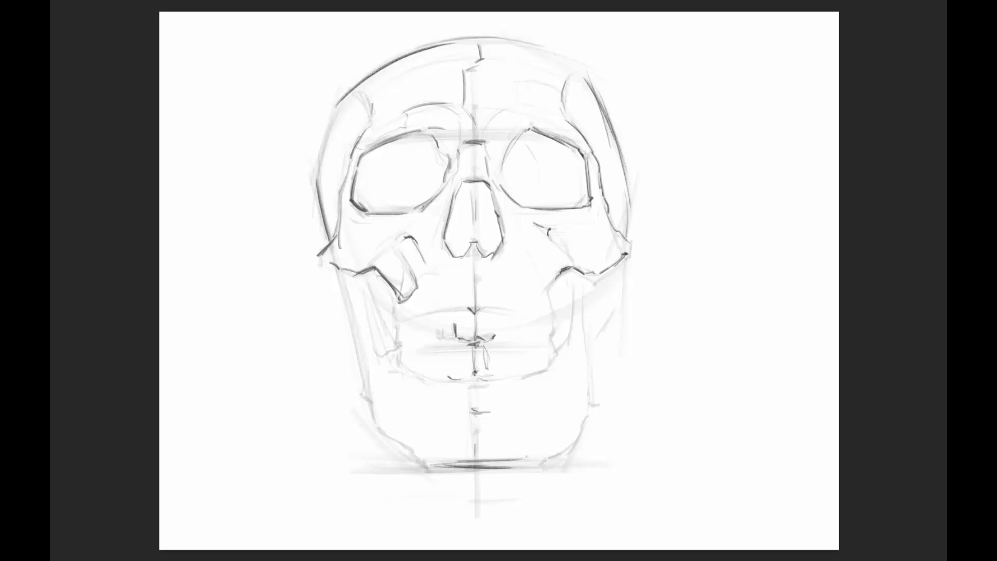
pyautogui.moveTo(335, 113); pyautogui.dragTo(316, 182)
# - Draw the left jaw's upper outer edge and the long inner contours running down beneath the left cheekbone
pyautogui.moveTo(334, 269)
pyautogui.mouseDown()
pyautogui.moveTo(333, 301)
pyautogui.moveTo(353, 334)
pyautogui.mouseUp()
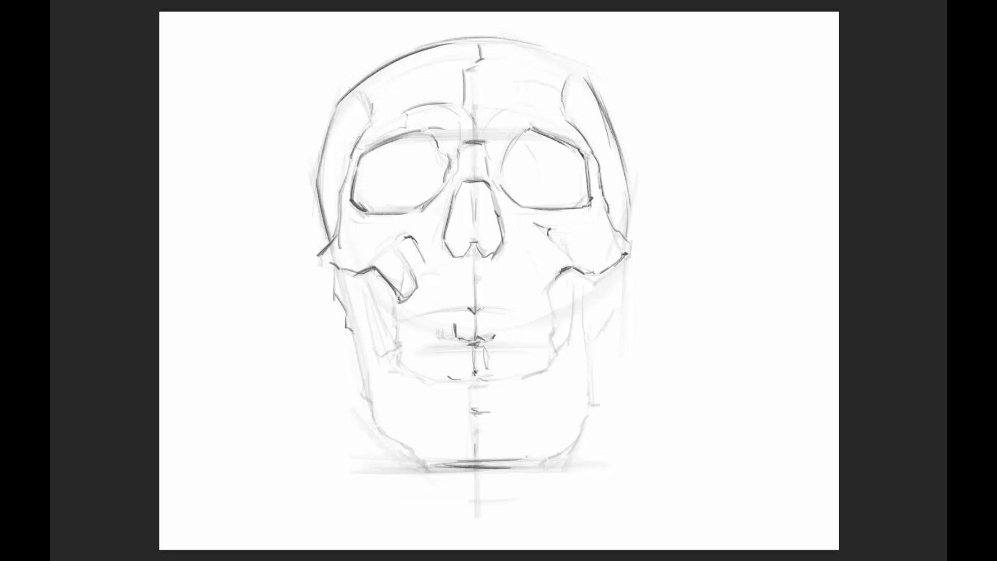
pyautogui.moveTo(346, 285); pyautogui.dragTo(365, 363)
pyautogui.moveTo(402, 299)
pyautogui.mouseDown()
pyautogui.moveTo(403, 343)
pyautogui.moveTo(375, 353)
pyautogui.mouseUp()
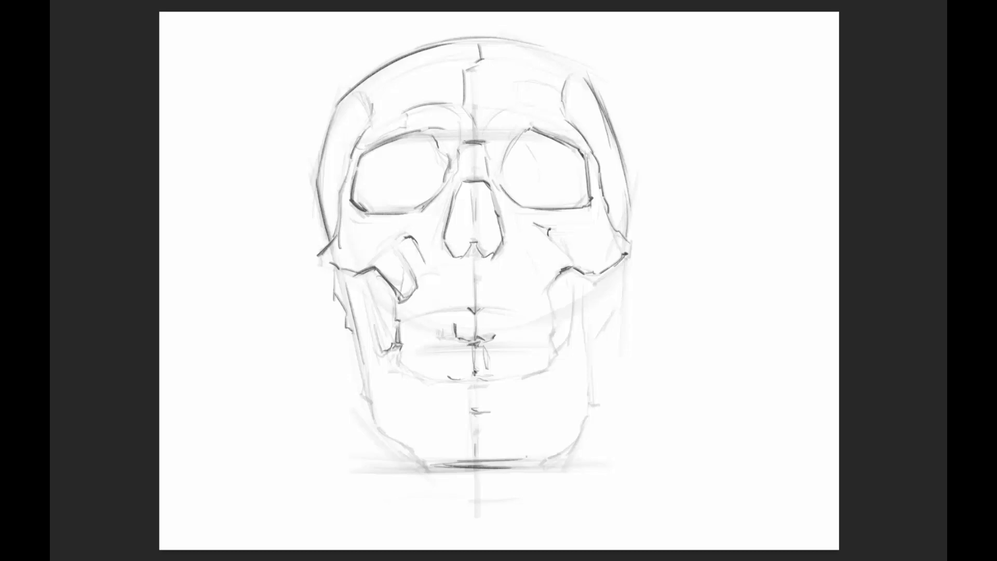
pyautogui.moveTo(360, 277); pyautogui.dragTo(383, 353)
pyautogui.moveTo(369, 279); pyautogui.dragTo(389, 348)
pyautogui.moveTo(370, 280); pyautogui.dragTo(390, 346)
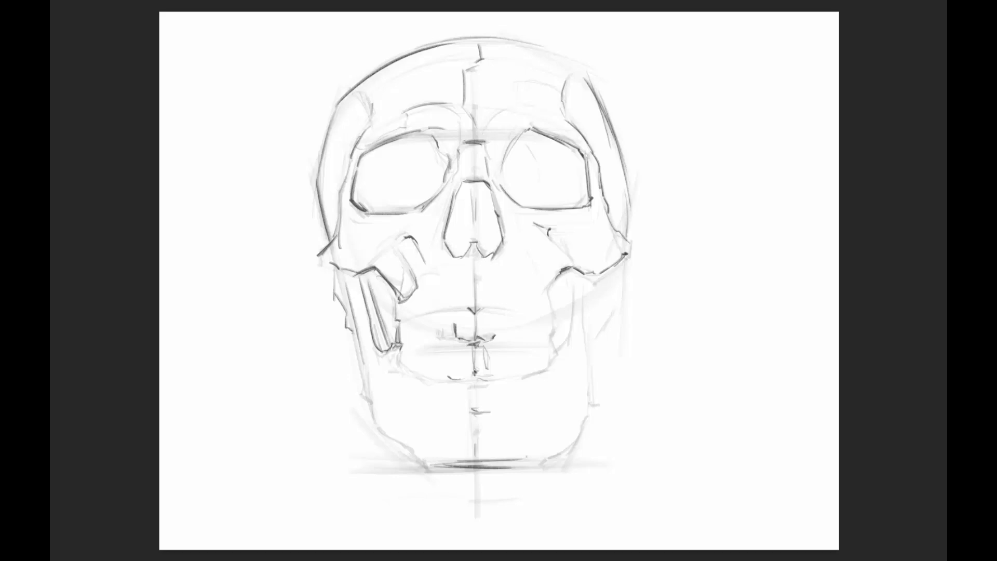
# - Outline the hollow inside the left cheekbone and add a short plane mark on the upper jaw, right of the centre line
pyautogui.moveTo(374, 275); pyautogui.dragTo(397, 313)
pyautogui.moveTo(394, 257); pyautogui.dragTo(405, 299)
pyautogui.moveTo(396, 255); pyautogui.dragTo(404, 265)
pyautogui.moveTo(501, 268); pyautogui.dragTo(493, 285)
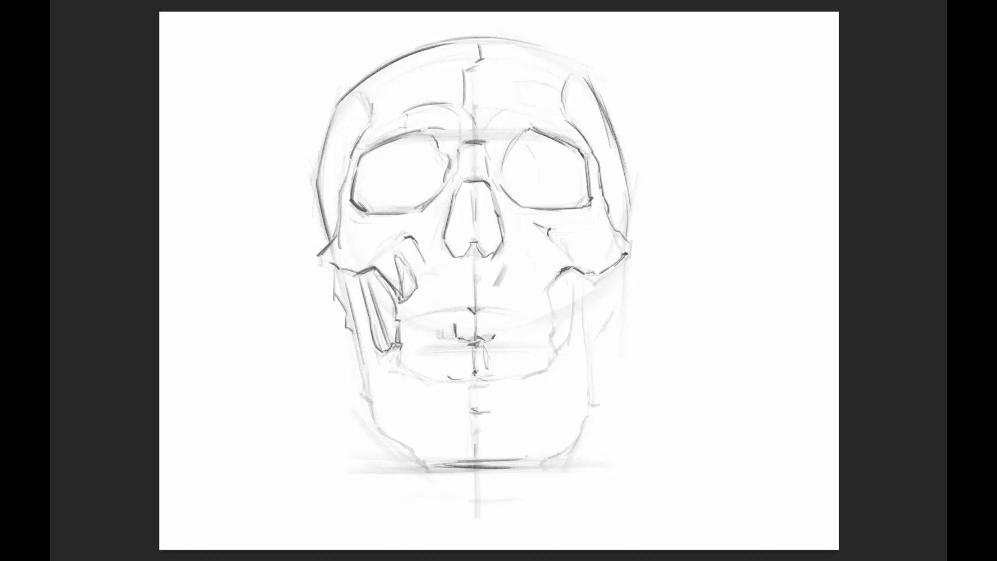
# - Add plane lines inside the left eye socket and beside the nose, and darken the left half of the bite line
pyautogui.moveTo(378, 159)
pyautogui.mouseDown()
pyautogui.moveTo(373, 172)
pyautogui.moveTo(397, 211)
pyautogui.mouseUp()
pyautogui.moveTo(361, 357); pyautogui.dragTo(367, 393)
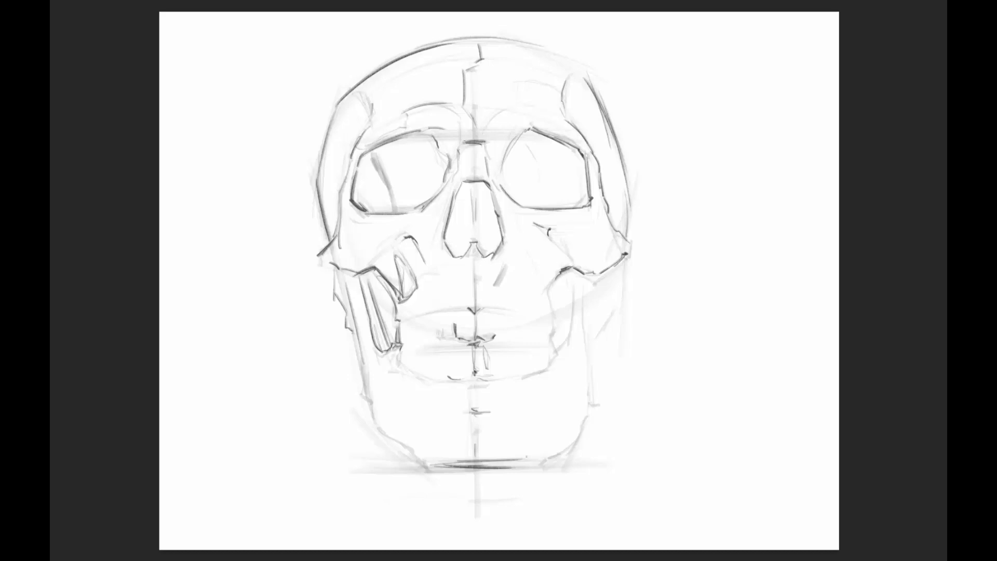
pyautogui.moveTo(457, 341); pyautogui.dragTo(470, 340)
pyautogui.moveTo(398, 337); pyautogui.dragTo(434, 333)
pyautogui.moveTo(420, 281); pyautogui.dragTo(413, 302)
pyautogui.moveTo(416, 236); pyautogui.dragTo(423, 259)
pyautogui.moveTo(441, 205); pyautogui.dragTo(432, 247)
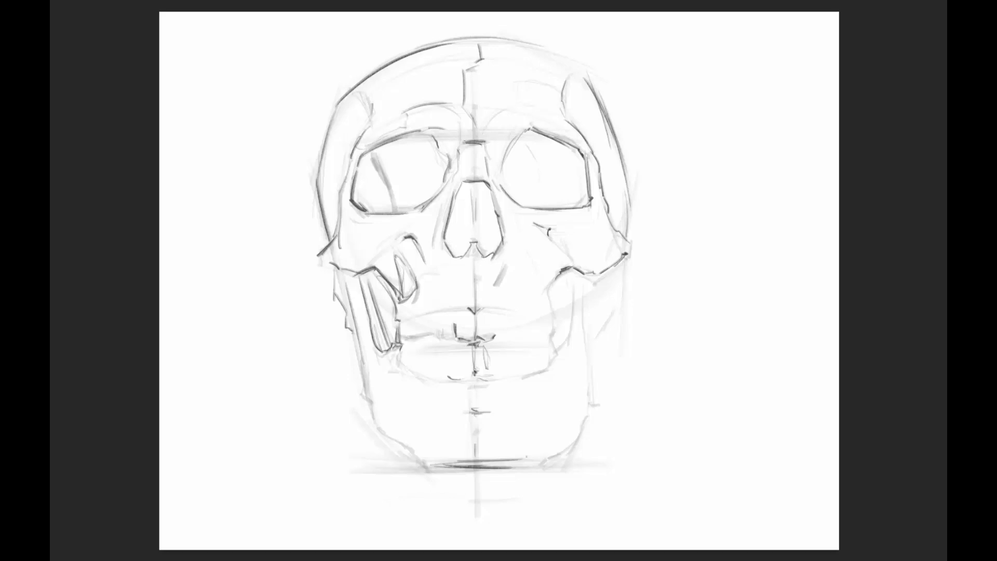
# - Add accents to the right cheekbone and inside the right socket, and thicken the forehead centre line
pyautogui.moveTo(545, 232)
pyautogui.mouseDown()
pyautogui.moveTo(564, 249)
pyautogui.moveTo(587, 242)
pyautogui.mouseUp()
pyautogui.moveTo(521, 132)
pyautogui.mouseDown()
pyautogui.moveTo(515, 154)
pyautogui.moveTo(547, 133)
pyautogui.mouseUp()
pyautogui.moveTo(486, 123); pyautogui.dragTo(555, 86)
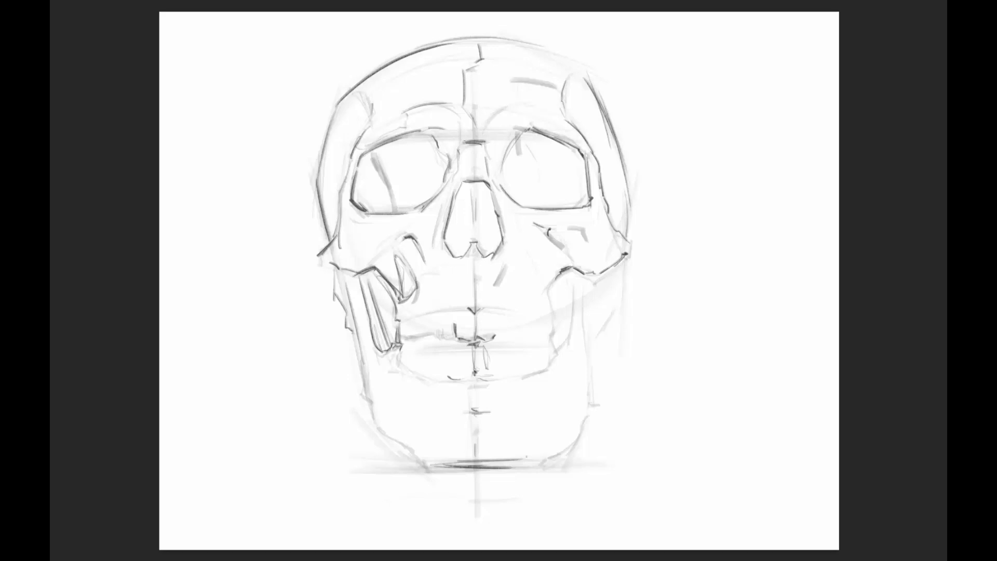
pyautogui.hotkey('ctrl', 'z')
pyautogui.moveTo(463, 71); pyautogui.dragTo(464, 102)
pyautogui.moveTo(486, 42); pyautogui.dragTo(469, 68)
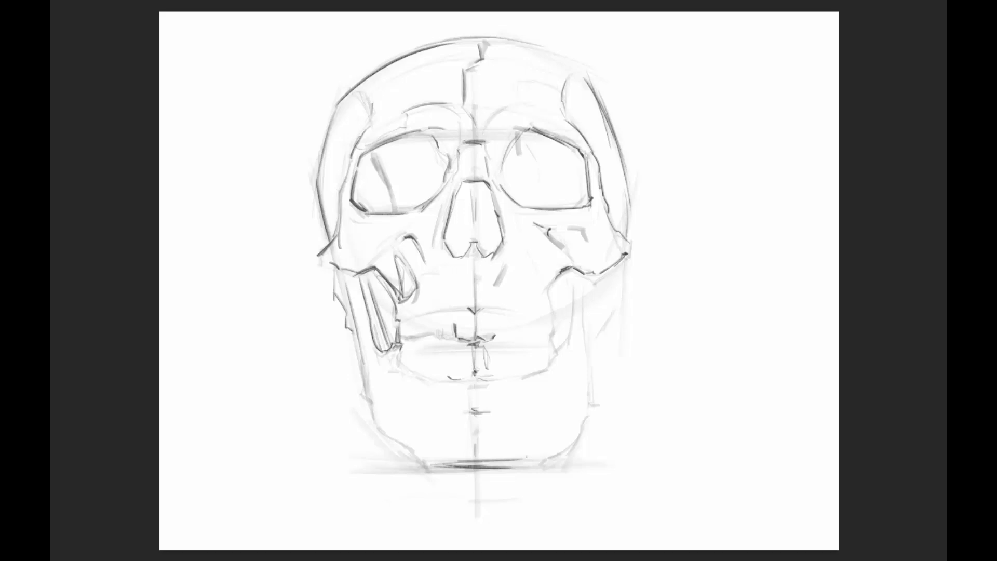
# - Darken the right outline from the crown past the cheek and down the jaw to the chin's base
pyautogui.moveTo(514, 41); pyautogui.dragTo(589, 85)
pyautogui.moveTo(630, 204); pyautogui.dragTo(622, 285)
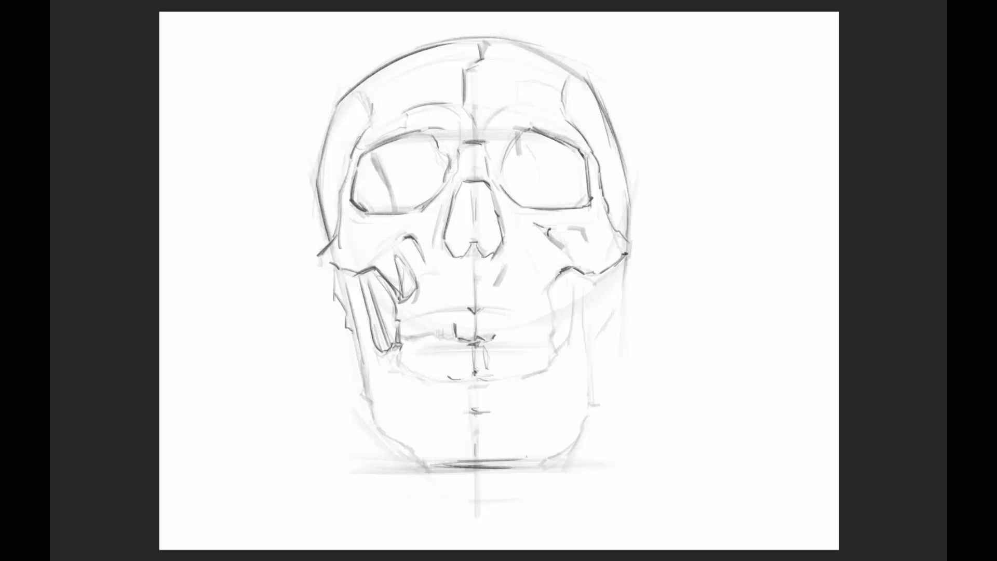
pyautogui.moveTo(630, 223)
pyautogui.mouseDown()
pyautogui.moveTo(613, 312)
pyautogui.moveTo(586, 361)
pyautogui.mouseUp()
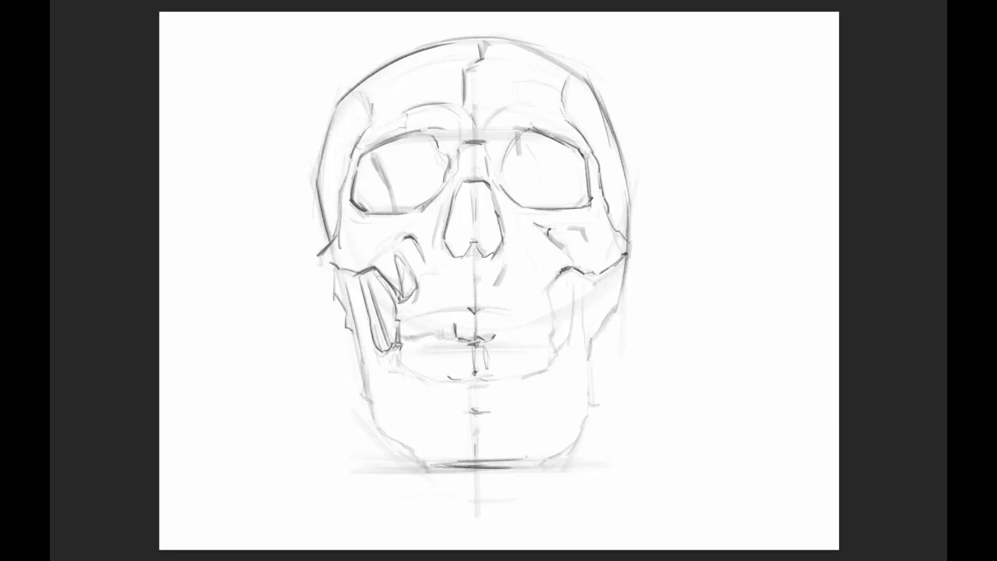
pyautogui.moveTo(607, 279); pyautogui.dragTo(588, 363)
pyautogui.moveTo(596, 313)
pyautogui.mouseDown()
pyautogui.moveTo(589, 393)
pyautogui.moveTo(557, 456)
pyautogui.mouseUp()
pyautogui.moveTo(584, 415)
pyautogui.mouseDown()
pyautogui.moveTo(545, 462)
pyautogui.moveTo(524, 462)
pyautogui.mouseUp()
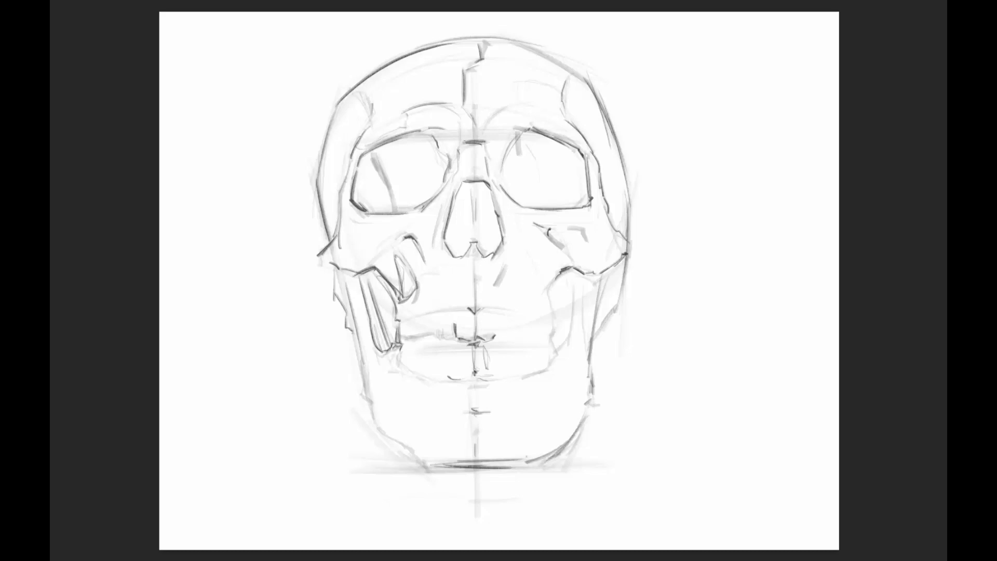
# - Strengthen the plane lines around the eye sockets, left temple and left cheekbone, and darken the left upper gum line
pyautogui.moveTo(514, 219); pyautogui.dragTo(518, 242)
pyautogui.moveTo(507, 172); pyautogui.dragTo(498, 193)
pyautogui.moveTo(373, 93)
pyautogui.mouseDown()
pyautogui.moveTo(355, 143)
pyautogui.moveTo(396, 198)
pyautogui.mouseUp()
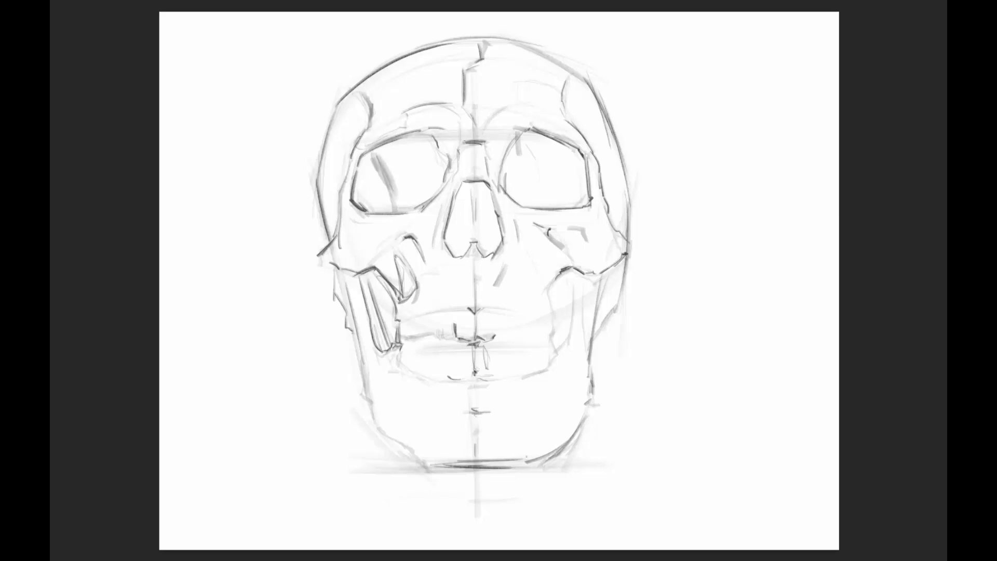
pyautogui.moveTo(383, 165); pyautogui.dragTo(397, 211)
pyautogui.moveTo(414, 237); pyautogui.dragTo(430, 285)
pyautogui.moveTo(441, 304)
pyautogui.mouseDown()
pyautogui.moveTo(452, 307)
pyautogui.moveTo(396, 322)
pyautogui.mouseUp()
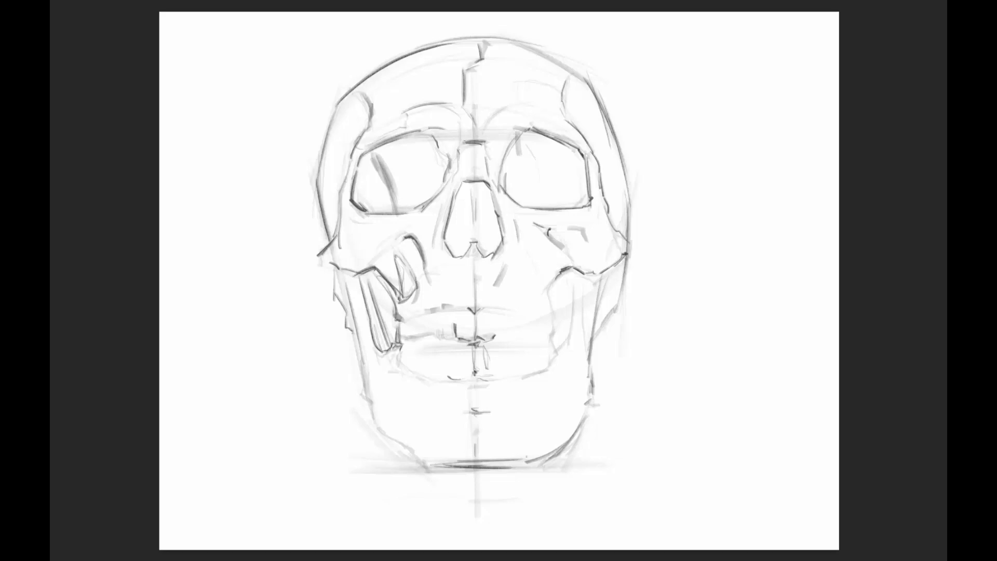
# - Draw the inner contours of the right jaw branch from beneath the cheekbone down past the teeth
pyautogui.moveTo(559, 316); pyautogui.dragTo(551, 327)
pyautogui.moveTo(558, 291); pyautogui.dragTo(548, 317)
pyautogui.moveTo(575, 274); pyautogui.dragTo(556, 353)
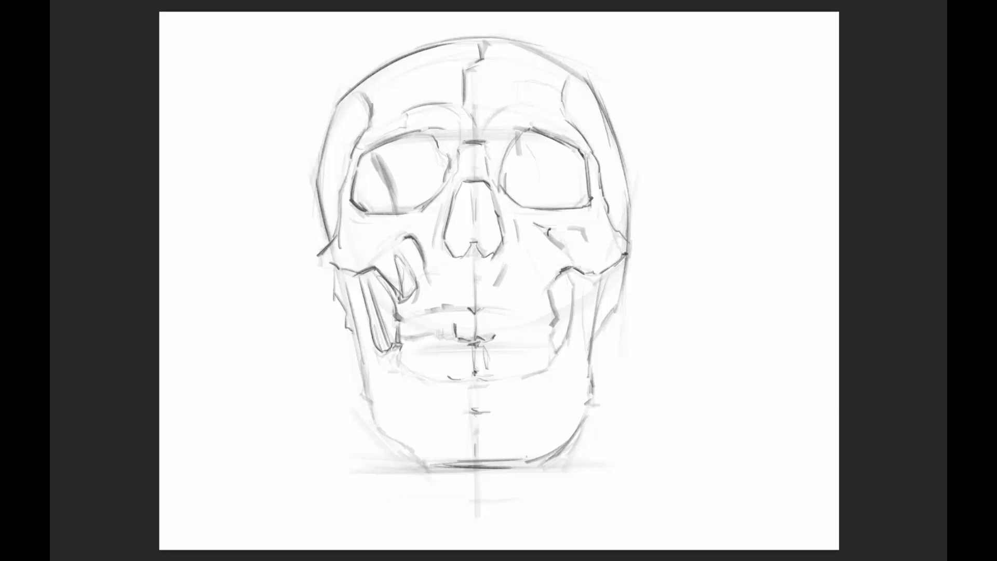
pyautogui.moveTo(577, 285); pyautogui.dragTo(562, 362)
pyautogui.moveTo(575, 321); pyautogui.dragTo(565, 365)
# - Draw plane lines on the chin's left side and darken the left jaw outline and lower gum line
pyautogui.moveTo(469, 411); pyautogui.dragTo(446, 432)
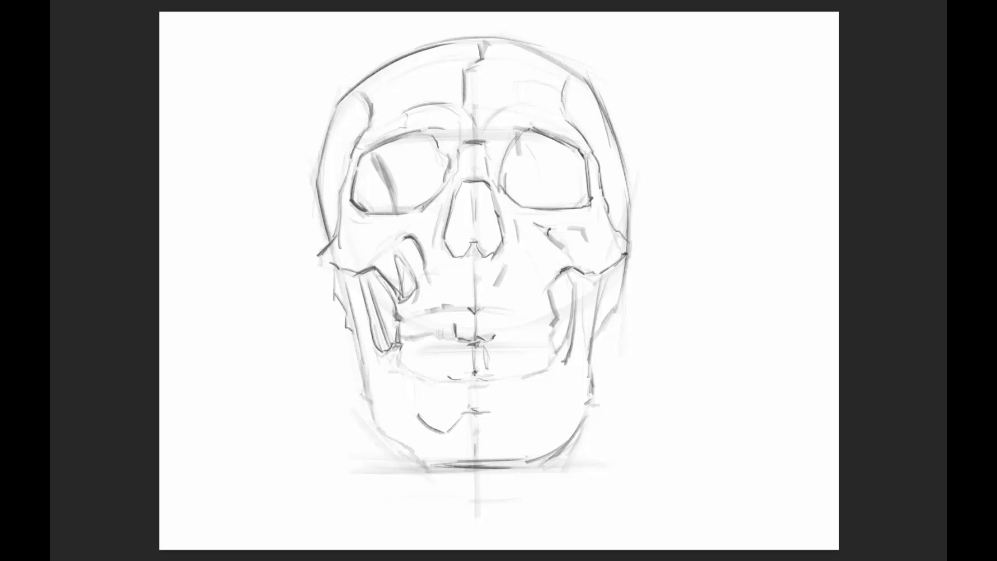
pyautogui.moveTo(433, 374)
pyautogui.mouseDown()
pyautogui.moveTo(448, 380)
pyautogui.moveTo(435, 376)
pyautogui.moveTo(419, 405)
pyautogui.mouseUp()
pyautogui.moveTo(386, 352)
pyautogui.mouseDown()
pyautogui.moveTo(376, 421)
pyautogui.moveTo(417, 455)
pyautogui.moveTo(436, 464)
pyautogui.moveTo(538, 453)
pyautogui.mouseUp()
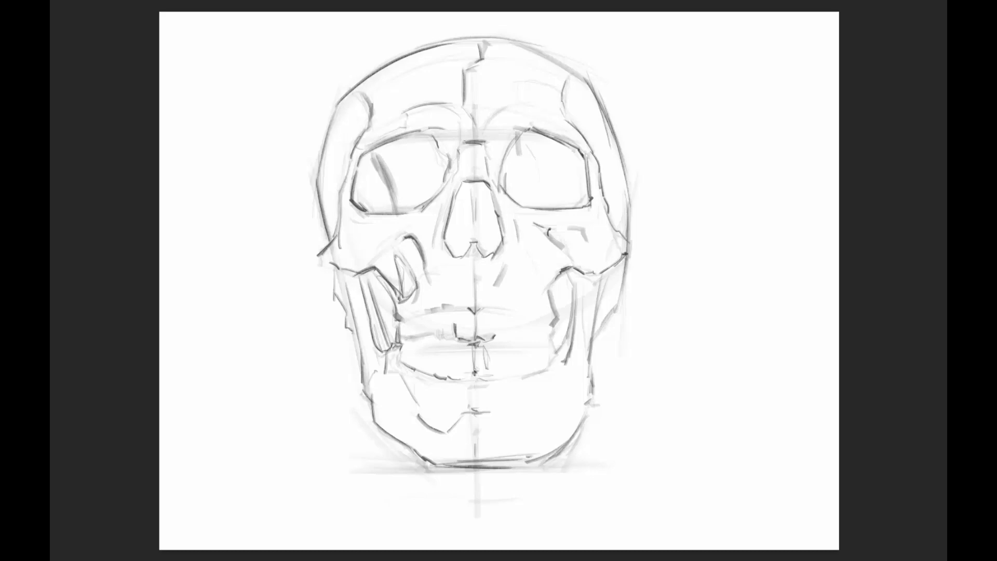
pyautogui.moveTo(481, 467); pyautogui.dragTo(511, 468)
# - Strengthen the left eye socket's lower edge and add a curved plane line inside the right eye socket
pyautogui.moveTo(376, 276)
pyautogui.mouseDown()
pyautogui.moveTo(387, 286)
pyautogui.moveTo(367, 278)
pyautogui.mouseUp()
pyautogui.hotkey('ctrl', 'z')
pyautogui.hotkey('ctrl', 'z')
pyautogui.moveTo(357, 217)
pyautogui.mouseDown()
pyautogui.moveTo(403, 218)
pyautogui.moveTo(413, 166)
pyautogui.moveTo(439, 175)
pyautogui.mouseUp()
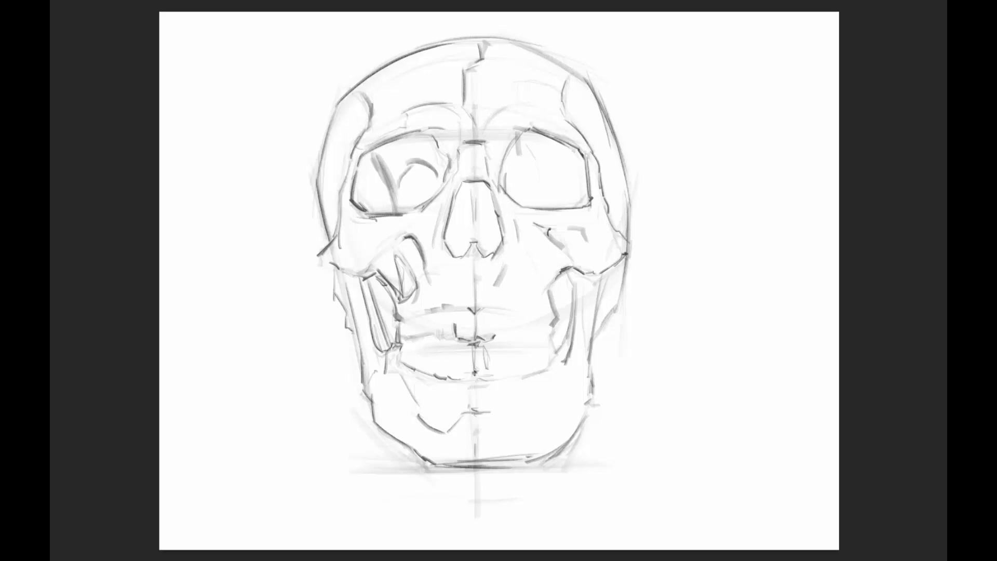
pyautogui.hotkey('ctrl', 'z')
pyautogui.hotkey('ctrl', 'z')
pyautogui.moveTo(525, 139)
pyautogui.mouseDown()
pyautogui.moveTo(520, 156)
pyautogui.moveTo(539, 186)
pyautogui.mouseUp()
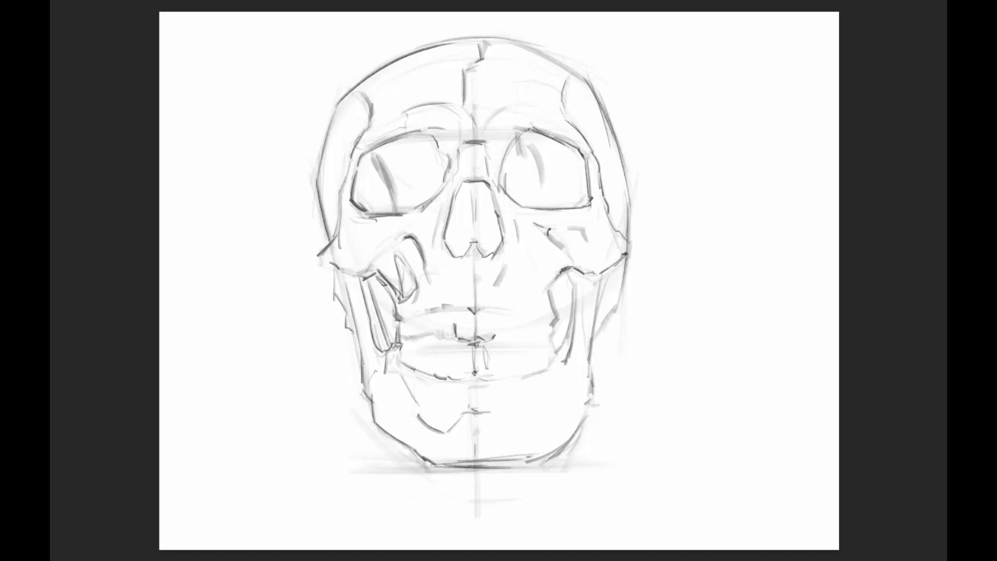
# - Add light plane marks on the left forehead, around the left cheekbone and above the upper front teeth
pyautogui.moveTo(414, 80)
pyautogui.mouseDown()
pyautogui.moveTo(408, 98)
pyautogui.moveTo(387, 83)
pyautogui.mouseUp()
pyautogui.moveTo(414, 284); pyautogui.dragTo(405, 306)
pyautogui.moveTo(449, 306)
pyautogui.mouseDown()
pyautogui.moveTo(465, 304)
pyautogui.moveTo(445, 284)
pyautogui.mouseUp()
pyautogui.moveTo(404, 236)
pyautogui.mouseDown()
pyautogui.moveTo(395, 244)
pyautogui.moveTo(404, 223)
pyautogui.mouseUp()
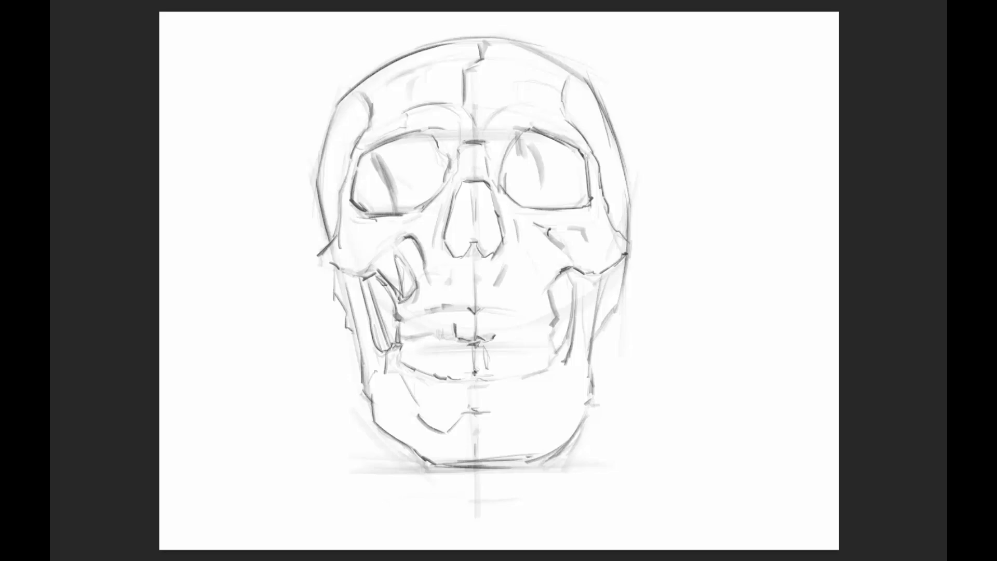
# - Mark the left temple plane and darken the right upper gum line and the upper jaw's right edge
pyautogui.moveTo(336, 179); pyautogui.dragTo(327, 205)
pyautogui.moveTo(513, 175); pyautogui.dragTo(526, 173)
pyautogui.moveTo(508, 309); pyautogui.dragTo(548, 320)
pyautogui.moveTo(551, 273); pyautogui.dragTo(544, 308)
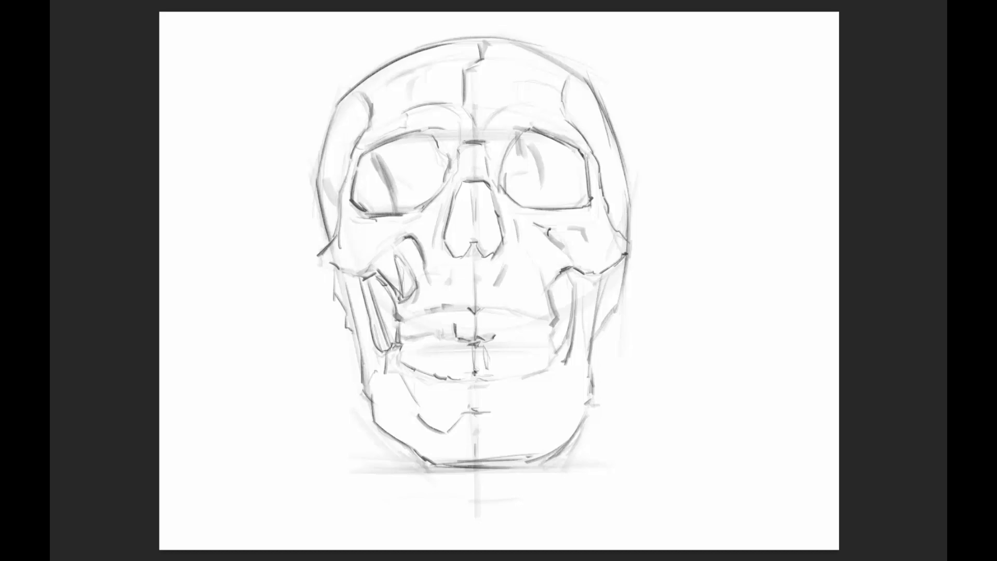
# - Add plane marks on the right temple and the chin's right side, and strengthen the left cheek arch's underside
pyautogui.moveTo(618, 189); pyautogui.dragTo(608, 206)
pyautogui.moveTo(552, 396); pyautogui.dragTo(537, 415)
pyautogui.moveTo(507, 435)
pyautogui.mouseDown()
pyautogui.moveTo(548, 421)
pyautogui.moveTo(554, 436)
pyautogui.mouseUp()
pyautogui.moveTo(444, 456); pyautogui.dragTo(540, 448)
pyautogui.hotkey('ctrl', 'z')
pyautogui.moveTo(336, 269); pyautogui.dragTo(360, 274)
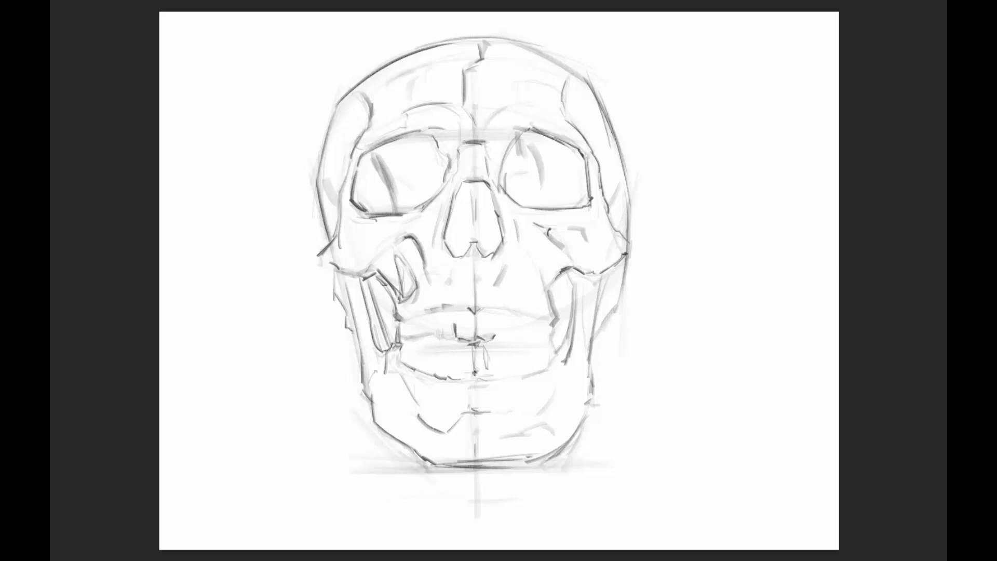
# - Reinforce the right cheekbone's underside and upper jaw corner, and extend the bite line on both sides of the centre
pyautogui.moveTo(549, 298); pyautogui.dragTo(562, 274)
pyautogui.moveTo(617, 265); pyautogui.dragTo(625, 264)
pyautogui.moveTo(624, 290); pyautogui.dragTo(594, 336)
pyautogui.moveTo(500, 337); pyautogui.dragTo(518, 340)
pyautogui.moveTo(430, 338); pyautogui.dragTo(463, 340)
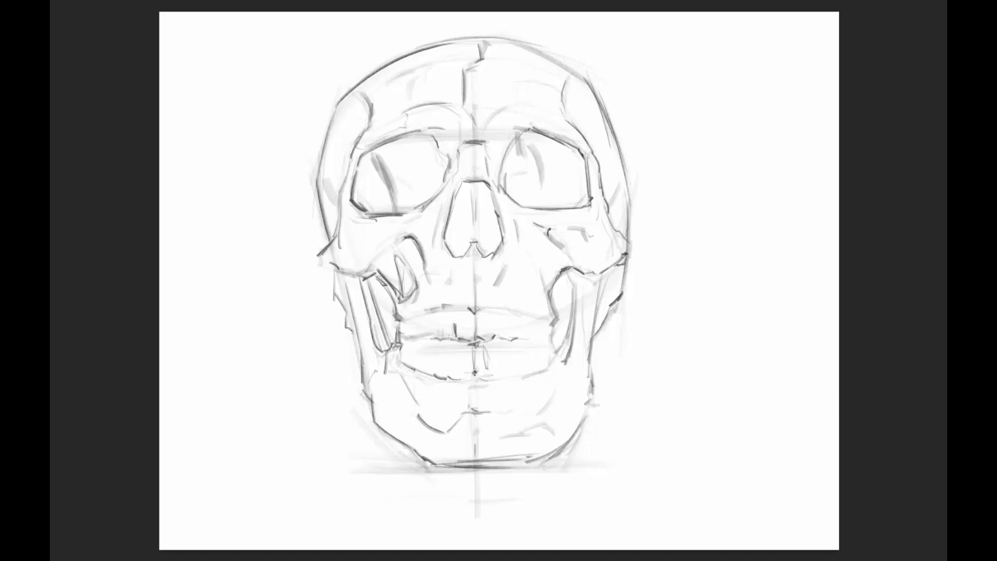
# - Darken the back teeth's left edge and the left cheek arch, and touch up the eye sockets' edges
pyautogui.moveTo(400, 333); pyautogui.dragTo(398, 347)
pyautogui.moveTo(331, 270); pyautogui.dragTo(364, 278)
pyautogui.moveTo(319, 257); pyautogui.dragTo(329, 266)
pyautogui.moveTo(364, 150); pyautogui.dragTo(391, 131)
pyautogui.moveTo(508, 181); pyautogui.dragTo(502, 195)
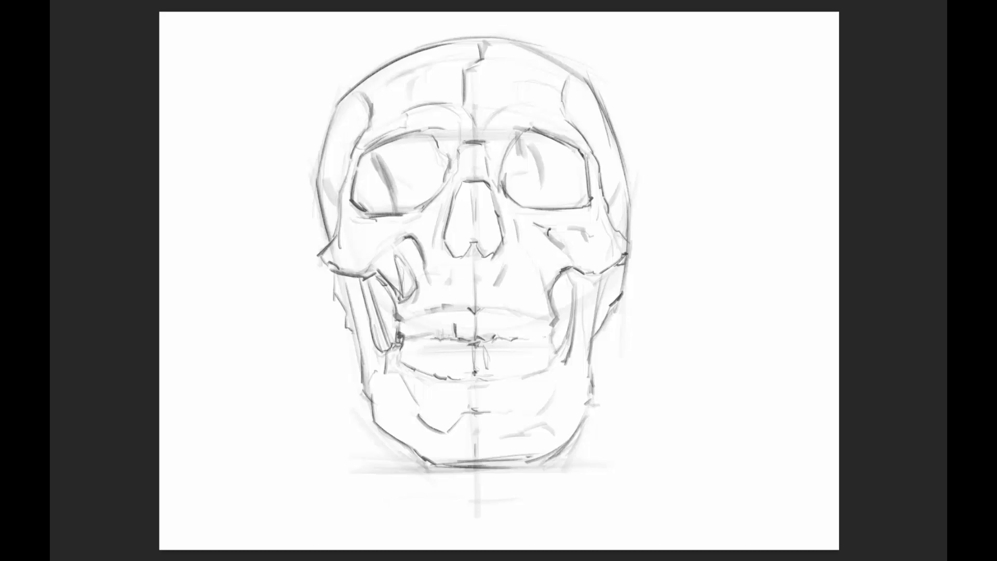
# - Strengthen the right eye socket's inner edge and lightly shade both halves of the nasal opening
pyautogui.moveTo(508, 150); pyautogui.dragTo(499, 179)
pyautogui.moveTo(499, 236); pyautogui.dragTo(486, 251)
pyautogui.hotkey('ctrl', 'z')
pyautogui.hotkey('ctrl', 'z')
pyautogui.moveTo(494, 200)
pyautogui.mouseDown()
pyautogui.moveTo(484, 242)
pyautogui.moveTo(447, 252)
pyautogui.mouseUp()
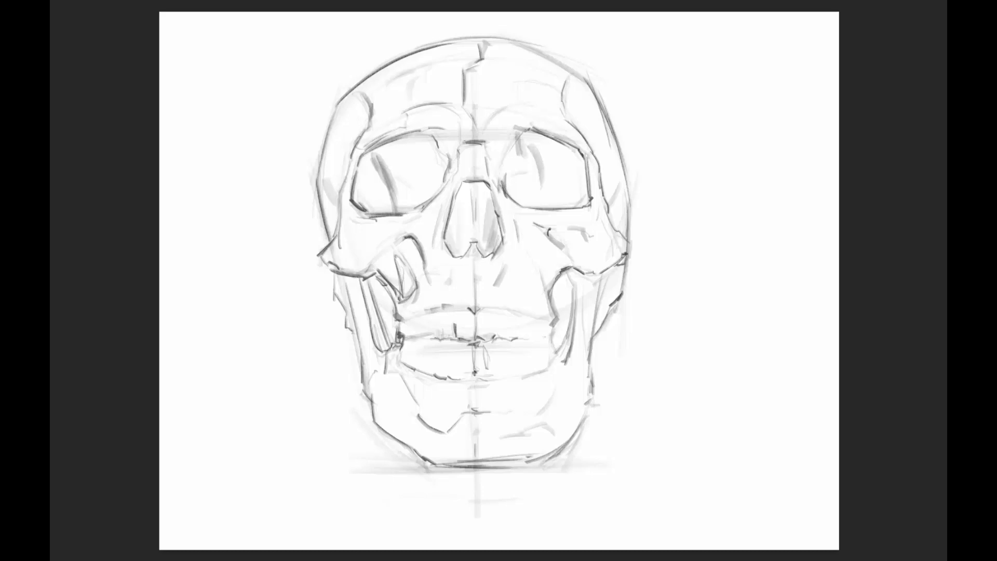
# - Deepen the nasal opening's light shading and fill both eye sockets with light, near-vertical hatching
pyautogui.moveTo(462, 219); pyautogui.dragTo(449, 251)
pyautogui.moveTo(468, 194)
pyautogui.mouseDown()
pyautogui.moveTo(457, 243)
pyautogui.moveTo(479, 208)
pyautogui.mouseUp()
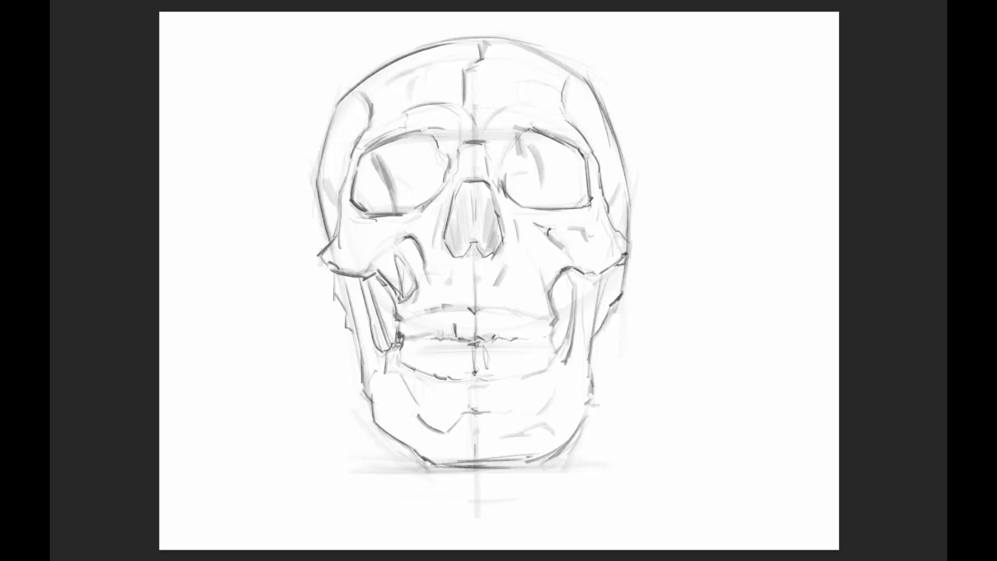
pyautogui.moveTo(382, 149); pyautogui.dragTo(415, 208)
pyautogui.moveTo(418, 136); pyautogui.dragTo(435, 194)
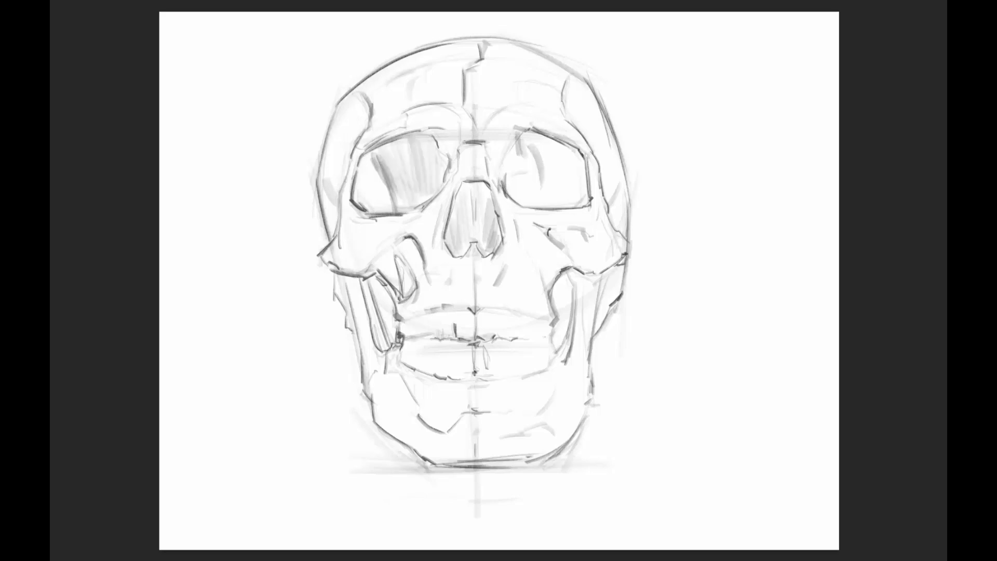
pyautogui.moveTo(532, 134); pyautogui.dragTo(551, 201)
pyautogui.moveTo(548, 142); pyautogui.dragTo(556, 204)
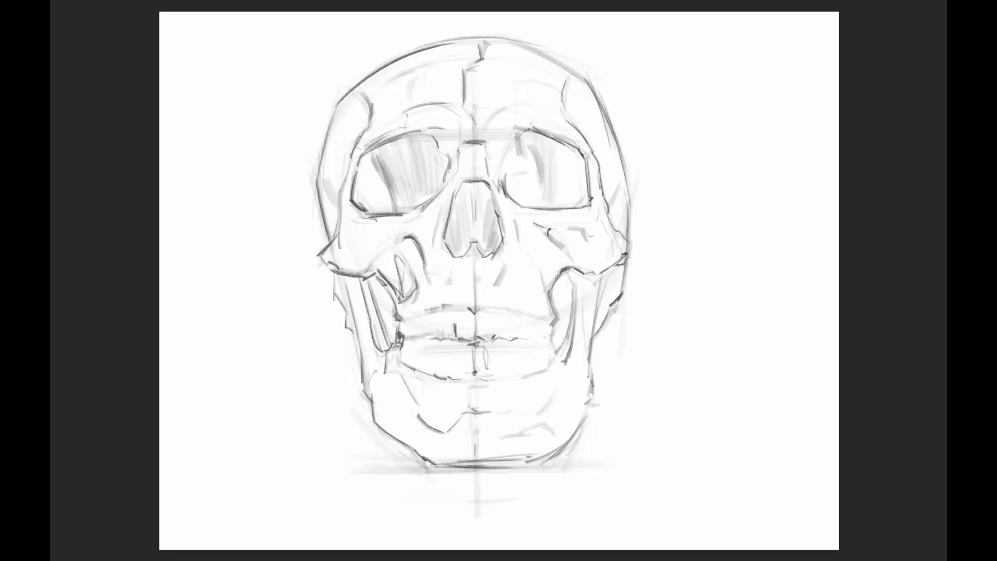
pyautogui.moveTo(561, 150); pyautogui.dragTo(569, 210)
pyautogui.moveTo(573, 152); pyautogui.dragTo(581, 217)
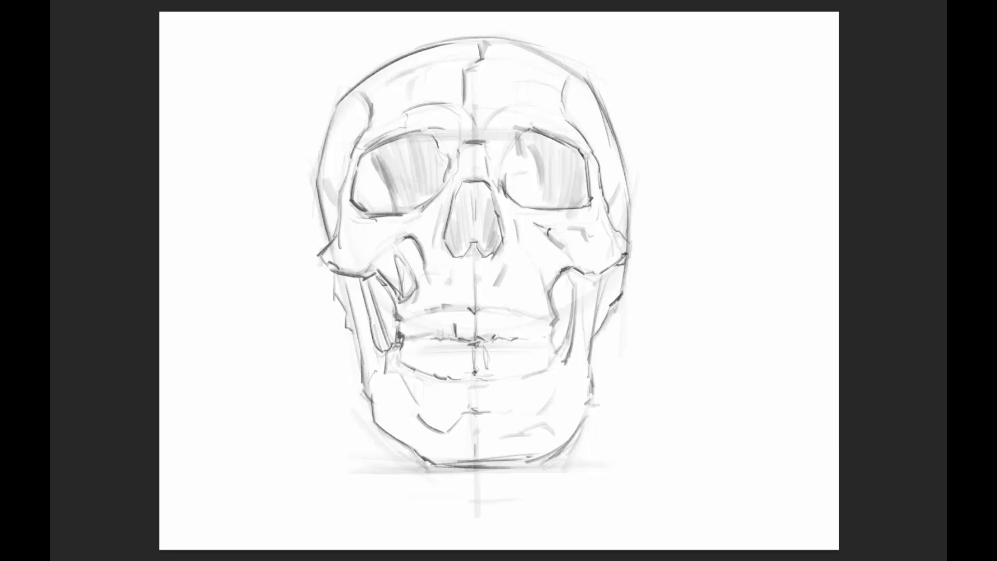
# - Touch up the right cheek hollow, hatch the chin area below the lower front teeth, and check the line work without the construction sketch
pyautogui.moveTo(561, 285); pyautogui.dragTo(557, 318)
pyautogui.moveTo(471, 396)
pyautogui.mouseDown()
pyautogui.moveTo(470, 406)
pyautogui.moveTo(479, 387)
pyautogui.moveTo(500, 408)
pyautogui.mouseUp()
pyautogui.hotkey('ctrl', ',')
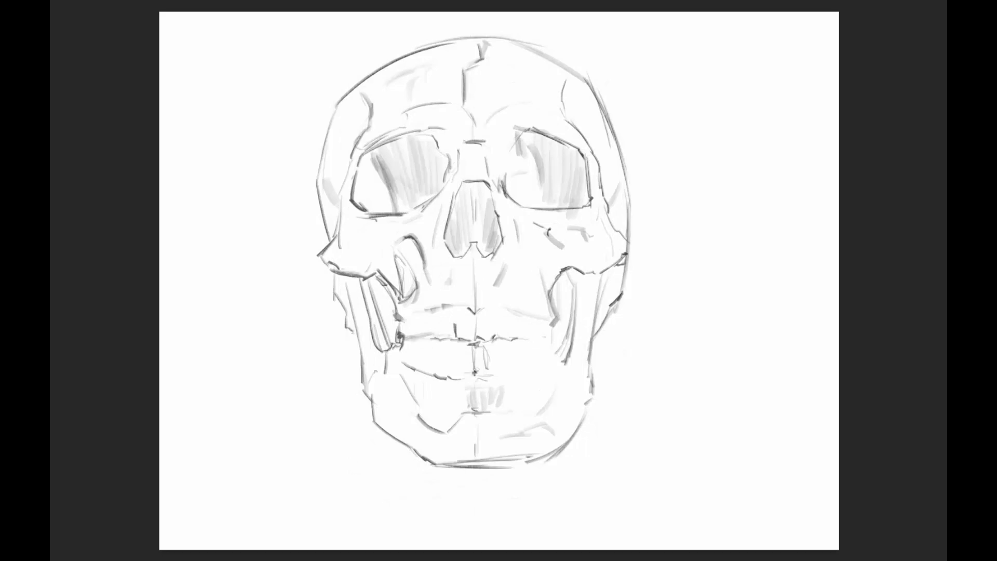
pyautogui.hotkey('ctrl', ',')
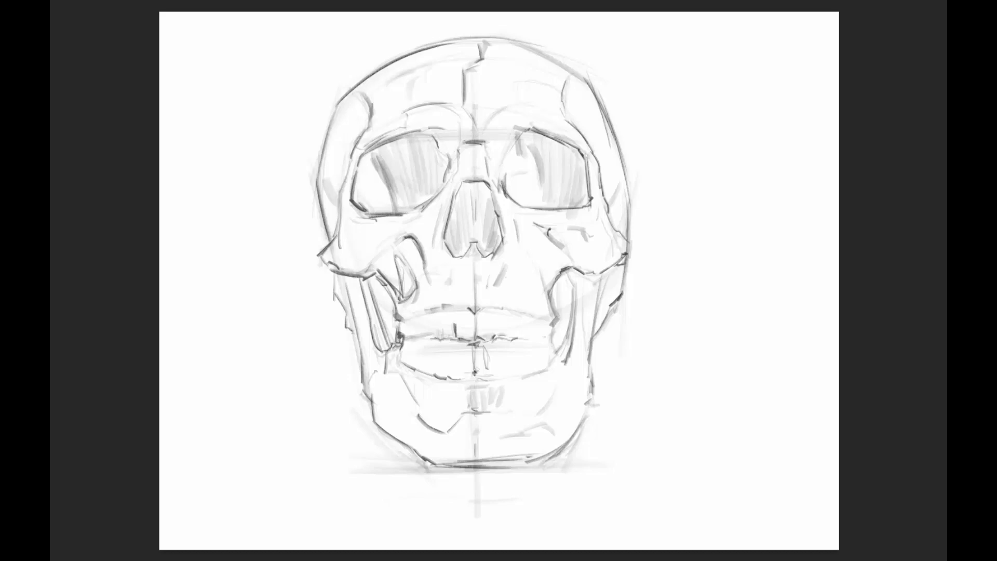
# - Darken the right cheek hollow's edges, add a small notch under the right cheekbone, and strengthen the right jaw's outer contour
pyautogui.moveTo(550, 296)
pyautogui.mouseDown()
pyautogui.moveTo(551, 342)
pyautogui.moveTo(555, 328)
pyautogui.mouseUp()
pyautogui.moveTo(575, 273); pyautogui.dragTo(571, 316)
pyautogui.moveTo(591, 279); pyautogui.dragTo(587, 286)
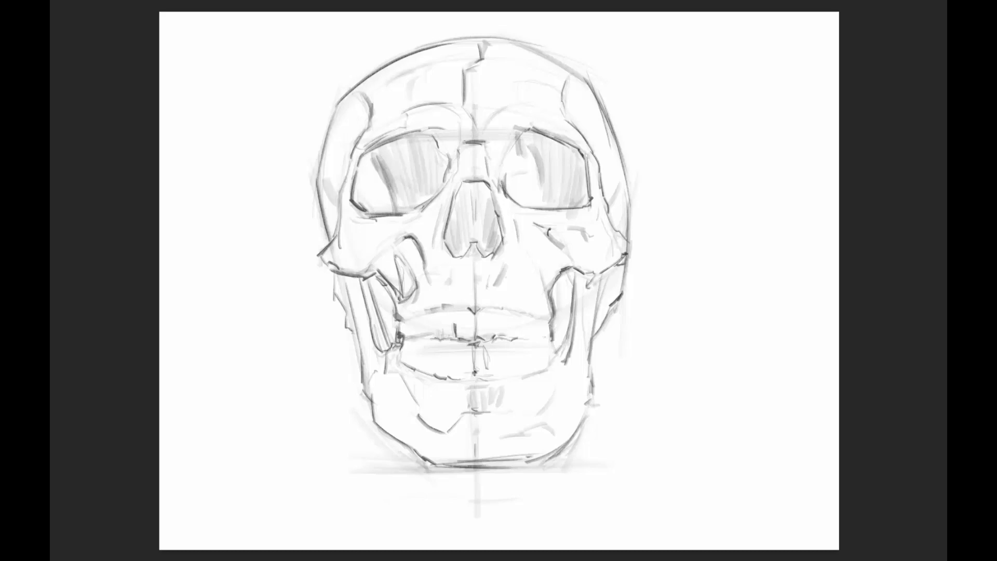
pyautogui.moveTo(592, 345); pyautogui.dragTo(588, 387)
# - Darken the bite line just left of centre and reinforce the left jaw contour down to the chin corner
pyautogui.moveTo(453, 343)
pyautogui.mouseDown()
pyautogui.moveTo(465, 339)
pyautogui.moveTo(455, 343)
pyautogui.mouseUp()
pyautogui.hotkey('ctrl', 'z')
pyautogui.moveTo(375, 394)
pyautogui.mouseDown()
pyautogui.moveTo(391, 431)
pyautogui.moveTo(444, 466)
pyautogui.mouseUp()
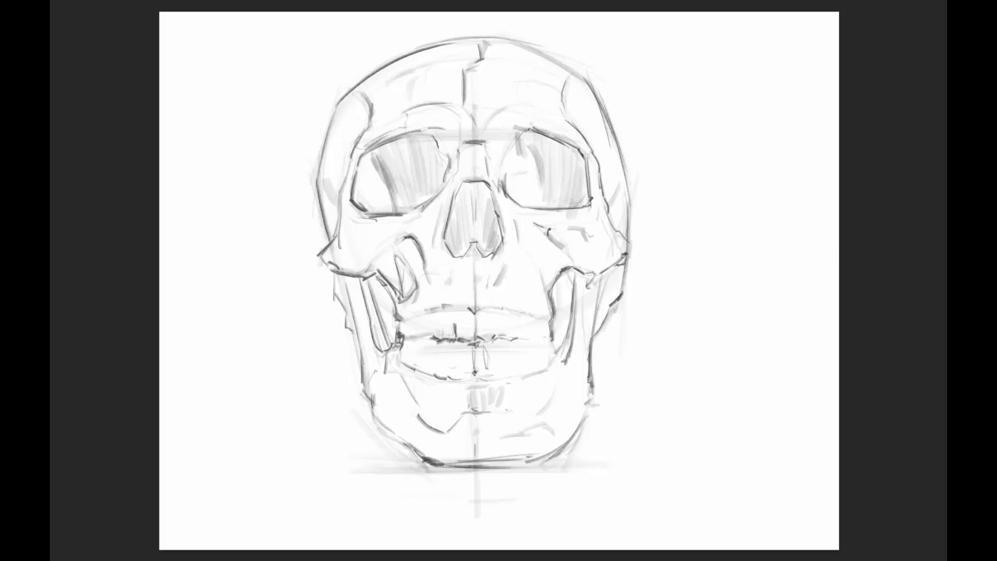
# - Reinforce the right temple curve and cranium edge, the left cheekbone's underside, and the right eye socket's lower outer corner
pyautogui.moveTo(619, 169); pyautogui.dragTo(610, 199)
pyautogui.moveTo(604, 103); pyautogui.dragTo(621, 147)
pyautogui.moveTo(354, 275); pyautogui.dragTo(374, 273)
pyautogui.moveTo(588, 198); pyautogui.dragTo(578, 210)
# - Add plane lines on the right cheek and across the chin, and darken the chin's bottom contour
pyautogui.moveTo(534, 236); pyautogui.dragTo(545, 270)
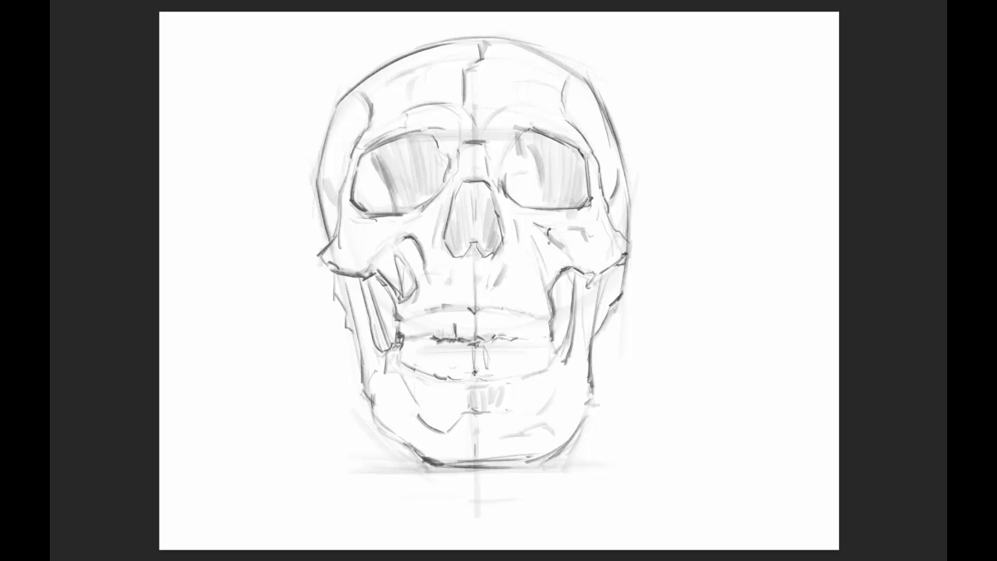
pyautogui.moveTo(514, 219); pyautogui.dragTo(533, 234)
pyautogui.moveTo(521, 372)
pyautogui.mouseDown()
pyautogui.moveTo(546, 360)
pyautogui.moveTo(551, 401)
pyautogui.moveTo(490, 447)
pyautogui.moveTo(499, 439)
pyautogui.mouseUp()
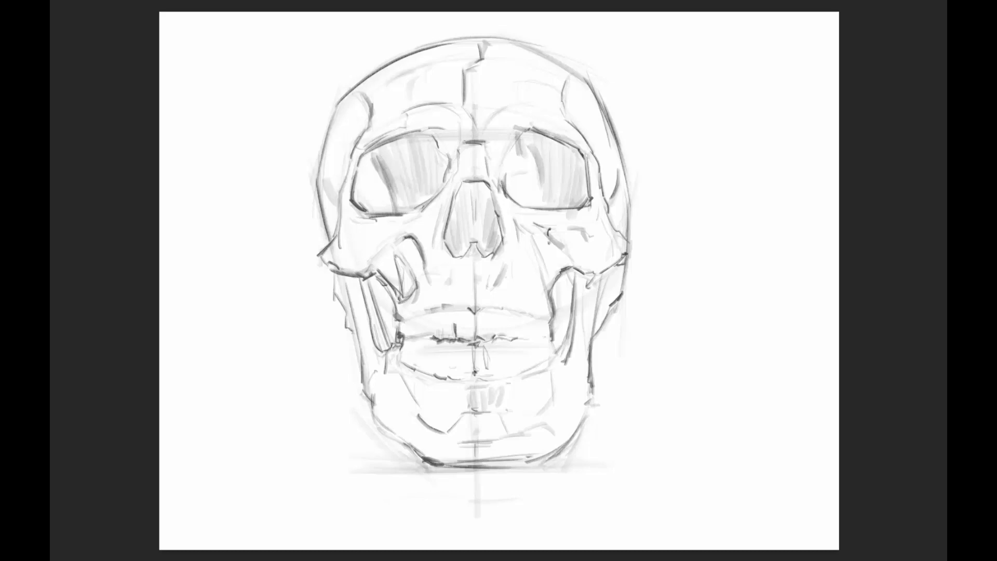
pyautogui.moveTo(456, 463); pyautogui.dragTo(539, 466)
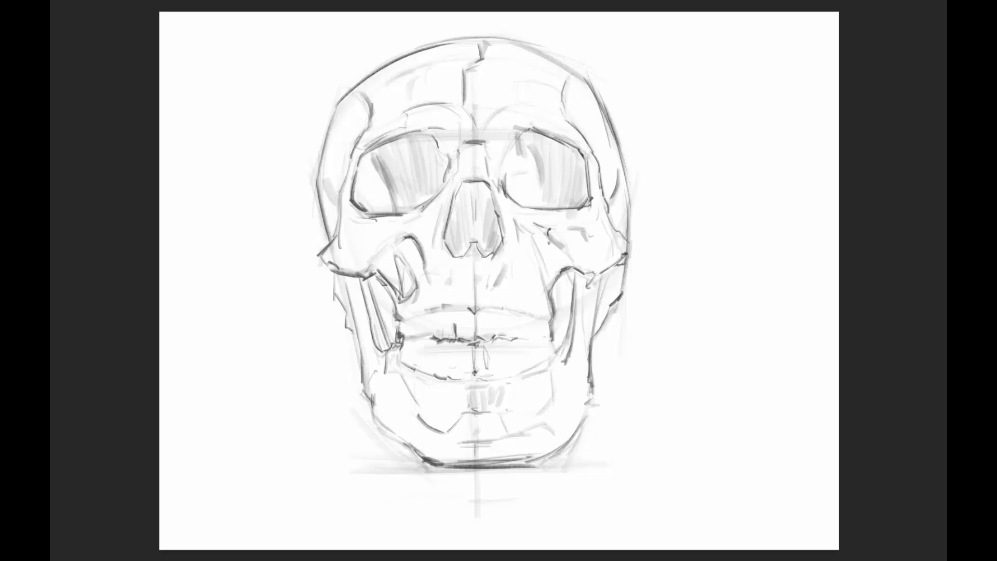
# - Add plane marks on the left forehead and inner brow, and darken the nasal opening's top and both temple curves
pyautogui.moveTo(415, 75); pyautogui.dragTo(412, 89)
pyautogui.moveTo(572, 82); pyautogui.dragTo(562, 112)
pyautogui.hotkey('ctrl', 'z')
pyautogui.moveTo(462, 190)
pyautogui.mouseDown()
pyautogui.moveTo(457, 212)
pyautogui.moveTo(481, 182)
pyautogui.mouseUp()
pyautogui.moveTo(460, 129); pyautogui.dragTo(444, 143)
pyautogui.moveTo(353, 174)
pyautogui.mouseDown()
pyautogui.moveTo(327, 190)
pyautogui.moveTo(336, 203)
pyautogui.mouseUp()
pyautogui.moveTo(622, 169); pyautogui.dragTo(612, 202)
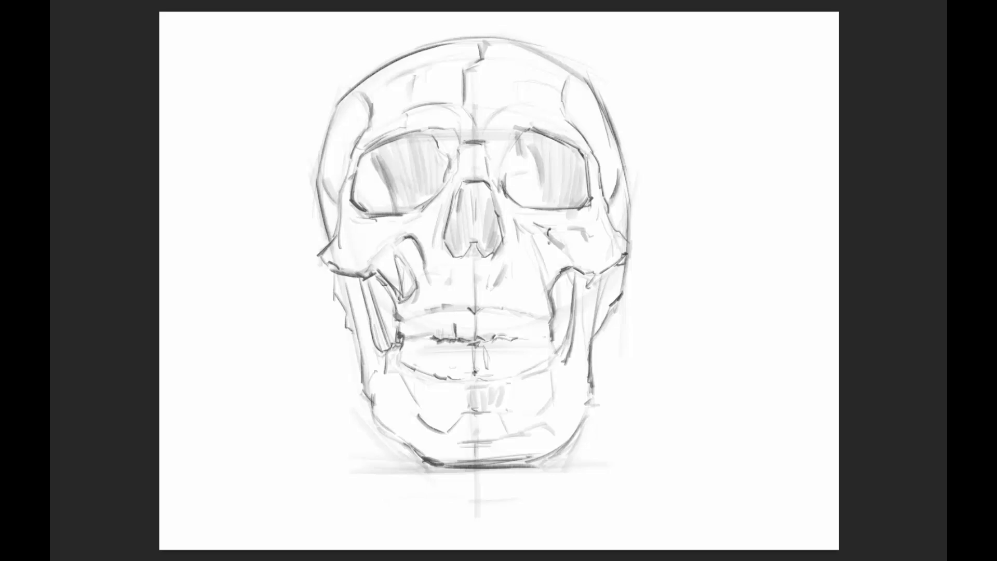
# - Mark tooth divisions in the lower row, extend the dark bite line to the left back teeth, and touch up the right cheek hollow
pyautogui.moveTo(572, 277)
pyautogui.mouseDown()
pyautogui.moveTo(570, 298)
pyautogui.moveTo(562, 289)
pyautogui.moveTo(570, 313)
pyautogui.mouseUp()
pyautogui.moveTo(456, 410); pyautogui.dragTo(468, 409)
pyautogui.moveTo(441, 349); pyautogui.dragTo(437, 372)
pyautogui.moveTo(536, 343); pyautogui.dragTo(531, 367)
pyautogui.moveTo(430, 340)
pyautogui.mouseDown()
pyautogui.moveTo(411, 341)
pyautogui.moveTo(402, 318)
pyautogui.mouseUp()
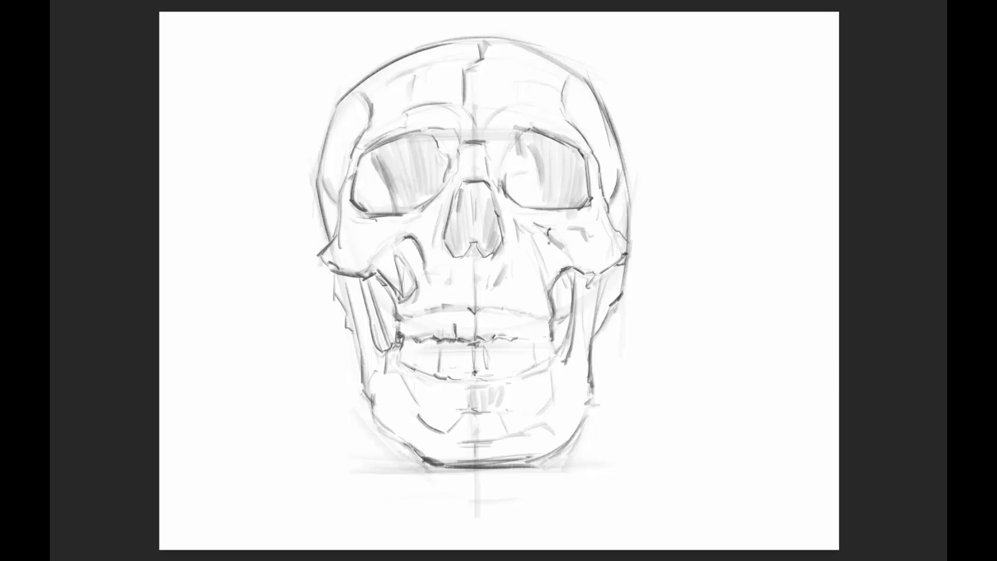
# - Shade the small triangular hollow under the left cheekbone and add short plane marks on the upper jaw below the nose
pyautogui.moveTo(457, 273)
pyautogui.mouseDown()
pyautogui.moveTo(447, 279)
pyautogui.moveTo(456, 287)
pyautogui.moveTo(414, 278)
pyautogui.moveTo(401, 294)
pyautogui.mouseUp()
pyautogui.hotkey('ctrl', 'z')
pyautogui.moveTo(398, 243); pyautogui.dragTo(414, 235)
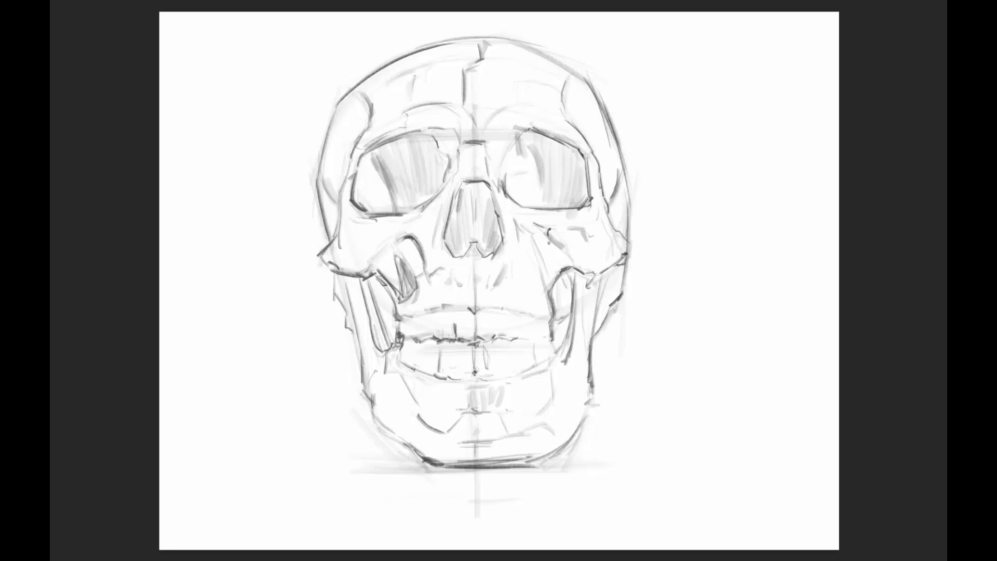
# - Add plane lines on the left cheekbone, right upper jaw and right forehead, and touch up the left temple, right eye socket and cranium top
pyautogui.moveTo(348, 243)
pyautogui.mouseDown()
pyautogui.moveTo(361, 237)
pyautogui.moveTo(360, 219)
pyautogui.moveTo(382, 223)
pyautogui.mouseUp()
pyautogui.moveTo(332, 183); pyautogui.dragTo(322, 200)
pyautogui.moveTo(515, 263)
pyautogui.mouseDown()
pyautogui.moveTo(509, 281)
pyautogui.moveTo(541, 316)
pyautogui.mouseUp()
pyautogui.moveTo(529, 180); pyautogui.dragTo(516, 200)
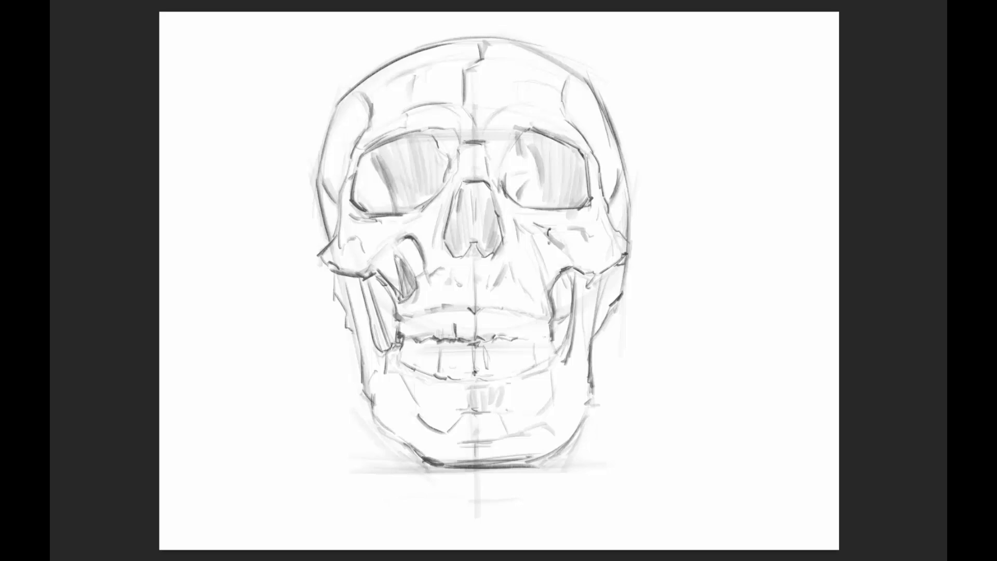
pyautogui.moveTo(508, 92)
pyautogui.mouseDown()
pyautogui.moveTo(537, 79)
pyautogui.moveTo(556, 93)
pyautogui.mouseUp()
pyautogui.moveTo(435, 44); pyautogui.dragTo(501, 38)
pyautogui.moveTo(579, 352); pyautogui.dragTo(575, 411)
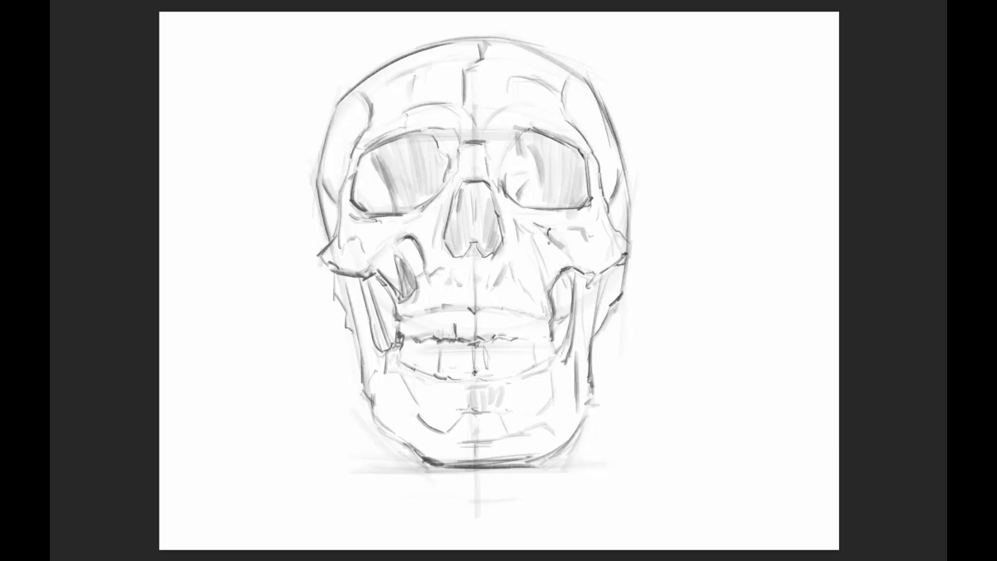
pyautogui.hotkey('ctrl', 'z')
pyautogui.hotkey('ctrl', 'z')
# - Shade the hollows between the teeth and the jaw branches on both sides with dark hatching, darkest beside the right back teeth
pyautogui.moveTo(584, 383); pyautogui.dragTo(582, 406)
pyautogui.moveTo(568, 308); pyautogui.dragTo(558, 343)
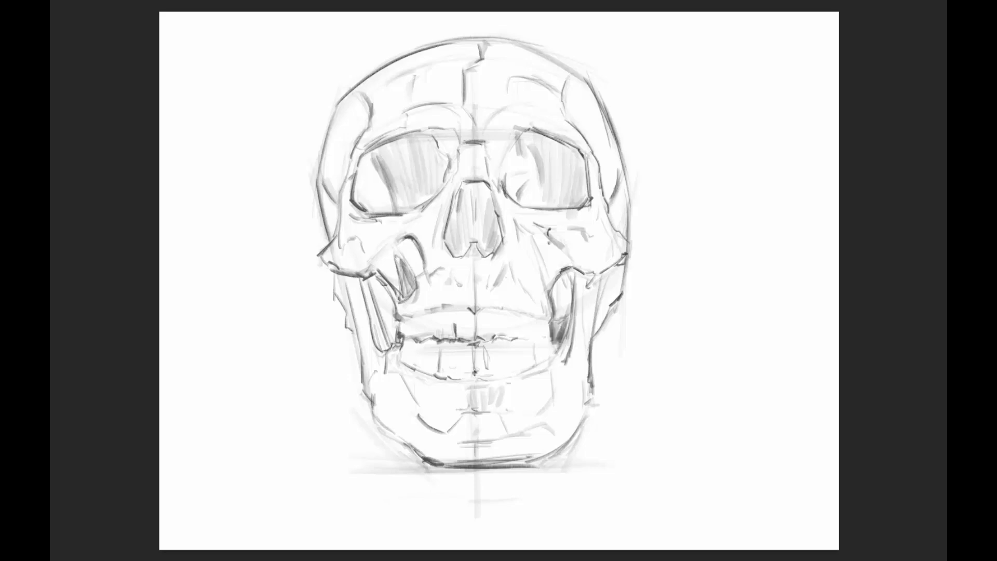
pyautogui.moveTo(567, 304); pyautogui.dragTo(556, 342)
pyautogui.moveTo(569, 283)
pyautogui.mouseDown()
pyautogui.moveTo(560, 332)
pyautogui.moveTo(553, 325)
pyautogui.mouseUp()
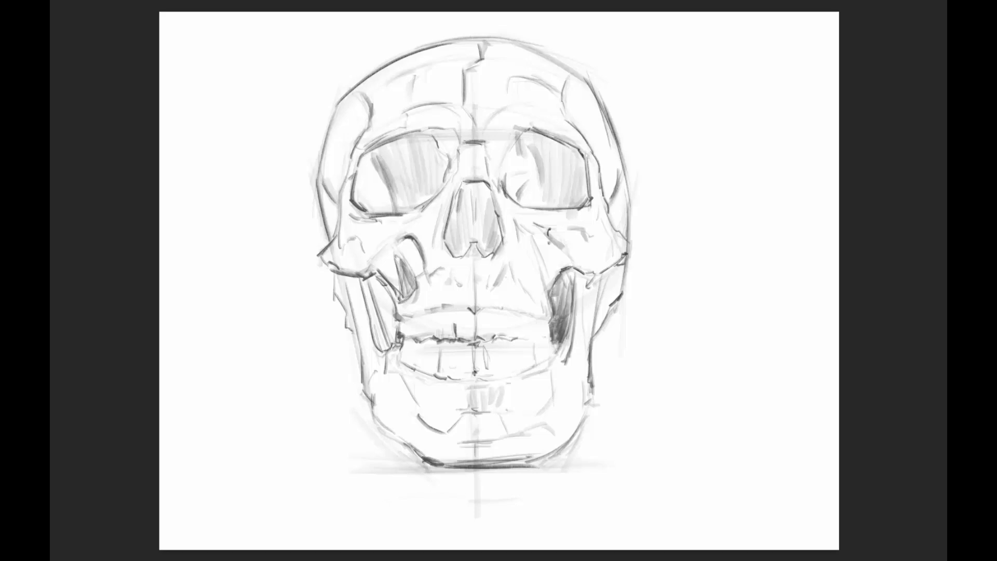
pyautogui.moveTo(396, 318); pyautogui.dragTo(391, 341)
pyautogui.moveTo(378, 280); pyautogui.dragTo(393, 350)
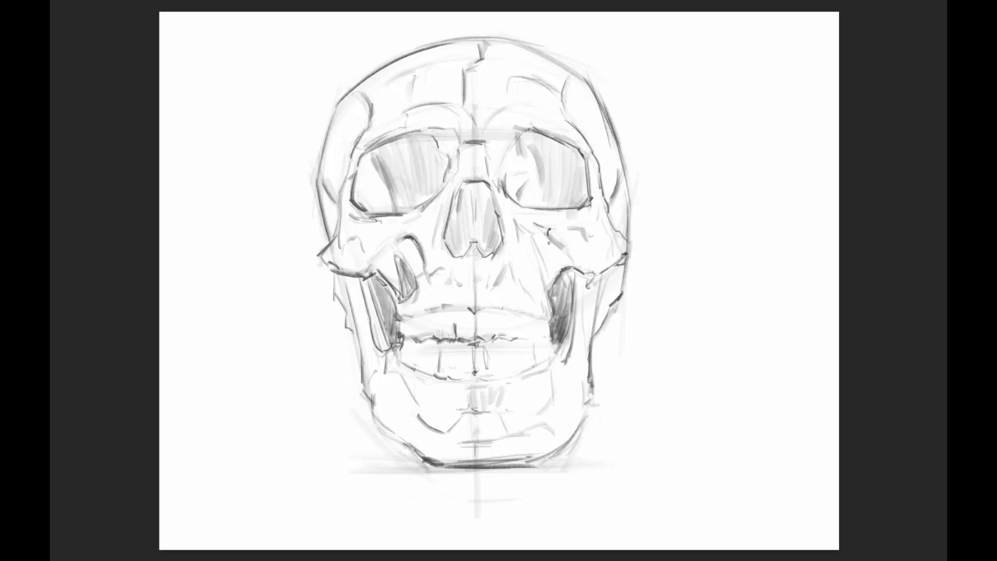
# - Reinforce the right cheekbone's underside, left cheek arch and left eye socket, and add the right upper tooth divisions with a darker bite line
pyautogui.moveTo(598, 274)
pyautogui.mouseDown()
pyautogui.moveTo(586, 283)
pyautogui.moveTo(596, 316)
pyautogui.mouseUp()
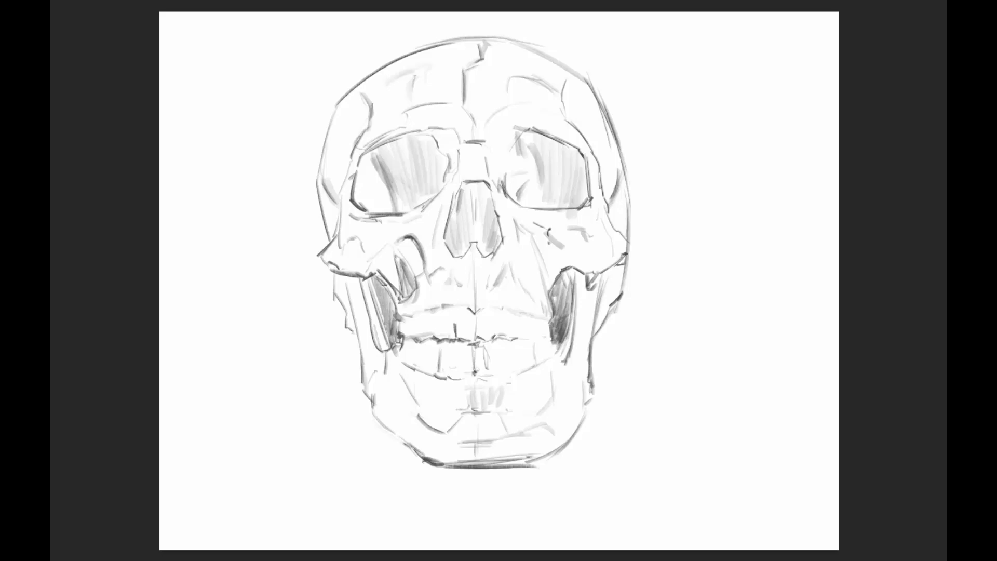
pyautogui.moveTo(323, 259); pyautogui.dragTo(340, 270)
pyautogui.moveTo(361, 165); pyautogui.dragTo(392, 141)
pyautogui.moveTo(476, 338)
pyautogui.mouseDown()
pyautogui.moveTo(531, 338)
pyautogui.moveTo(549, 322)
pyautogui.mouseUp()
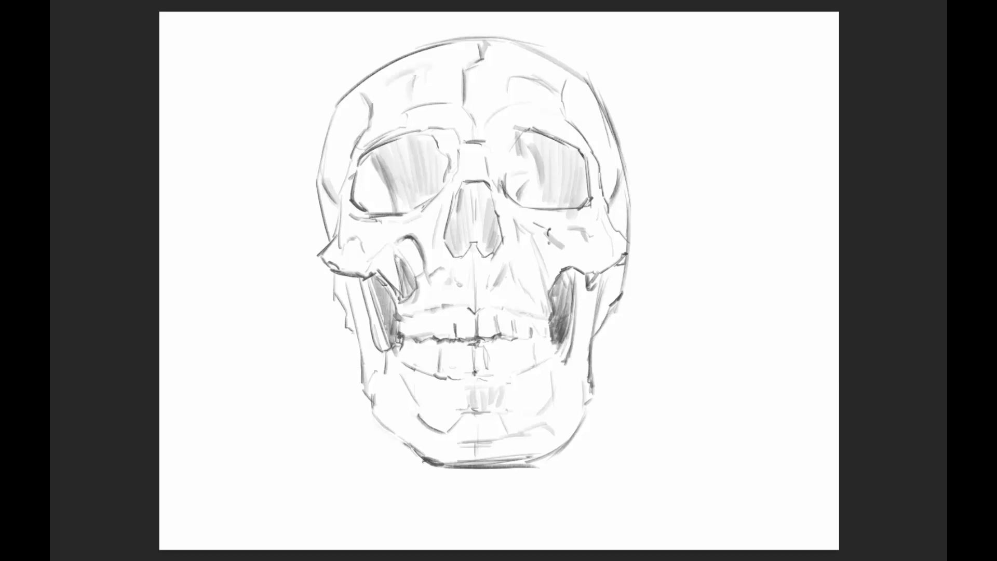
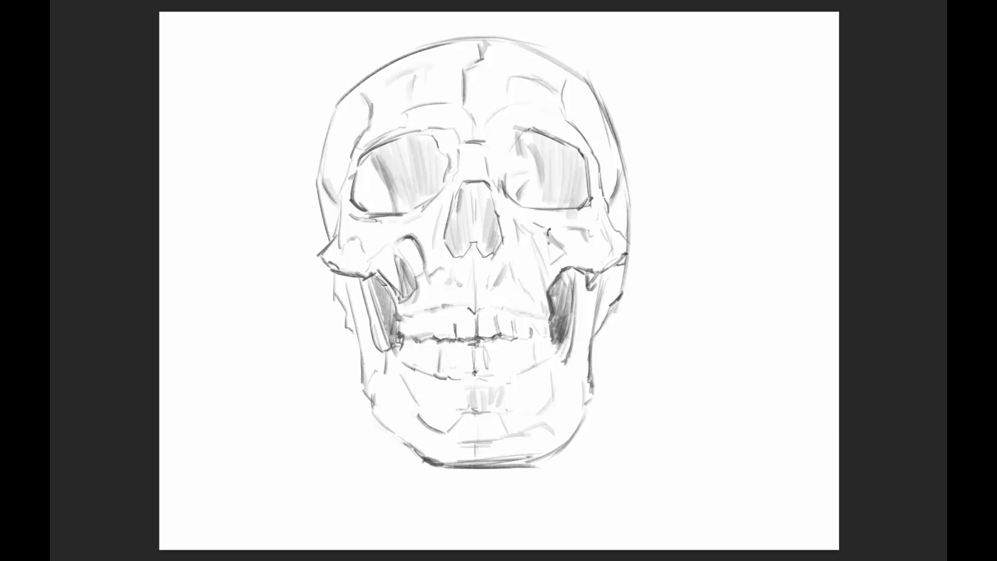
# - Sharpen the right cheekbone's outer corner and define the right temple line from the forehead down beside the eye socket
pyautogui.moveTo(611, 269); pyautogui.dragTo(625, 261)
pyautogui.moveTo(606, 203); pyautogui.dragTo(625, 237)
pyautogui.moveTo(599, 169); pyautogui.dragTo(600, 186)
pyautogui.moveTo(563, 90); pyautogui.dragTo(564, 118)
pyautogui.moveTo(568, 81); pyautogui.dragTo(584, 103)
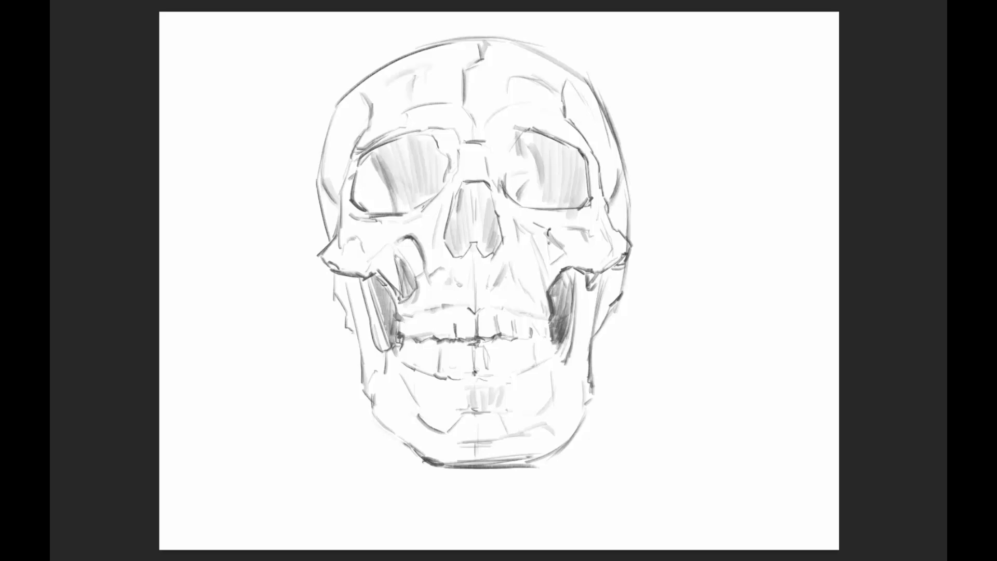
# - Darken the undersides of both cheekbones with hatching and shade the lower corners of the nasal opening
pyautogui.moveTo(331, 241); pyautogui.dragTo(327, 267)
pyautogui.moveTo(338, 276)
pyautogui.mouseDown()
pyautogui.moveTo(357, 289)
pyautogui.moveTo(343, 273)
pyautogui.mouseUp()
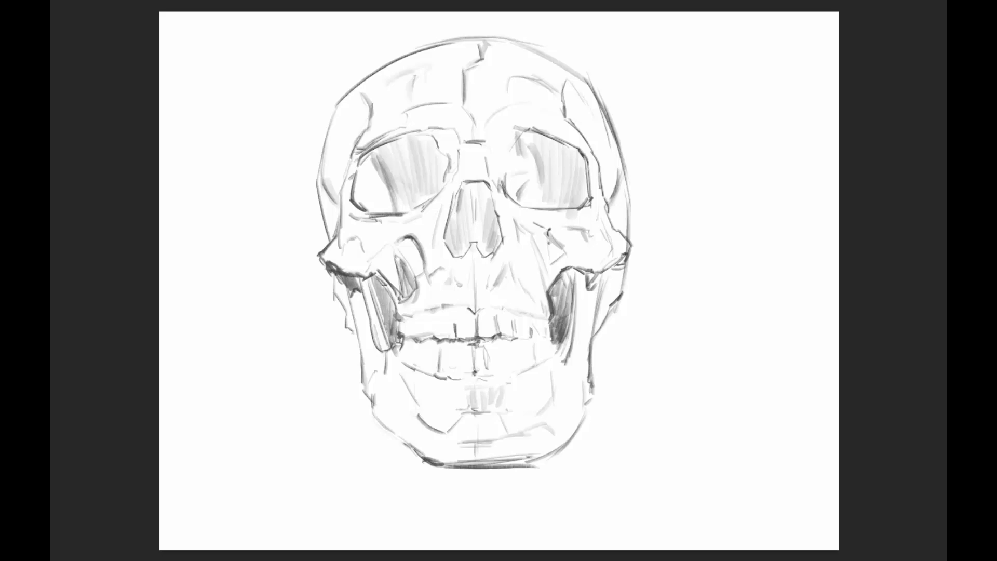
pyautogui.moveTo(570, 268); pyautogui.dragTo(594, 278)
pyautogui.moveTo(630, 256)
pyautogui.mouseDown()
pyautogui.moveTo(611, 270)
pyautogui.moveTo(615, 301)
pyautogui.mouseUp()
pyautogui.moveTo(449, 271); pyautogui.dragTo(464, 290)
pyautogui.moveTo(483, 231)
pyautogui.mouseDown()
pyautogui.moveTo(485, 256)
pyautogui.moveTo(449, 256)
pyautogui.mouseUp()
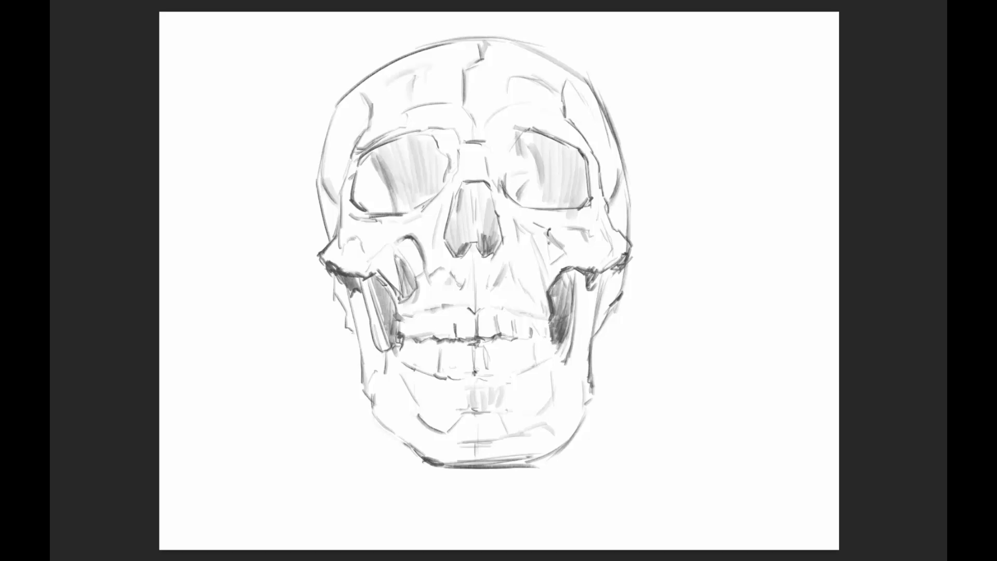
# - Extend the dark curved line inside the left eye socket and add small plane marks on the brow above the right socket
pyautogui.moveTo(381, 157); pyautogui.dragTo(403, 212)
pyautogui.moveTo(528, 133)
pyautogui.mouseDown()
pyautogui.moveTo(523, 150)
pyautogui.moveTo(526, 132)
pyautogui.moveTo(474, 139)
pyautogui.mouseUp()
pyautogui.moveTo(492, 105)
pyautogui.mouseDown()
pyautogui.moveTo(518, 98)
pyautogui.moveTo(529, 127)
pyautogui.mouseUp()
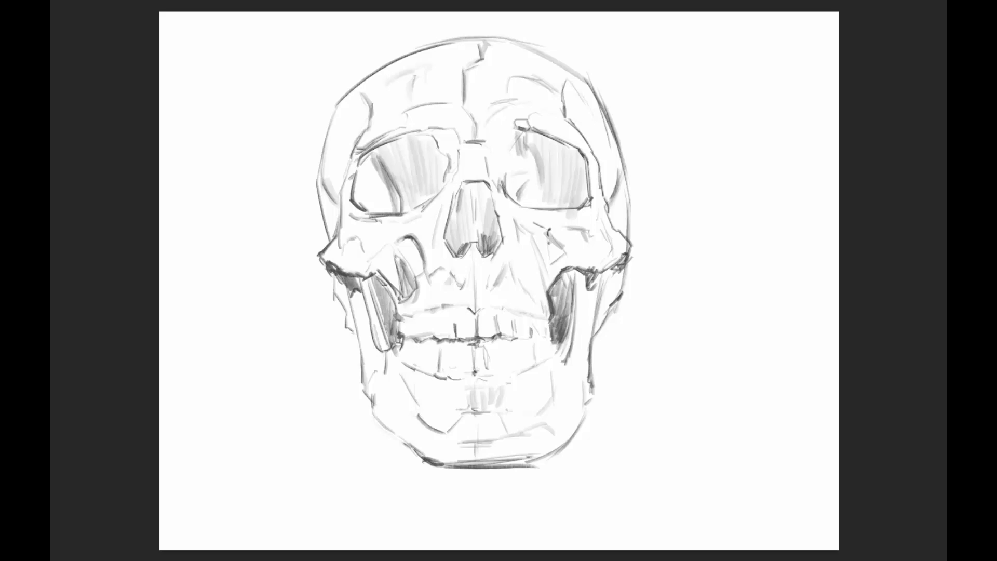
pyautogui.moveTo(538, 81); pyautogui.dragTo(555, 89)
pyautogui.moveTo(430, 44)
pyautogui.mouseDown()
pyautogui.moveTo(496, 38)
pyautogui.moveTo(485, 40)
pyautogui.mouseUp()
# - Draw the left upper gum line, the left upper and lower tooth divisions, and a plane line on the left side of the chin
pyautogui.moveTo(453, 310); pyautogui.dragTo(470, 305)
pyautogui.moveTo(417, 319); pyautogui.dragTo(438, 338)
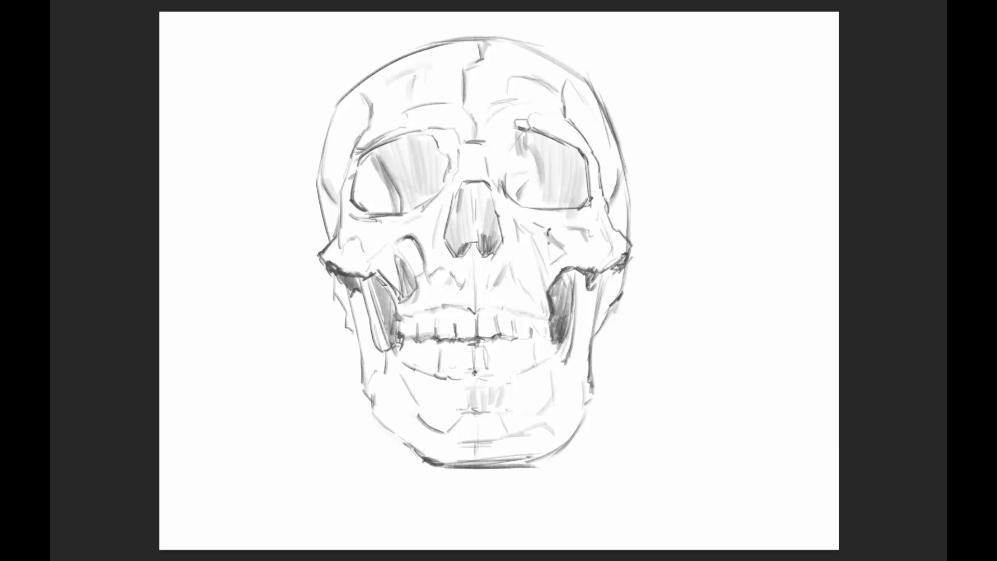
pyautogui.moveTo(449, 347)
pyautogui.mouseDown()
pyautogui.moveTo(452, 365)
pyautogui.moveTo(429, 364)
pyautogui.mouseUp()
pyautogui.moveTo(461, 420); pyautogui.dragTo(439, 441)
# - Darken the outer jaw contour on both sides, from the jaw angles down to the corners of the chin
pyautogui.moveTo(372, 395)
pyautogui.mouseDown()
pyautogui.moveTo(377, 418)
pyautogui.moveTo(413, 446)
pyautogui.mouseUp()
pyautogui.moveTo(363, 363); pyautogui.dragTo(369, 398)
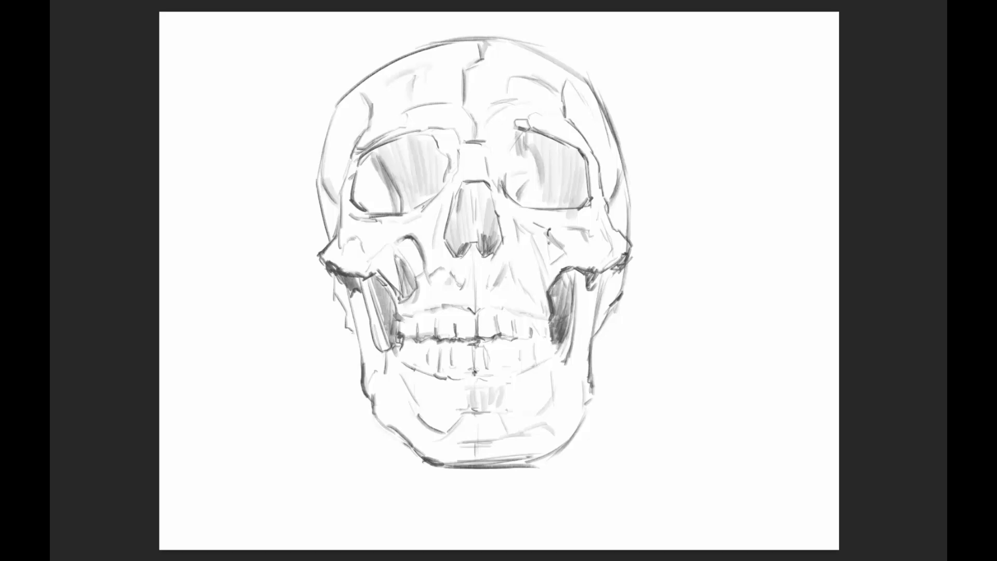
pyautogui.moveTo(523, 463); pyautogui.dragTo(536, 458)
pyautogui.moveTo(583, 414); pyautogui.dragTo(564, 442)
pyautogui.moveTo(593, 393); pyautogui.dragTo(585, 400)
# - Add short angular plane marks to the left cheekbone and reinforce the lower rim of the left eye socket
pyautogui.moveTo(397, 300); pyautogui.dragTo(395, 316)
pyautogui.moveTo(350, 214); pyautogui.dragTo(366, 220)
pyautogui.moveTo(351, 240)
pyautogui.mouseDown()
pyautogui.moveTo(363, 249)
pyautogui.moveTo(342, 254)
pyautogui.mouseUp()
pyautogui.moveTo(385, 227); pyautogui.dragTo(371, 249)
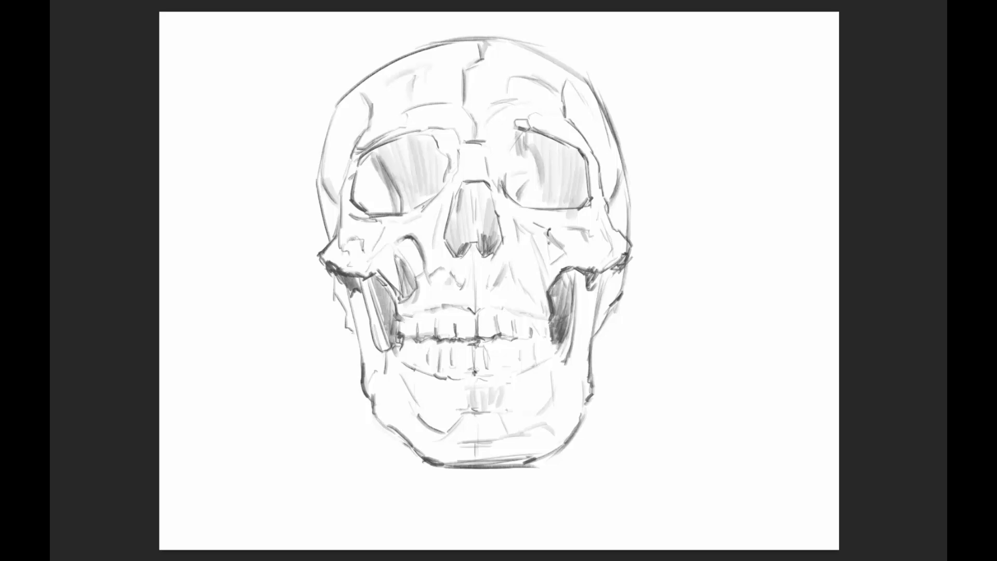
pyautogui.moveTo(404, 215)
pyautogui.mouseDown()
pyautogui.moveTo(398, 222)
pyautogui.moveTo(434, 249)
pyautogui.mouseUp()
# - Darken the left and top edges of the nasal opening and outline the nasal bridge between the eye sockets
pyautogui.moveTo(459, 188); pyautogui.dragTo(449, 232)
pyautogui.moveTo(460, 193); pyautogui.dragTo(450, 234)
pyautogui.moveTo(483, 179); pyautogui.dragTo(452, 215)
pyautogui.moveTo(464, 139)
pyautogui.mouseDown()
pyautogui.moveTo(477, 137)
pyautogui.moveTo(457, 159)
pyautogui.moveTo(494, 158)
pyautogui.mouseUp()
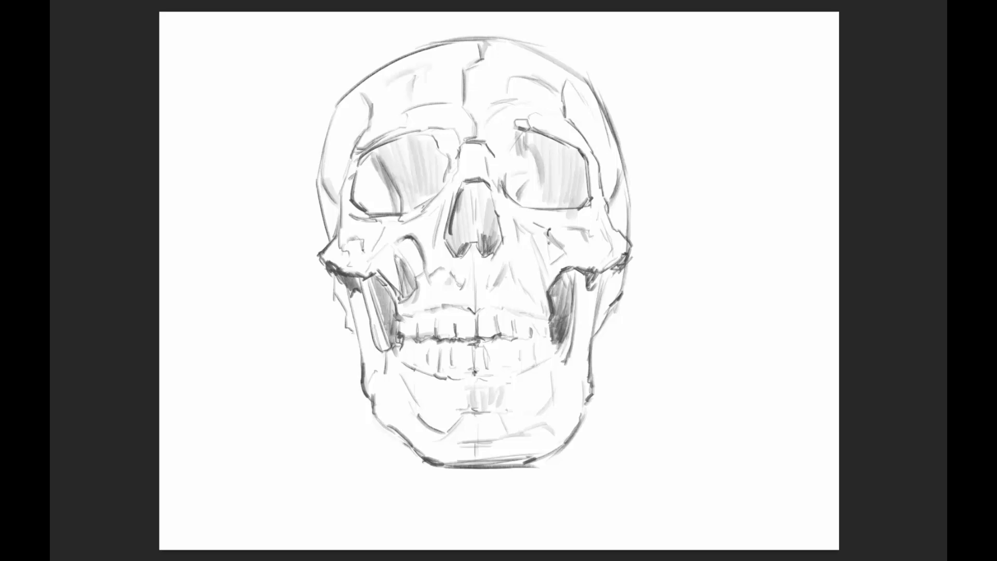
# - Add plane marks to the brow above the right eye socket and hatch the left temple beside the socket
pyautogui.moveTo(522, 130)
pyautogui.mouseDown()
pyautogui.moveTo(509, 143)
pyautogui.moveTo(484, 129)
pyautogui.moveTo(514, 123)
pyautogui.mouseUp()
pyautogui.moveTo(505, 89); pyautogui.dragTo(487, 110)
pyautogui.moveTo(350, 158); pyautogui.dragTo(336, 186)
pyautogui.moveTo(366, 126); pyautogui.dragTo(348, 148)
pyautogui.moveTo(365, 120)
pyautogui.mouseDown()
pyautogui.moveTo(352, 140)
pyautogui.moveTo(346, 134)
pyautogui.mouseUp()
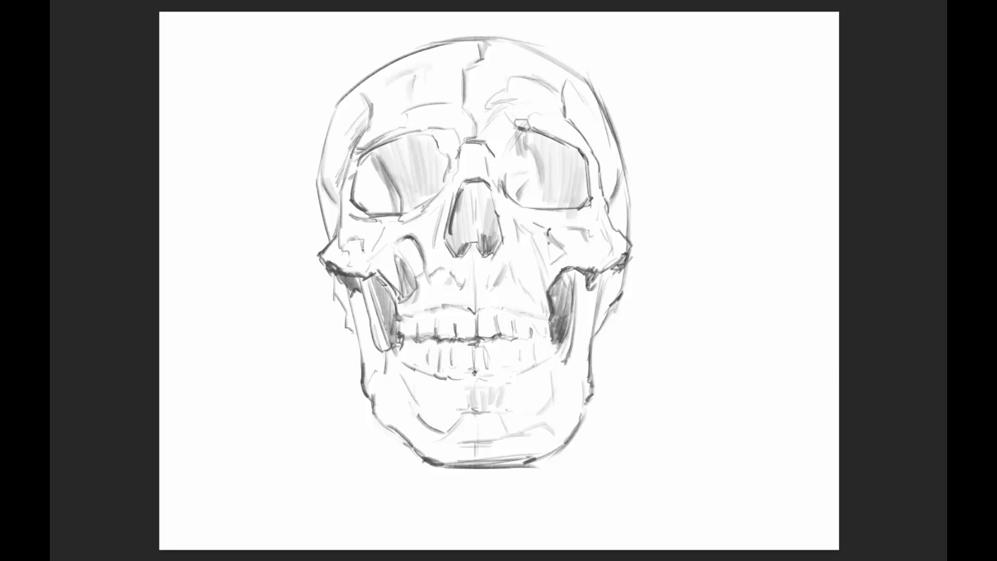
# - Shade the left socket's lower inner corner and outline the tapered hollow below the lower front teeth with a short mark beside it
pyautogui.moveTo(418, 204); pyautogui.dragTo(406, 211)
pyautogui.moveTo(457, 373)
pyautogui.mouseDown()
pyautogui.moveTo(471, 368)
pyautogui.moveTo(467, 395)
pyautogui.mouseUp()
pyautogui.moveTo(462, 386)
pyautogui.mouseDown()
pyautogui.moveTo(474, 400)
pyautogui.moveTo(501, 397)
pyautogui.mouseUp()
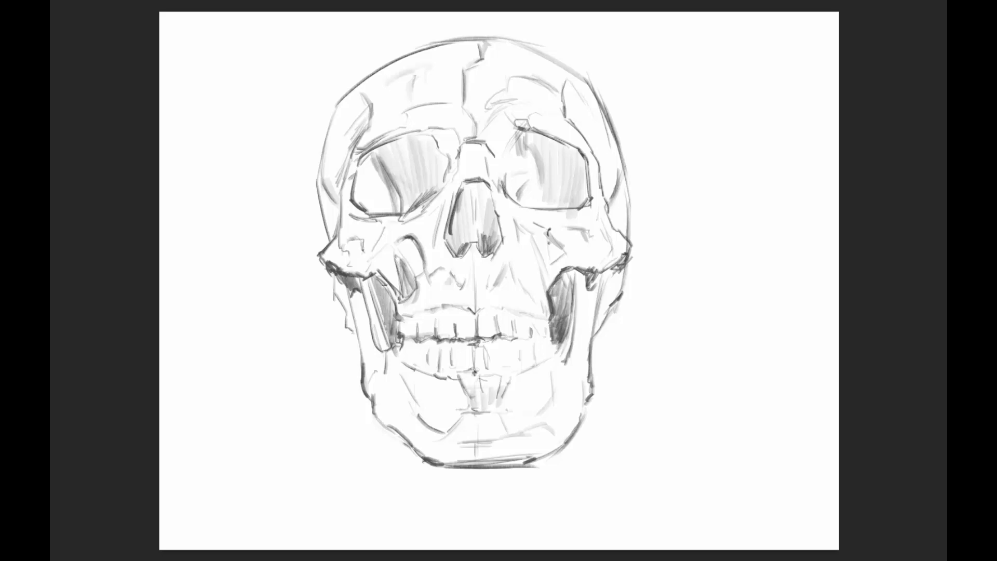
pyautogui.moveTo(440, 401); pyautogui.dragTo(455, 405)
# - Touch up the upper jaw beside the nasal opening and strengthen the left temple contour down to the cheek arch
pyautogui.moveTo(439, 310)
pyautogui.mouseDown()
pyautogui.moveTo(461, 308)
pyautogui.moveTo(443, 306)
pyautogui.mouseUp()
pyautogui.moveTo(437, 241); pyautogui.dragTo(436, 260)
pyautogui.moveTo(503, 243); pyautogui.dragTo(487, 269)
pyautogui.moveTo(449, 242); pyautogui.dragTo(443, 258)
pyautogui.moveTo(354, 205); pyautogui.dragTo(343, 215)
pyautogui.moveTo(339, 199); pyautogui.dragTo(322, 239)
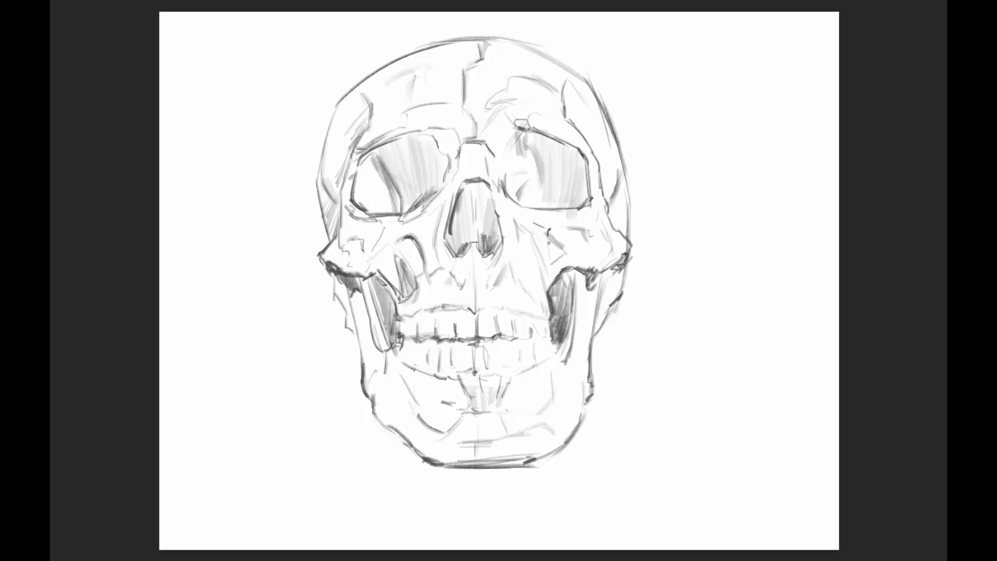
# - Darken the hollow under the left cheekbone and strengthen the right cranium side, right jaw angle and cranium top contours
pyautogui.moveTo(370, 276); pyautogui.dragTo(393, 318)
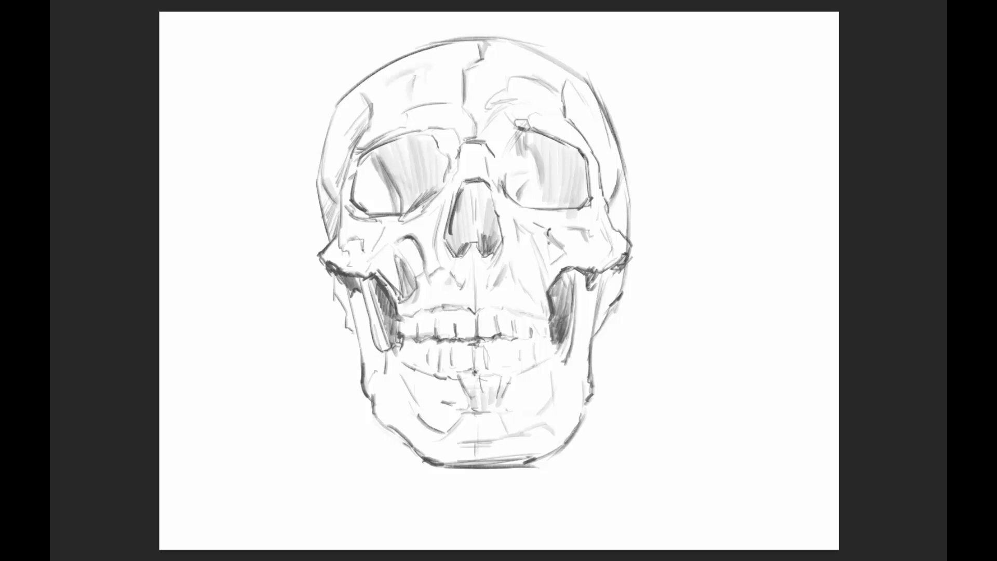
pyautogui.moveTo(623, 168); pyautogui.dragTo(623, 187)
pyautogui.moveTo(593, 336); pyautogui.dragTo(595, 394)
pyautogui.moveTo(448, 37); pyautogui.dragTo(502, 37)
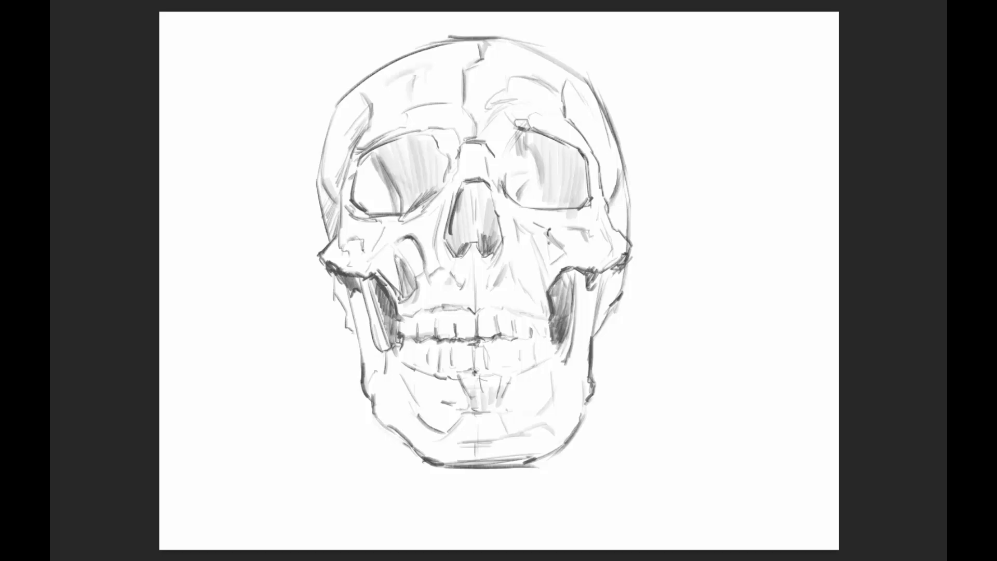
# - Reinforce the chin's bottom contour and the edge of the left temple beside the eye socket, undoing unwanted strokes
pyautogui.moveTo(441, 462); pyautogui.dragTo(526, 457)
pyautogui.hotkey('ctrl', 'z')
pyautogui.moveTo(445, 465)
pyautogui.mouseDown()
pyautogui.moveTo(526, 468)
pyautogui.moveTo(501, 460)
pyautogui.mouseUp()
pyautogui.moveTo(330, 260); pyautogui.dragTo(338, 267)
pyautogui.hotkey('ctrl', 'z')
pyautogui.moveTo(340, 200); pyautogui.dragTo(343, 221)
pyautogui.moveTo(342, 181); pyautogui.dragTo(338, 191)
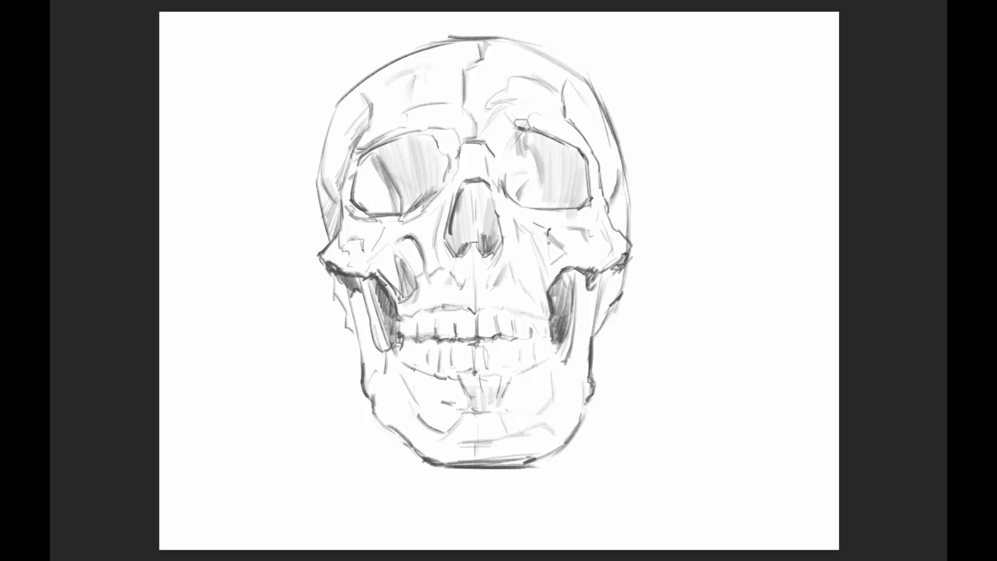
# - Strengthen the left eye socket's outer edge and fill both halves of the nasal opening with dark vertical hatching
pyautogui.moveTo(365, 155); pyautogui.dragTo(356, 180)
pyautogui.moveTo(488, 183); pyautogui.dragTo(485, 222)
pyautogui.moveTo(485, 183)
pyautogui.mouseDown()
pyautogui.moveTo(478, 220)
pyautogui.moveTo(469, 219)
pyautogui.moveTo(486, 250)
pyautogui.mouseUp()
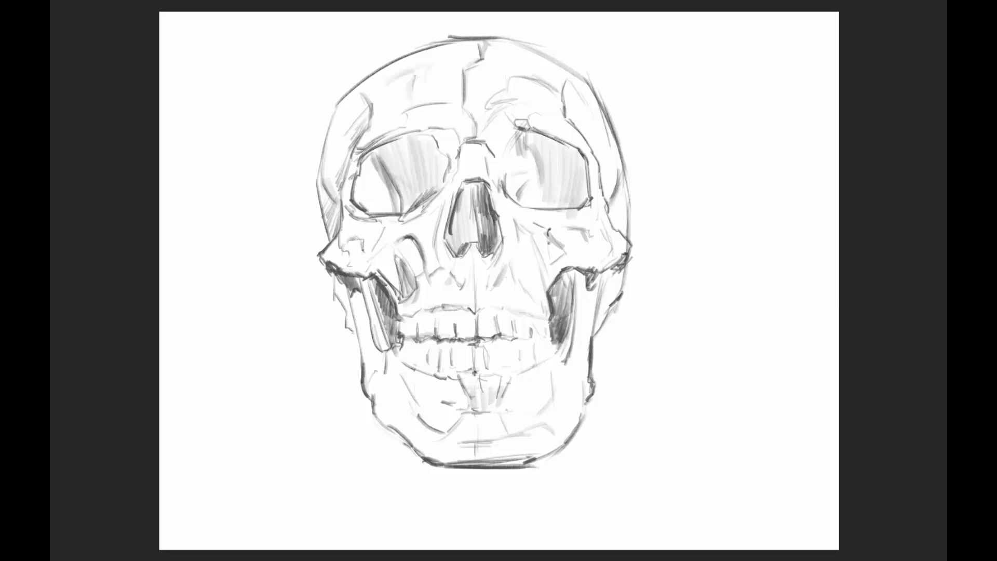
pyautogui.moveTo(470, 188)
pyautogui.mouseDown()
pyautogui.moveTo(456, 247)
pyautogui.moveTo(430, 268)
pyautogui.mouseUp()
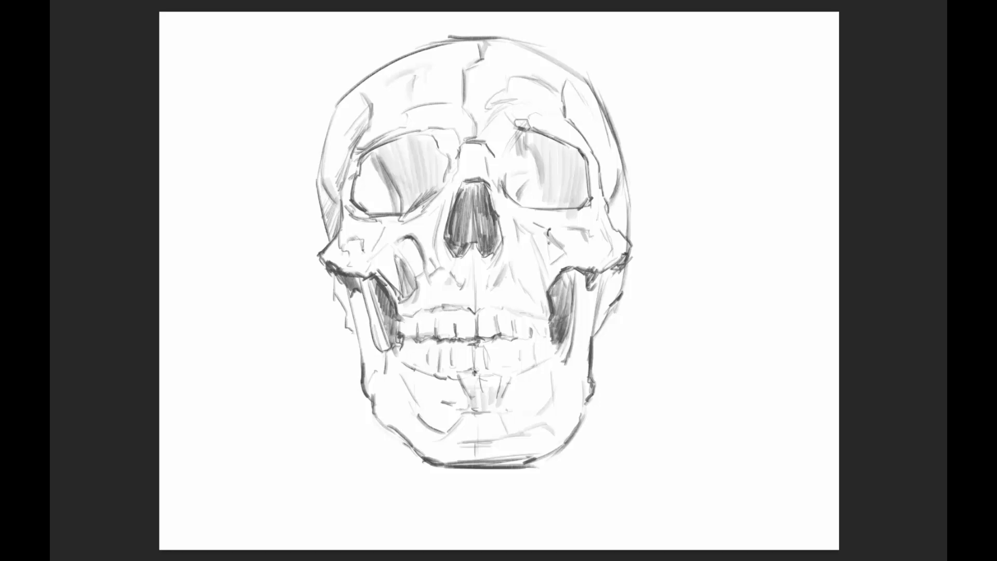
# - Hatch the left cheek hollow, the small right upper-jaw hollow, the central lower-tooth gap and the hollow below it, and darken the right socket's corner
pyautogui.moveTo(421, 240)
pyautogui.mouseDown()
pyautogui.moveTo(407, 279)
pyautogui.moveTo(360, 273)
pyautogui.moveTo(376, 248)
pyautogui.mouseUp()
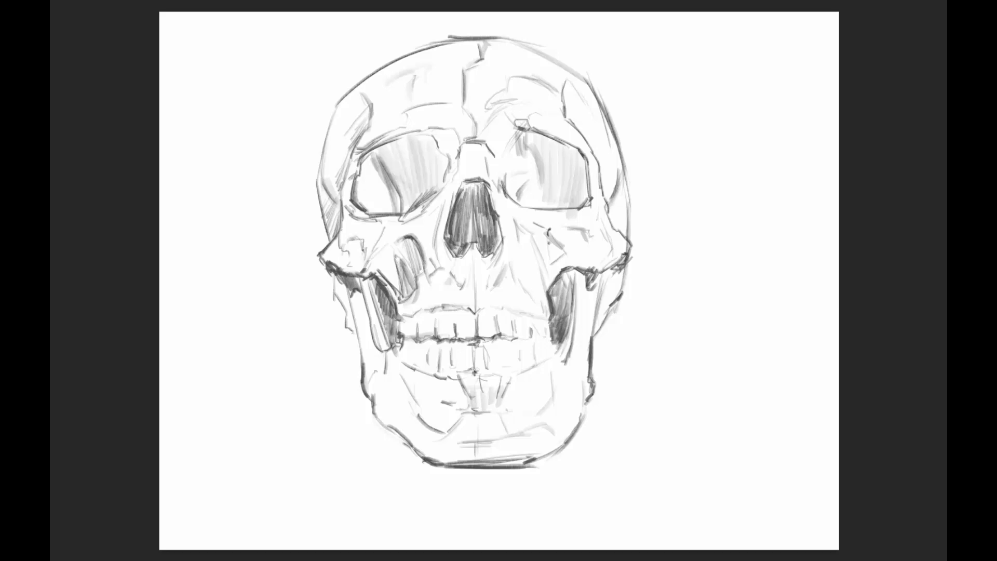
pyautogui.moveTo(594, 193); pyautogui.dragTo(582, 210)
pyautogui.moveTo(506, 275)
pyautogui.mouseDown()
pyautogui.moveTo(475, 336)
pyautogui.moveTo(475, 372)
pyautogui.moveTo(495, 378)
pyautogui.moveTo(481, 399)
pyautogui.moveTo(499, 396)
pyautogui.mouseUp()
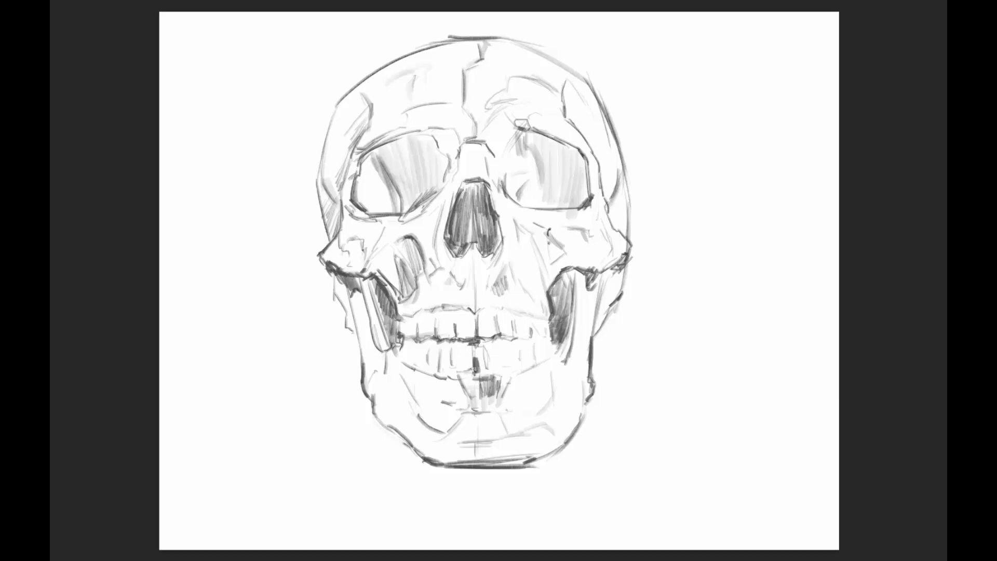
# - Deepen the hatching between the right back teeth and jaw branch, and touch up the shadow below the left cheekbone
pyautogui.moveTo(572, 347); pyautogui.dragTo(562, 362)
pyautogui.moveTo(571, 307); pyautogui.dragTo(565, 348)
pyautogui.moveTo(578, 283); pyautogui.dragTo(569, 334)
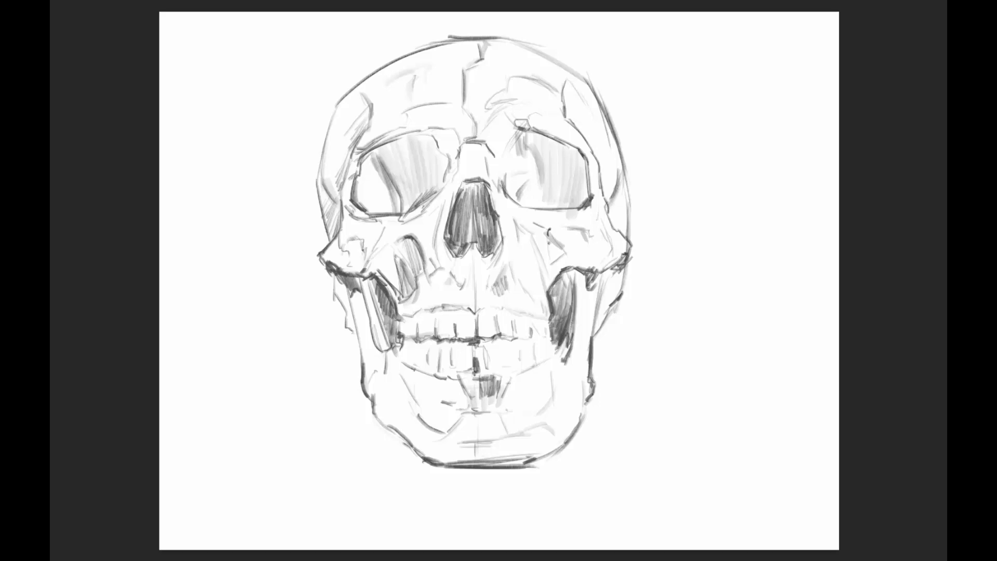
pyautogui.moveTo(587, 276)
pyautogui.mouseDown()
pyautogui.moveTo(601, 284)
pyautogui.moveTo(585, 373)
pyautogui.mouseUp()
pyautogui.moveTo(370, 281)
pyautogui.mouseDown()
pyautogui.moveTo(384, 323)
pyautogui.moveTo(353, 297)
pyautogui.mouseUp()
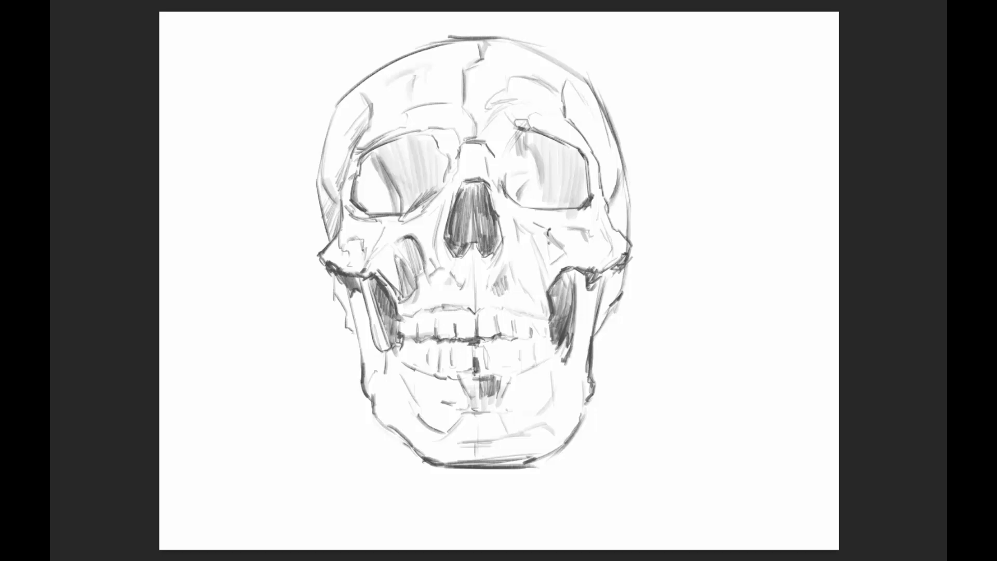
# - Outline and hatch the small plane at the inner upper corner of the left eye socket and extend the brow line above
pyautogui.moveTo(421, 136)
pyautogui.mouseDown()
pyautogui.moveTo(436, 129)
pyautogui.moveTo(448, 158)
pyautogui.moveTo(455, 128)
pyautogui.moveTo(451, 157)
pyautogui.moveTo(436, 123)
pyautogui.mouseUp()
pyautogui.moveTo(438, 131); pyautogui.dragTo(456, 152)
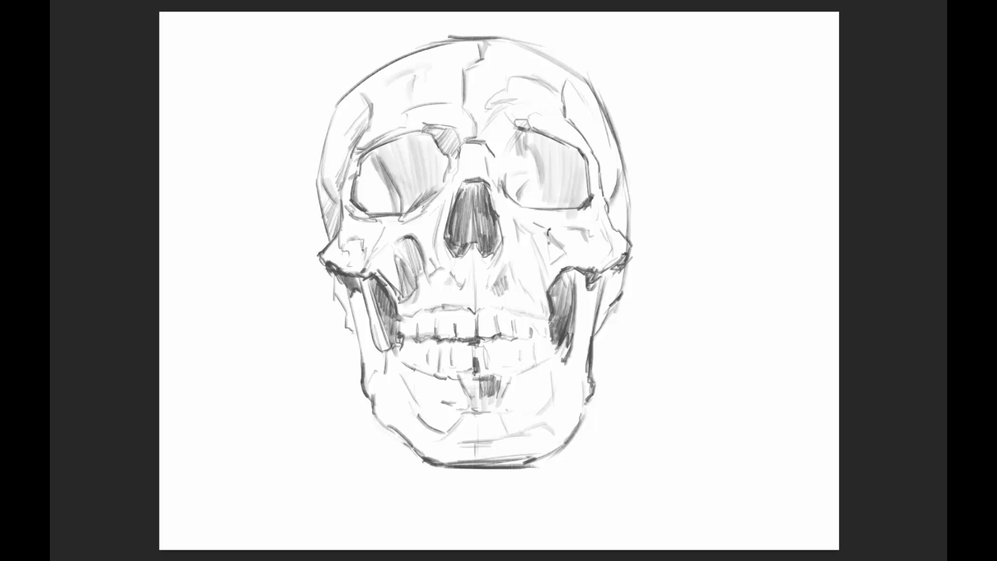
pyautogui.moveTo(444, 110)
pyautogui.mouseDown()
pyautogui.moveTo(471, 102)
pyautogui.moveTo(462, 96)
pyautogui.mouseUp()
# - Lighten the dark center line on the forehead and draw a curved plane line across the upper forehead, undoing the extra hatching
pyautogui.moveTo(484, 42); pyautogui.dragTo(465, 101)
pyautogui.moveTo(425, 66); pyautogui.dragTo(480, 57)
pyautogui.moveTo(416, 77)
pyautogui.mouseDown()
pyautogui.moveTo(441, 64)
pyautogui.moveTo(412, 100)
pyautogui.moveTo(435, 60)
pyautogui.moveTo(481, 53)
pyautogui.mouseUp()
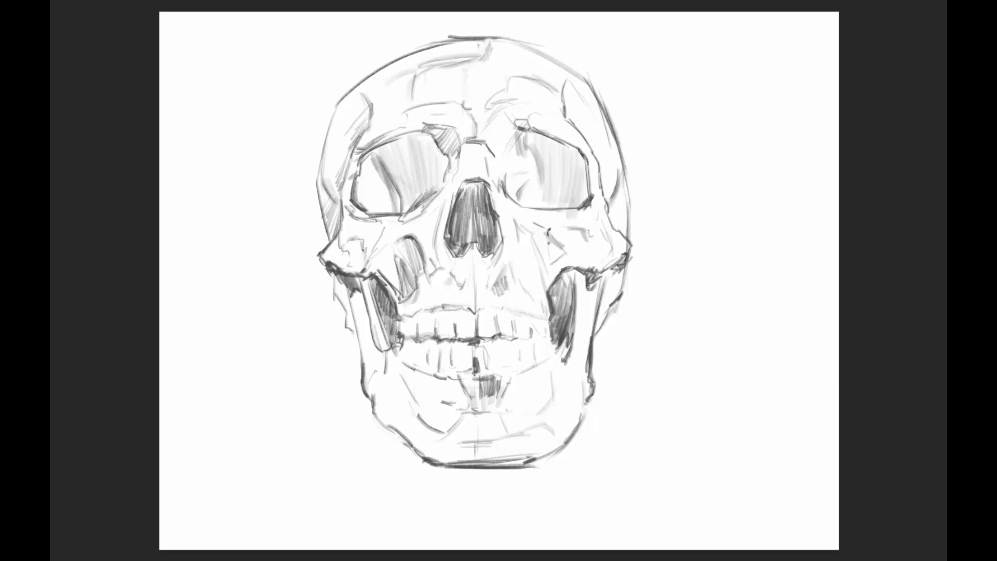
pyautogui.hotkey('ctrl', 'z')
# - Darken the left cranium contour from the forehead corner down to the temple, undoing unwanted temple strokes
pyautogui.moveTo(332, 112); pyautogui.dragTo(322, 157)
pyautogui.moveTo(335, 105); pyautogui.dragTo(319, 175)
pyautogui.moveTo(361, 94)
pyautogui.mouseDown()
pyautogui.moveTo(366, 115)
pyautogui.moveTo(346, 158)
pyautogui.mouseUp()
pyautogui.hotkey('ctrl', 'z')
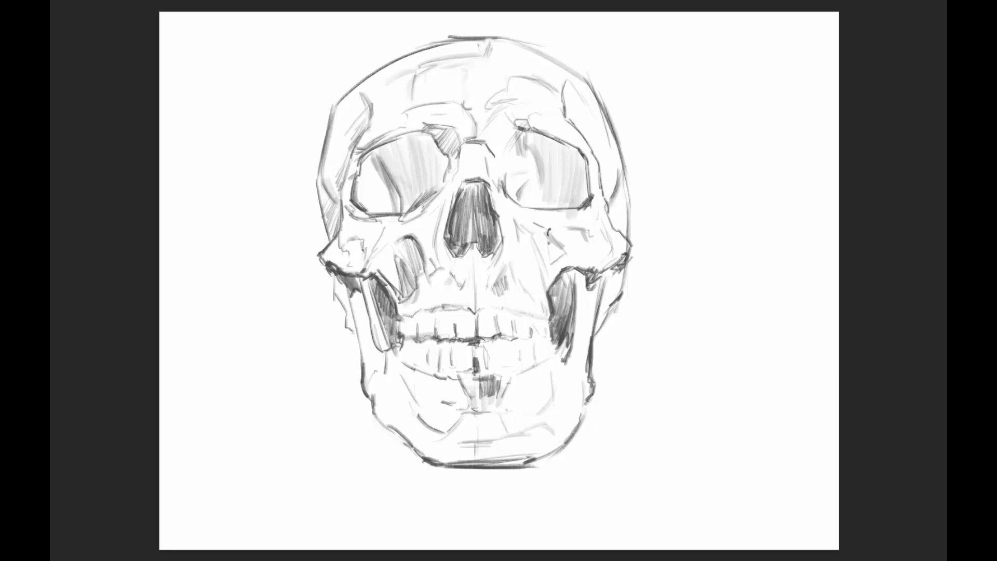
pyautogui.hotkey('ctrl', 'z')
pyautogui.moveTo(350, 156); pyautogui.dragTo(339, 190)
pyautogui.hotkey('ctrl', 'z')
# - Reinforce the dark lines in the left eye socket, curve the right socket's inner corner, and extend the cranium's top contour leftward
pyautogui.moveTo(362, 183); pyautogui.dragTo(357, 204)
pyautogui.moveTo(381, 153)
pyautogui.mouseDown()
pyautogui.moveTo(402, 213)
pyautogui.moveTo(417, 198)
pyautogui.mouseUp()
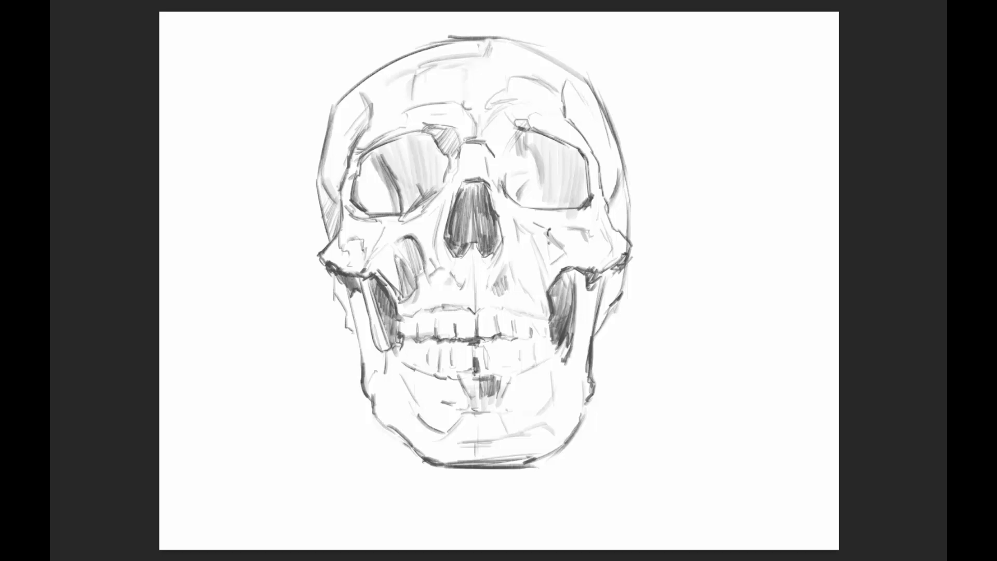
pyautogui.hotkey('ctrl', 'z')
pyautogui.moveTo(489, 173)
pyautogui.mouseDown()
pyautogui.moveTo(502, 194)
pyautogui.moveTo(520, 175)
pyautogui.mouseUp()
pyautogui.moveTo(418, 46); pyautogui.dragTo(470, 40)
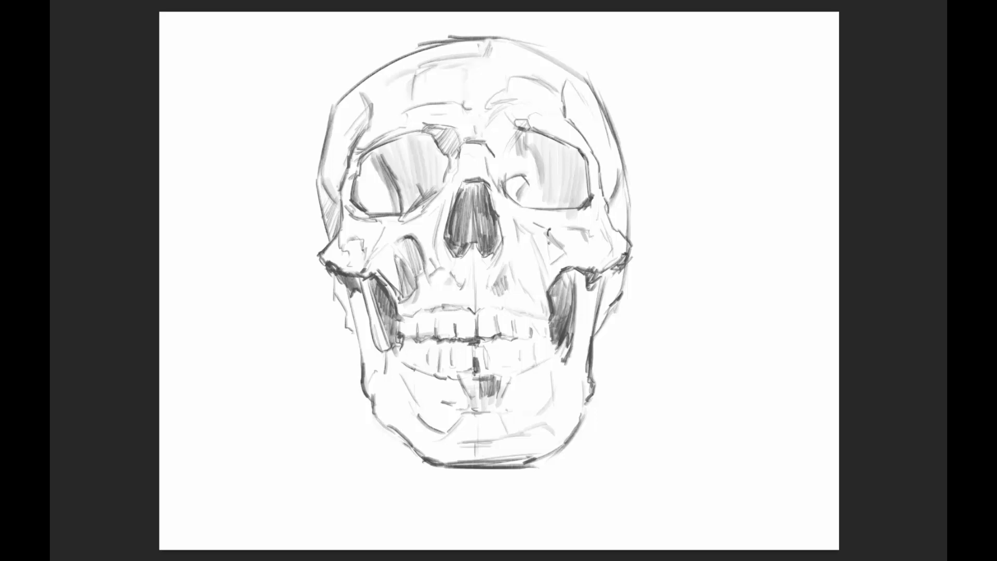
# - Touch up the left jaw and chin contour and deepen the shadows beside the back teeth on both sides
pyautogui.moveTo(414, 449); pyautogui.dragTo(425, 461)
pyautogui.moveTo(372, 369); pyautogui.dragTo(378, 402)
pyautogui.moveTo(372, 285); pyautogui.dragTo(394, 341)
pyautogui.moveTo(378, 301); pyautogui.dragTo(403, 345)
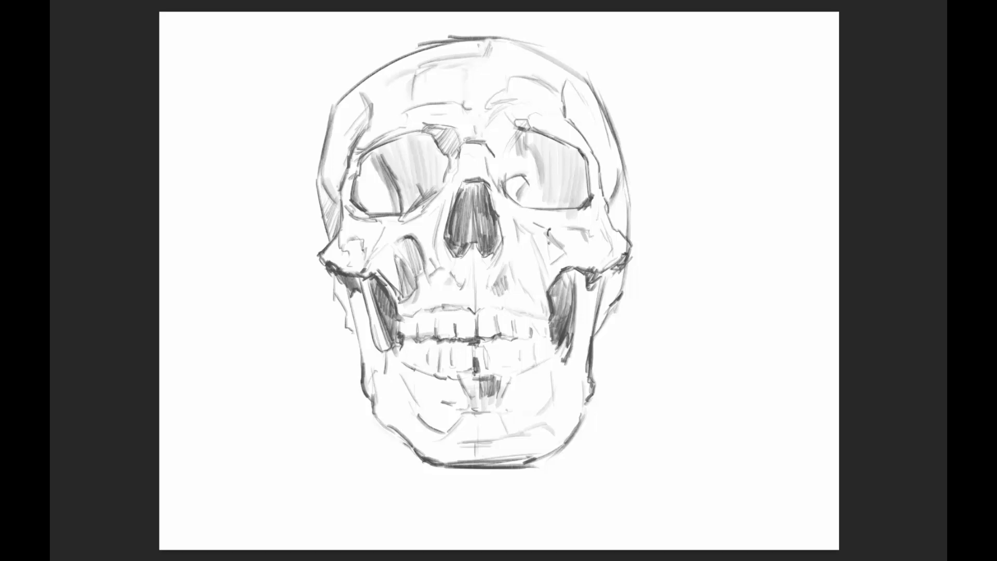
pyautogui.moveTo(395, 310); pyautogui.dragTo(400, 332)
pyautogui.moveTo(550, 339); pyautogui.dragTo(553, 350)
# - Hatch the plane beside the left cheek hollow and the left temple, and darken the right eye socket's outer edge
pyautogui.moveTo(383, 283); pyautogui.dragTo(398, 296)
pyautogui.moveTo(378, 262); pyautogui.dragTo(401, 293)
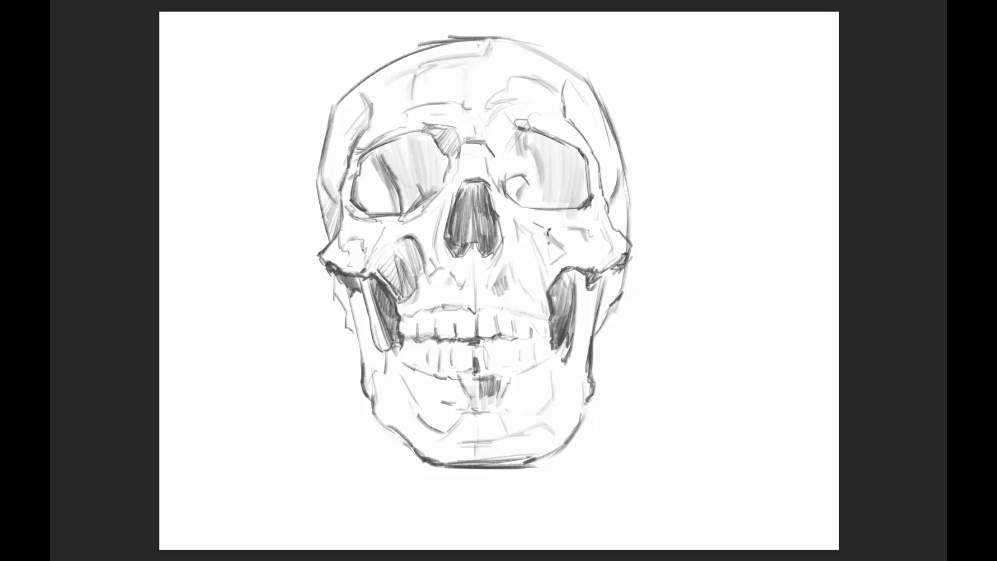
pyautogui.moveTo(332, 188); pyautogui.dragTo(319, 212)
pyautogui.moveTo(588, 162); pyautogui.dragTo(582, 203)
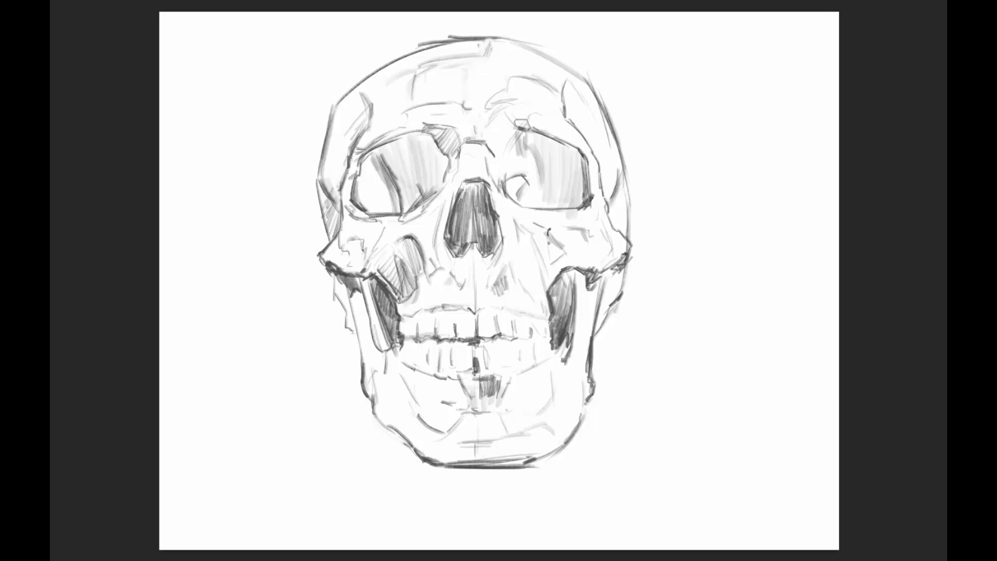
# - Darken the top of the nasal opening and hatch the brow plane above the left eye socket's inner corner
pyautogui.moveTo(475, 187); pyautogui.dragTo(465, 239)
pyautogui.moveTo(462, 186); pyautogui.dragTo(484, 179)
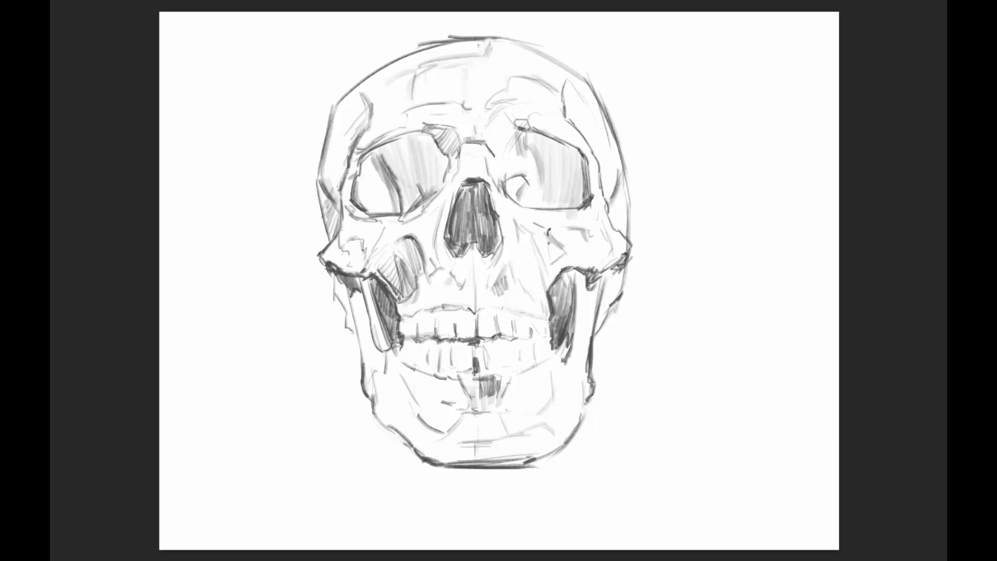
pyautogui.moveTo(428, 111); pyautogui.dragTo(447, 109)
pyautogui.moveTo(440, 106); pyautogui.dragTo(443, 119)
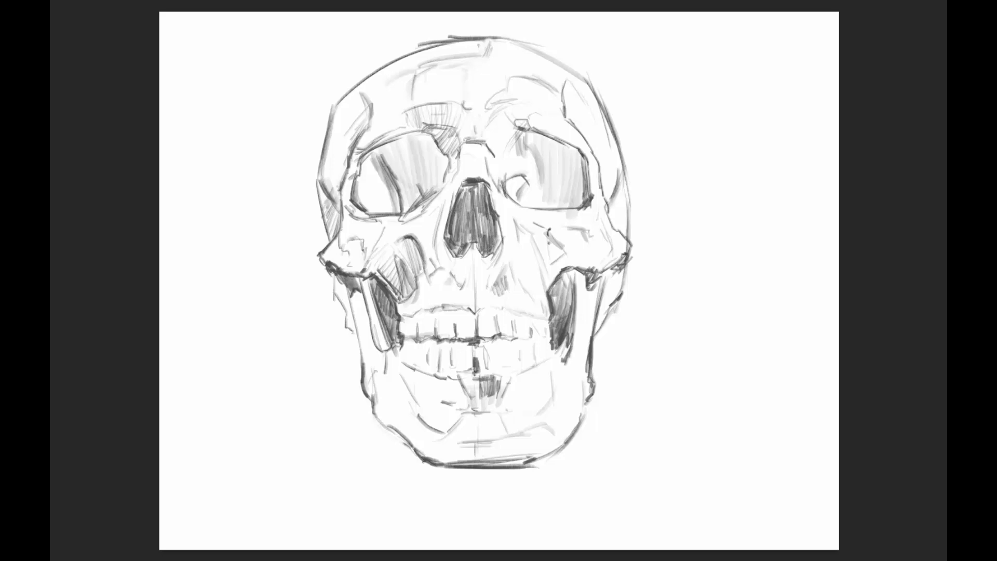
# - Rework the cranium's top contour into a thinner, cleaner line, removing the heavier strokes above it
pyautogui.hotkey('ctrl', 'z')
pyautogui.hotkey('ctrl', 'z')
pyautogui.moveTo(410, 46)
pyautogui.mouseDown()
pyautogui.moveTo(519, 36)
pyautogui.moveTo(509, 42)
pyautogui.mouseUp()
pyautogui.hotkey('ctrl', 'z')
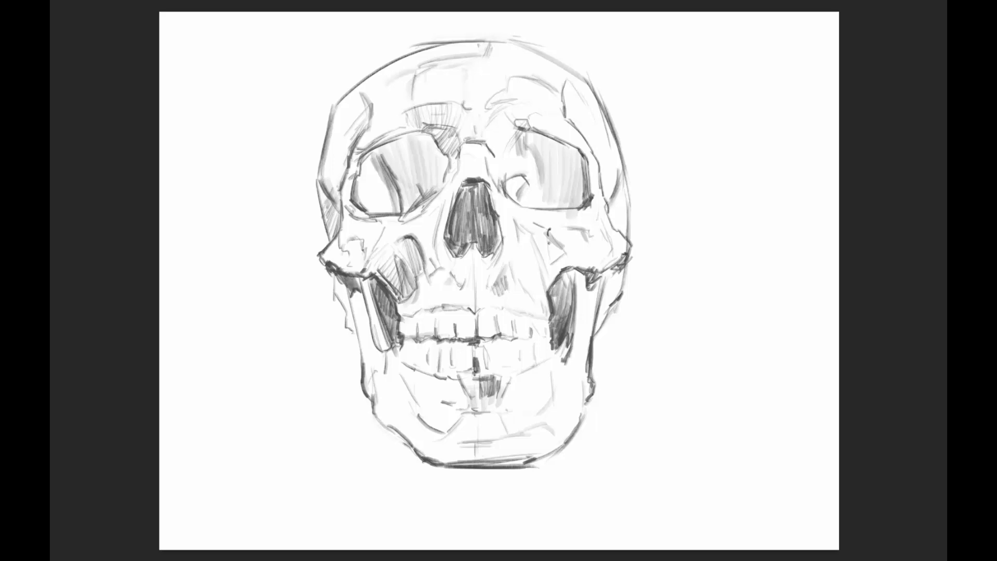
pyautogui.moveTo(410, 47); pyautogui.dragTo(421, 43)
# - Darken the central bite line and add light right upper-jaw lines and curved lower gum edges at both back corners
pyautogui.moveTo(454, 341); pyautogui.dragTo(514, 342)
pyautogui.moveTo(517, 286); pyautogui.dragTo(513, 313)
pyautogui.moveTo(510, 275); pyautogui.dragTo(516, 345)
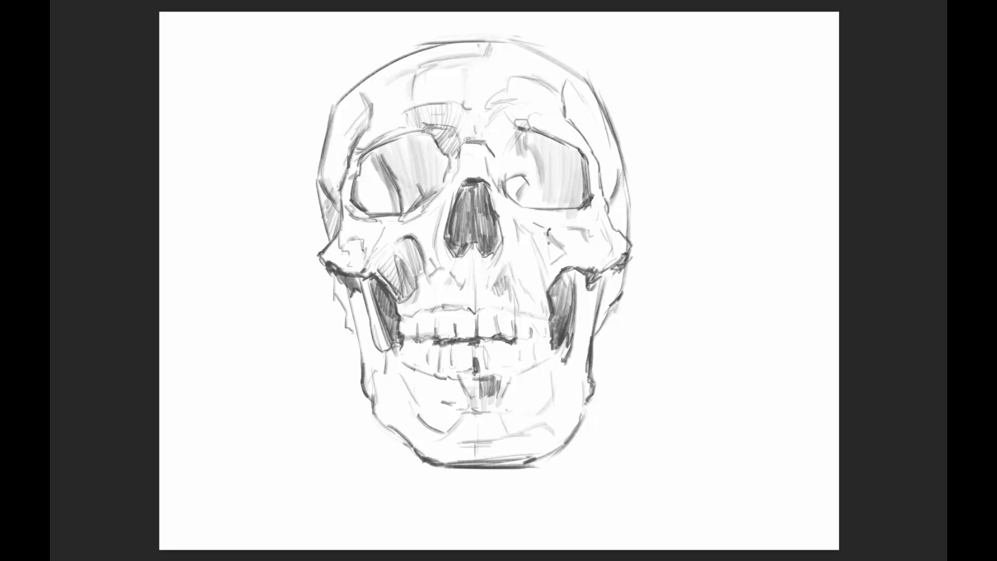
pyautogui.moveTo(400, 346); pyautogui.dragTo(414, 365)
pyautogui.moveTo(551, 350)
pyautogui.mouseDown()
pyautogui.moveTo(543, 362)
pyautogui.moveTo(565, 338)
pyautogui.moveTo(567, 362)
pyautogui.mouseUp()
# - Define the right jaw branch and the contour below the right cheekbone, and darken the left hollow beside the jaw branch
pyautogui.moveTo(582, 301); pyautogui.dragTo(580, 384)
pyautogui.moveTo(582, 342); pyautogui.dragTo(580, 416)
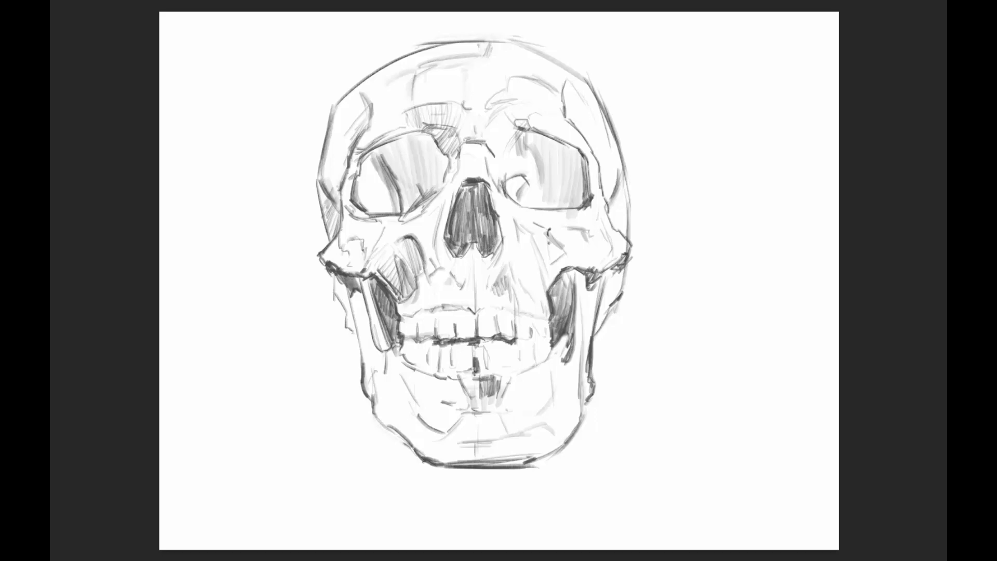
pyautogui.moveTo(627, 267); pyautogui.dragTo(623, 294)
pyautogui.moveTo(374, 277); pyautogui.dragTo(364, 328)
pyautogui.moveTo(383, 282); pyautogui.dragTo(366, 339)
pyautogui.moveTo(385, 282); pyautogui.dragTo(369, 318)
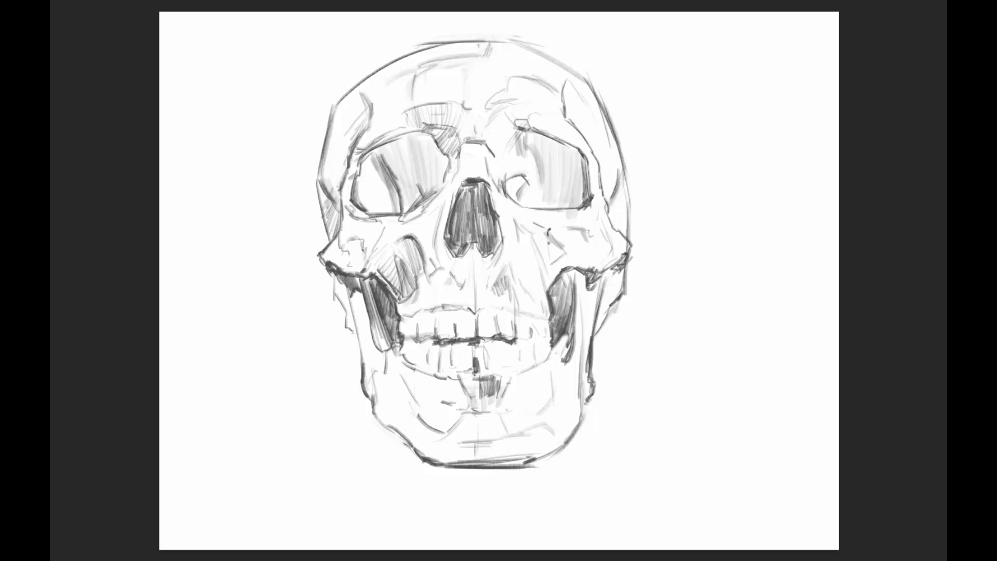
# - Strengthen the left brow and temple line, round off the right temple line, and add a plane mark on the right cheekbone
pyautogui.moveTo(376, 148)
pyautogui.mouseDown()
pyautogui.moveTo(420, 130)
pyautogui.moveTo(404, 110)
pyautogui.mouseUp()
pyautogui.moveTo(362, 96); pyautogui.dragTo(369, 129)
pyautogui.moveTo(571, 108); pyautogui.dragTo(567, 123)
pyautogui.moveTo(566, 90); pyautogui.dragTo(583, 80)
pyautogui.moveTo(549, 237); pyautogui.dragTo(580, 249)
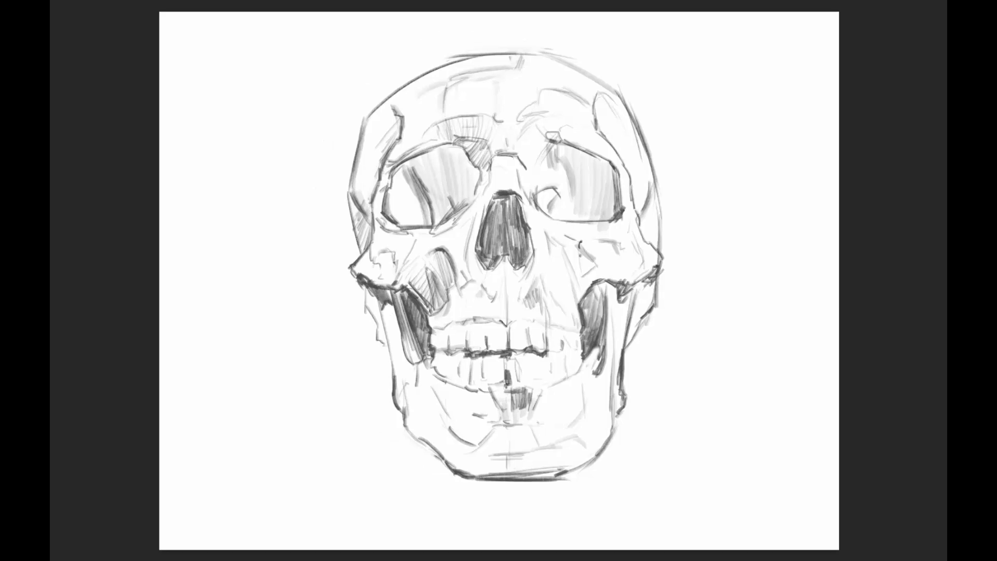
# - Refine the plane mark on the right cheekbone and add short strokes at the right socket's inner edge beside the nose bridge
pyautogui.moveTo(580, 248); pyautogui.dragTo(585, 255)
pyautogui.hotkey('ctrl', 'z')
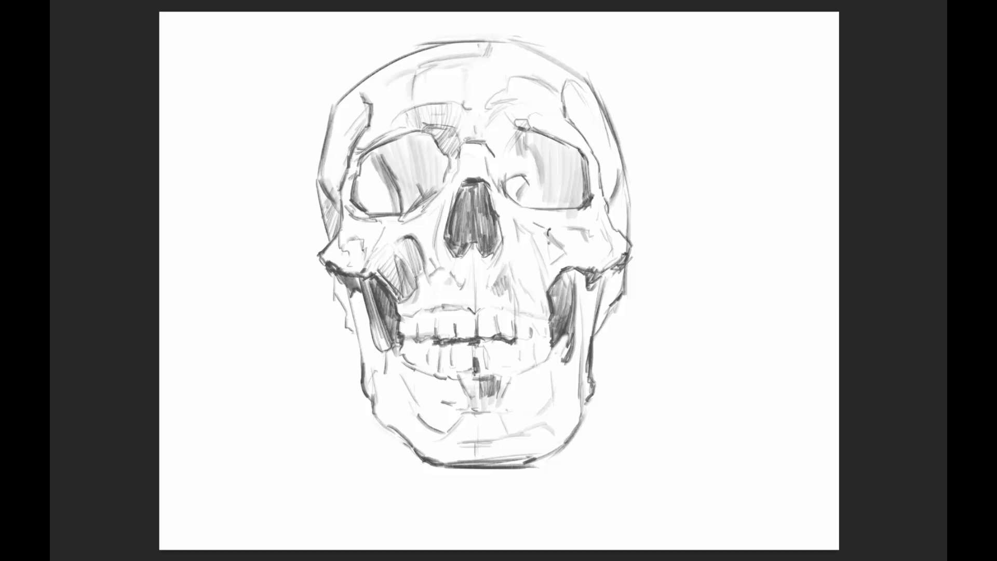
pyautogui.moveTo(548, 232); pyautogui.dragTo(569, 238)
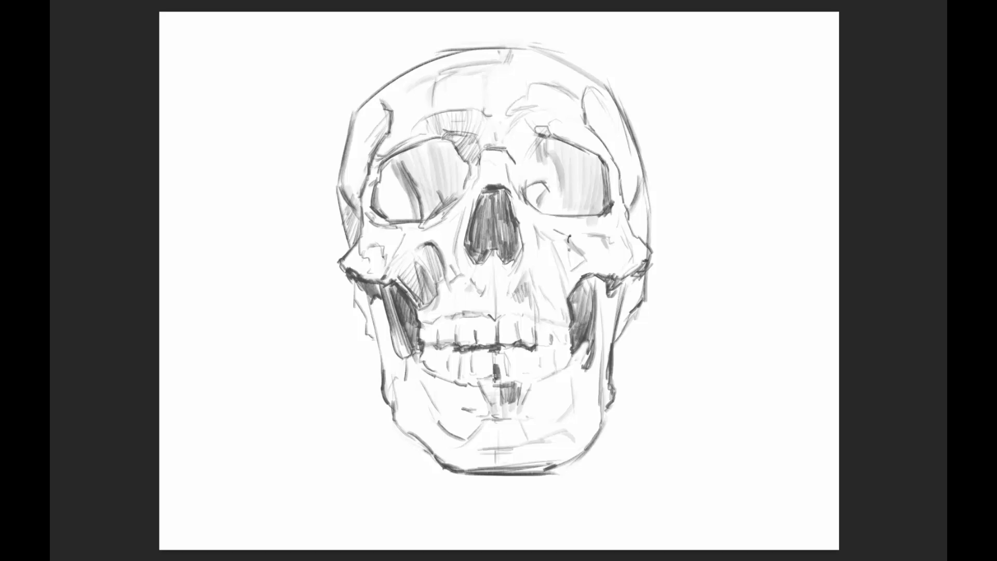
pyautogui.moveTo(519, 166); pyautogui.dragTo(520, 185)
pyautogui.moveTo(537, 143); pyautogui.dragTo(528, 159)
# - Define the left cheek hollow's edges, the jagged upper-jaw line below the nose, and small plane marks on the left cheekbone
pyautogui.moveTo(436, 289)
pyautogui.mouseDown()
pyautogui.moveTo(429, 303)
pyautogui.moveTo(439, 284)
pyautogui.mouseUp()
pyautogui.moveTo(476, 277); pyautogui.dragTo(452, 288)
pyautogui.moveTo(415, 248)
pyautogui.mouseDown()
pyautogui.moveTo(389, 268)
pyautogui.moveTo(395, 261)
pyautogui.mouseUp()
pyautogui.moveTo(361, 252); pyautogui.dragTo(354, 269)
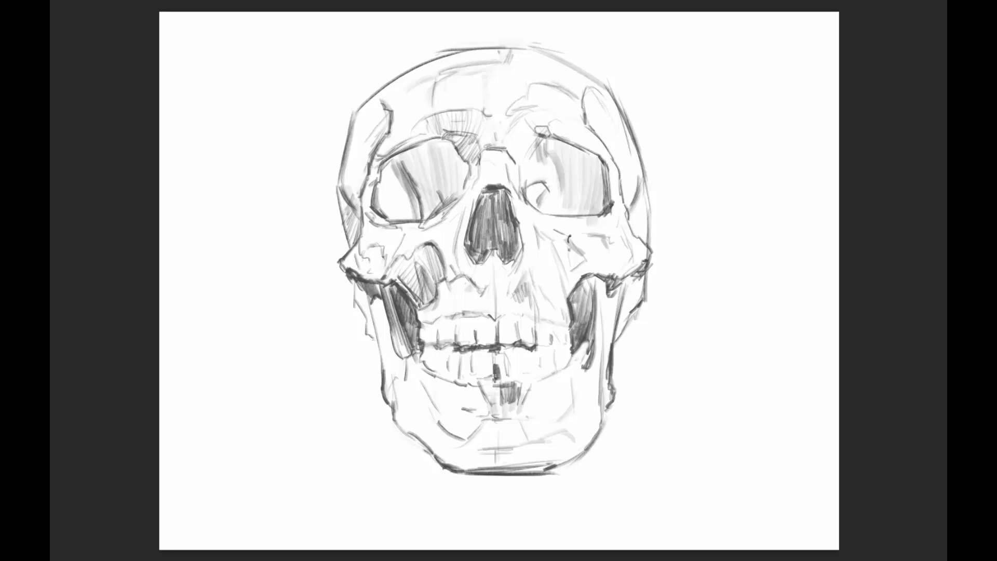
pyautogui.hotkey('ctrl', 'z')
# - Reinforce the left cranium contour, extend a line down the left jaw, and add plane lines across the chin
pyautogui.moveTo(338, 187); pyautogui.dragTo(341, 209)
pyautogui.moveTo(389, 319)
pyautogui.mouseDown()
pyautogui.moveTo(406, 375)
pyautogui.moveTo(393, 402)
pyautogui.moveTo(422, 398)
pyautogui.moveTo(430, 423)
pyautogui.mouseUp()
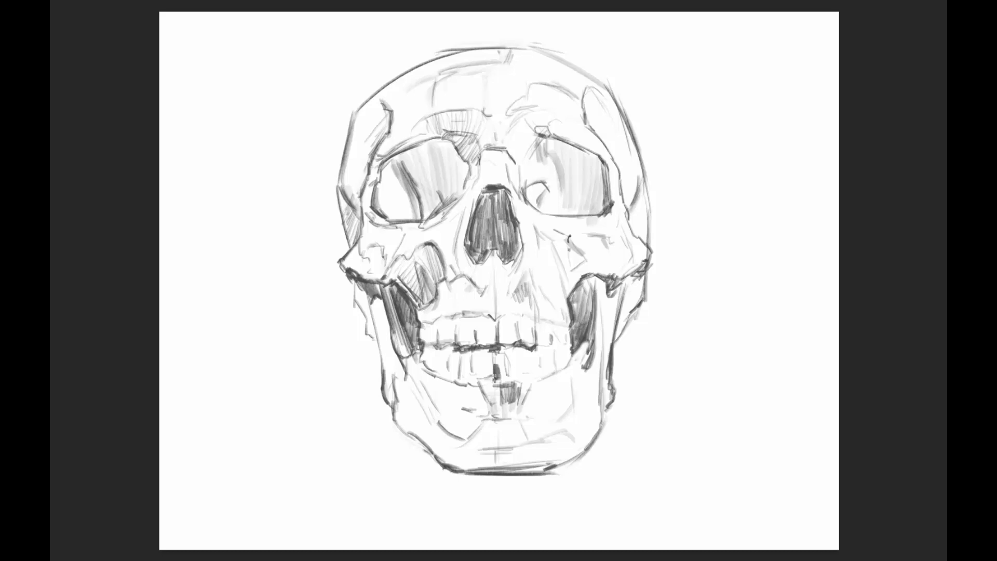
pyautogui.moveTo(463, 466); pyautogui.dragTo(562, 445)
# - Add tooth marks at both back corners of the upper row and strengthen the gum line above the right upper teeth
pyautogui.moveTo(572, 345)
pyautogui.mouseDown()
pyautogui.moveTo(568, 361)
pyautogui.moveTo(559, 340)
pyautogui.mouseUp()
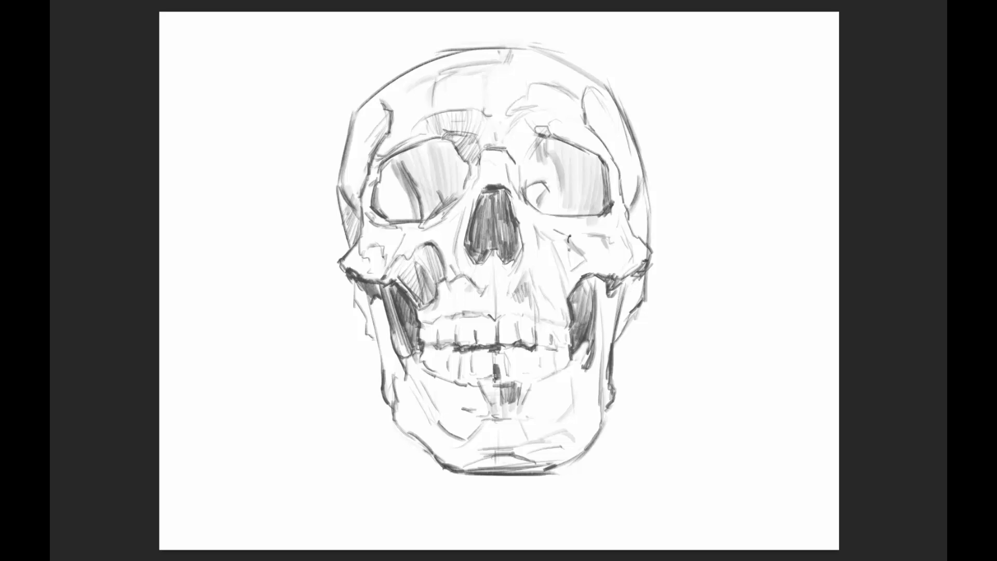
pyautogui.moveTo(436, 341); pyautogui.dragTo(443, 351)
pyautogui.moveTo(508, 315); pyautogui.dragTo(558, 326)
# - Sharpen the nasal opening's side and lower edges and fill its interior with darker, more even shading
pyautogui.moveTo(479, 193); pyautogui.dragTo(469, 239)
pyautogui.hotkey('ctrl', 'z')
pyautogui.moveTo(452, 218); pyautogui.dragTo(450, 239)
pyautogui.moveTo(519, 244); pyautogui.dragTo(510, 257)
pyautogui.moveTo(519, 219)
pyautogui.mouseDown()
pyautogui.moveTo(518, 247)
pyautogui.moveTo(467, 255)
pyautogui.moveTo(474, 259)
pyautogui.mouseUp()
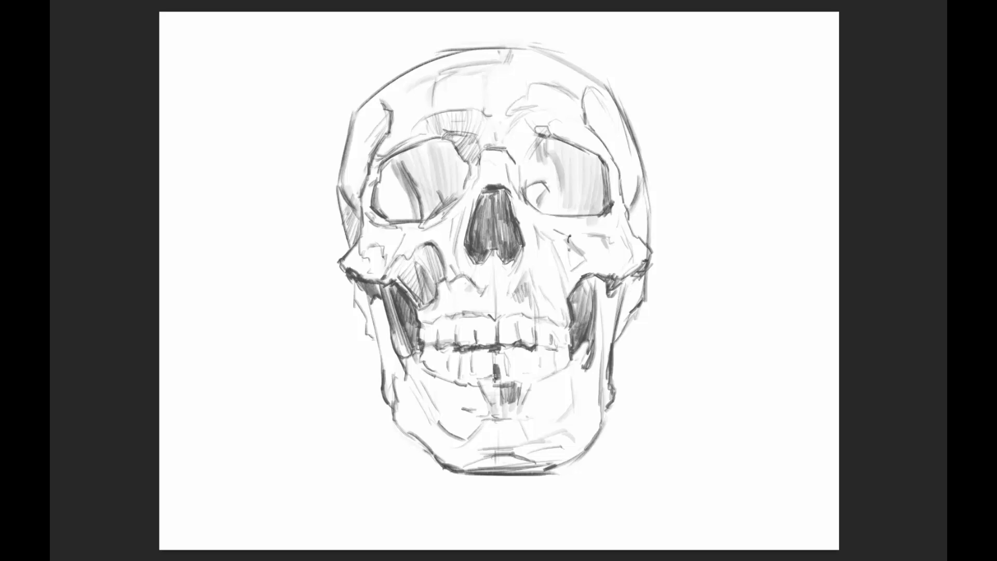
pyautogui.moveTo(493, 202); pyautogui.dragTo(488, 257)
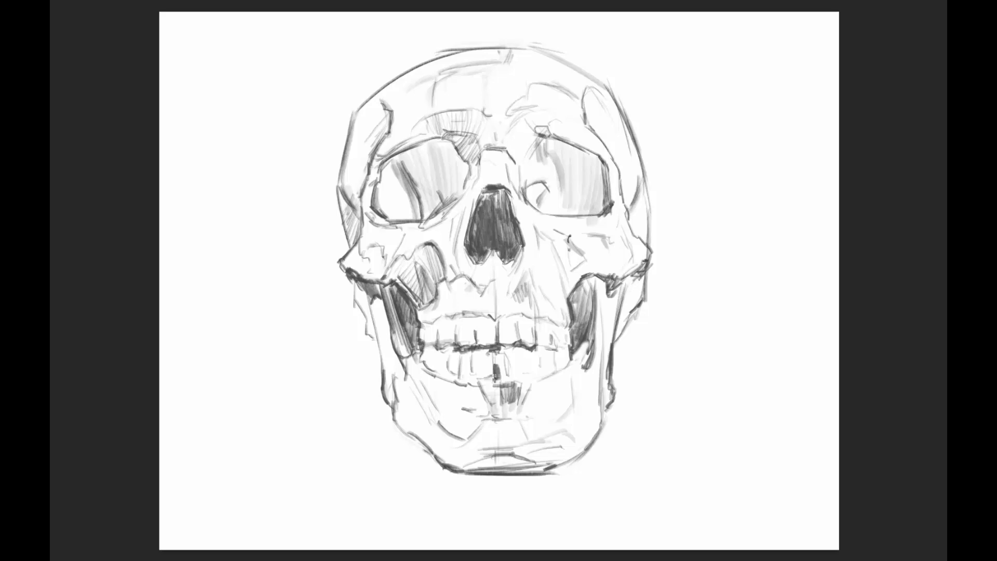
# - Add a division in the left lower teeth and sketch plane lines across the lower jaw beneath them
pyautogui.moveTo(441, 350); pyautogui.dragTo(445, 378)
pyautogui.moveTo(437, 406)
pyautogui.mouseDown()
pyautogui.moveTo(523, 424)
pyautogui.moveTo(571, 397)
pyautogui.mouseUp()
pyautogui.hotkey('ctrl', 'z')
pyautogui.hotkey('ctrl', 'z')
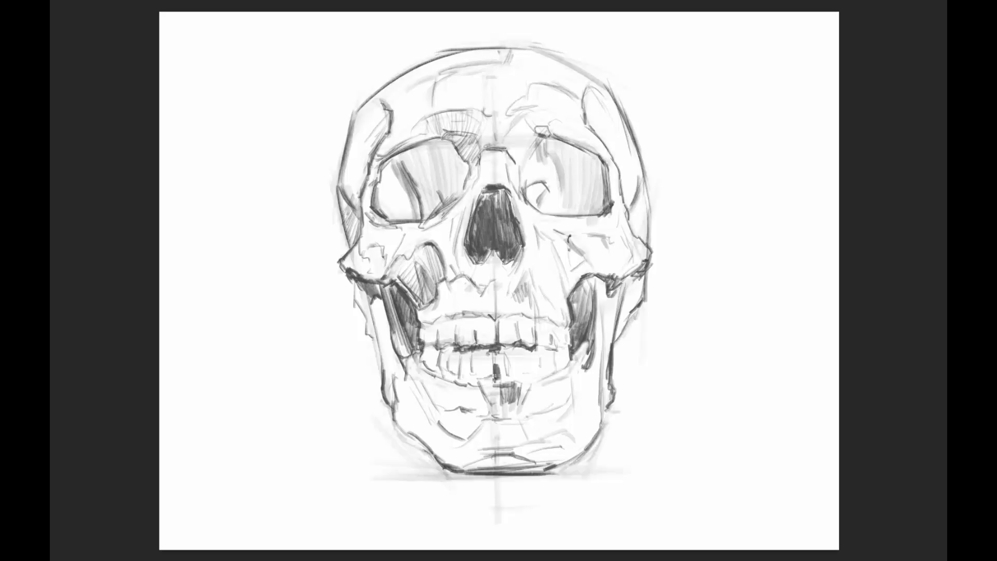
pyautogui.hotkey('ctrl', 'shift', 'z')
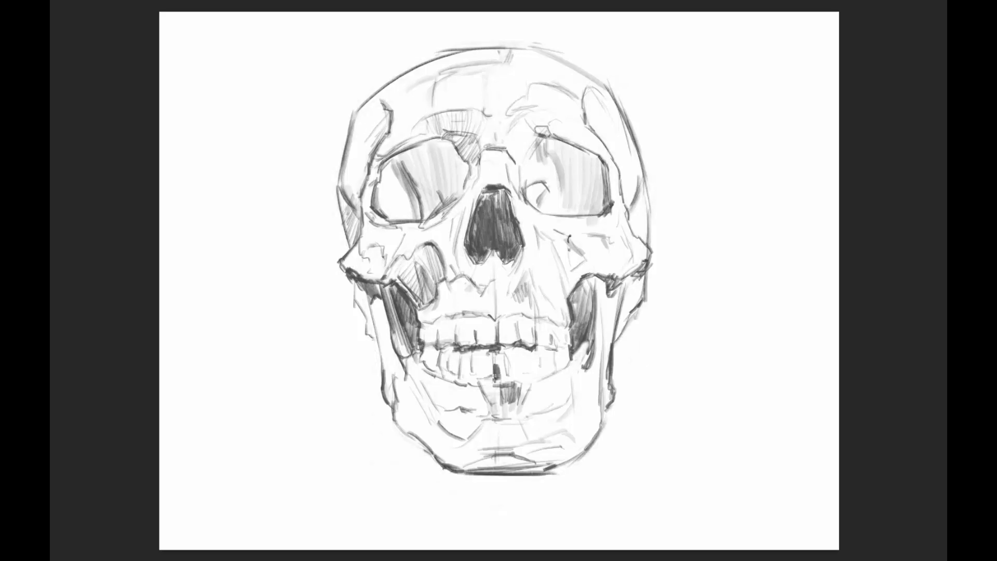